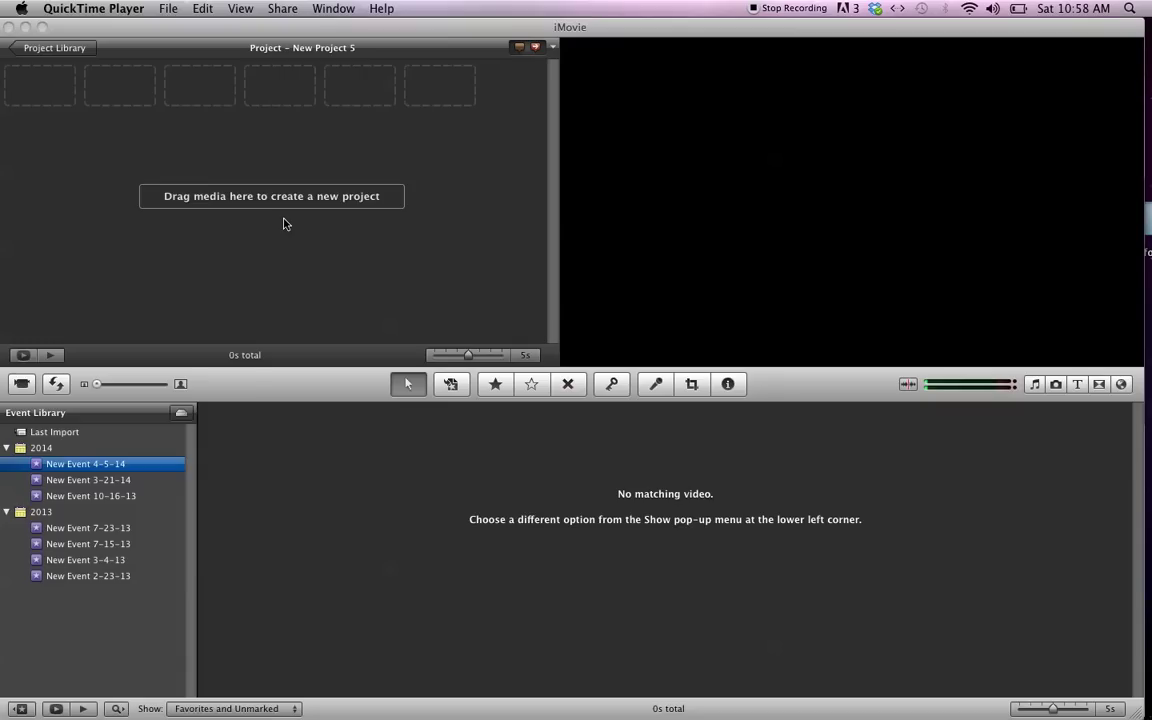
Switch to iMovie, view its version information, and close the information window.
left_click(282, 218)
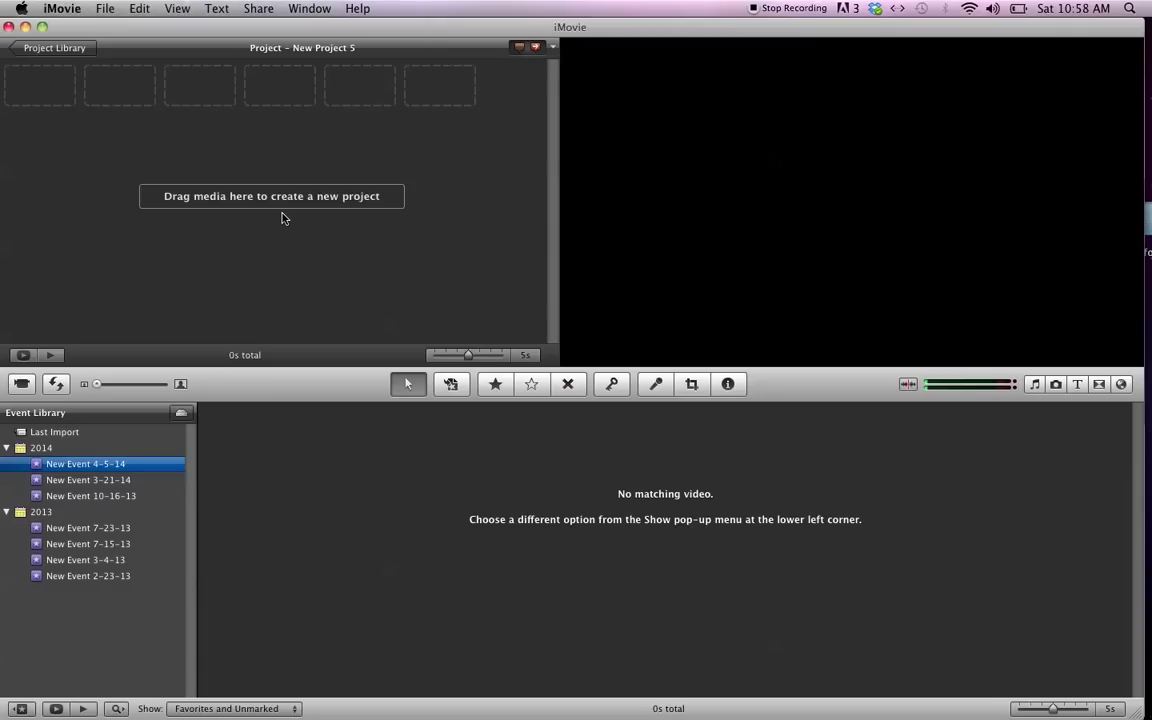
left_click(62, 8)
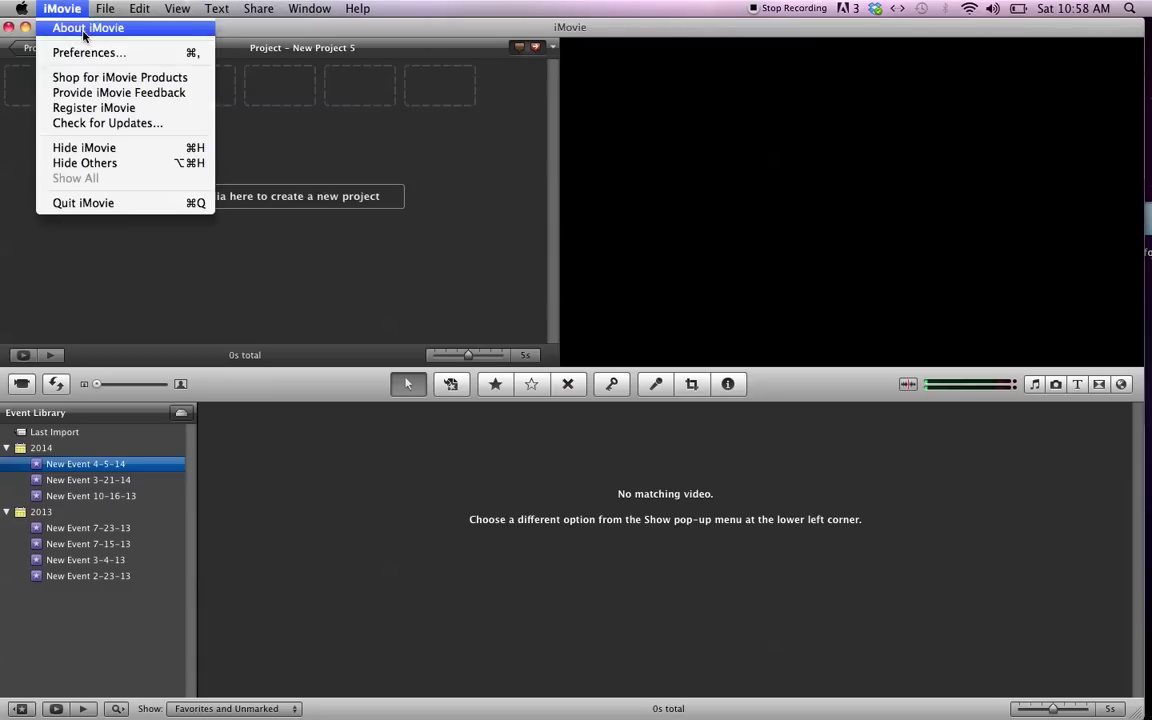
left_click(84, 28)
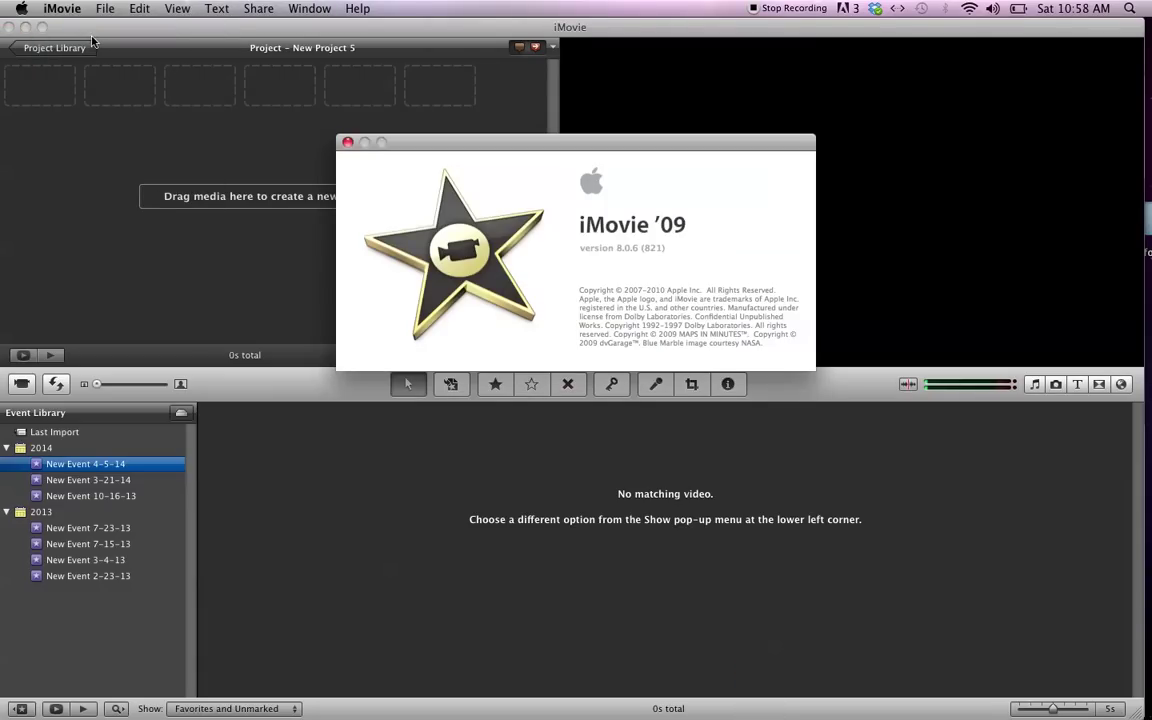
left_click(347, 143)
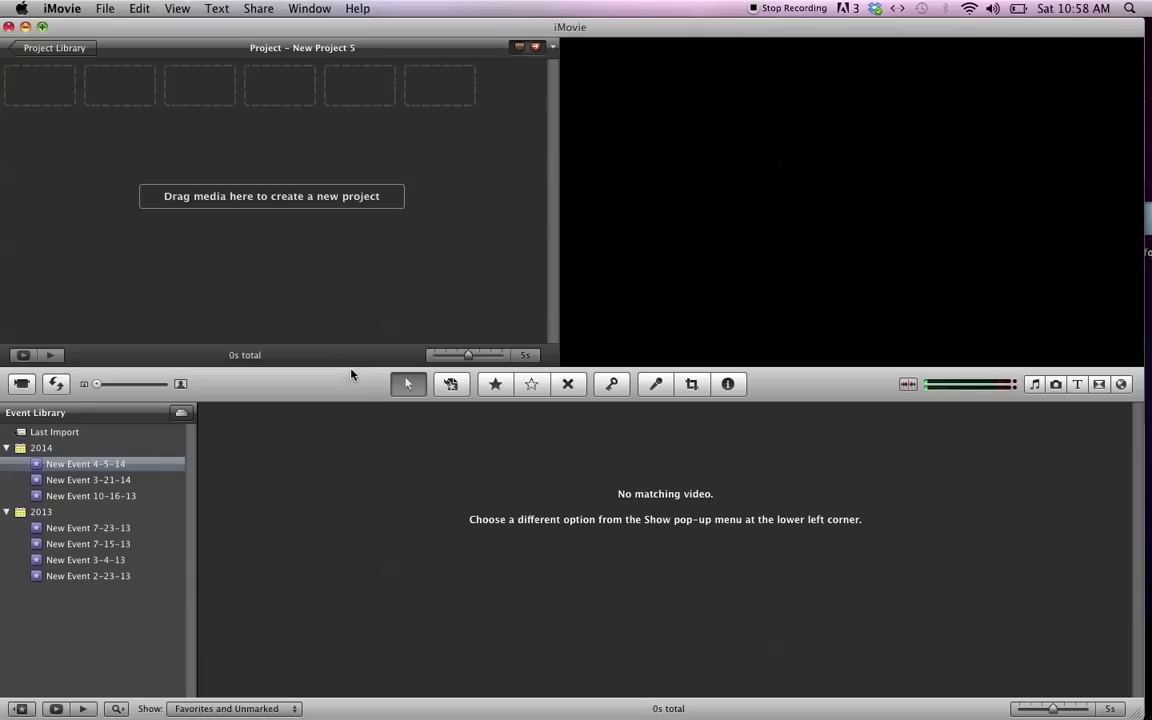
Show the footage of New Event 7-15-13 from the 2013 events.
left_click(104, 6)
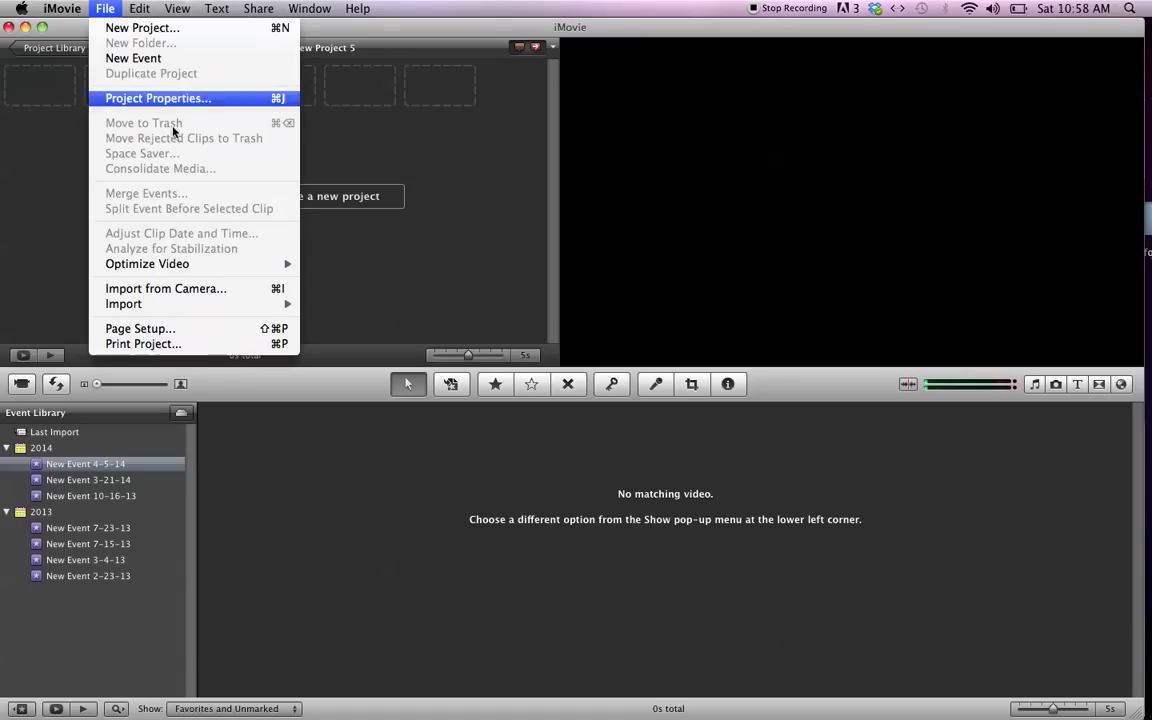
left_click(44, 272)
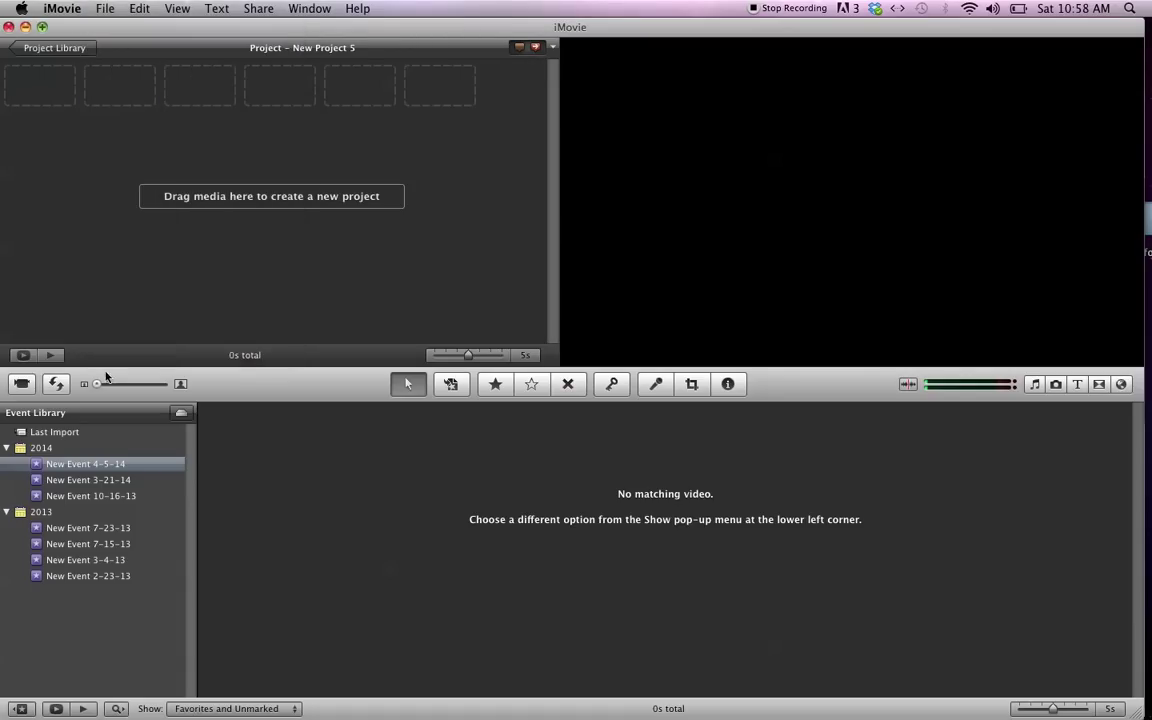
left_click(110, 545)
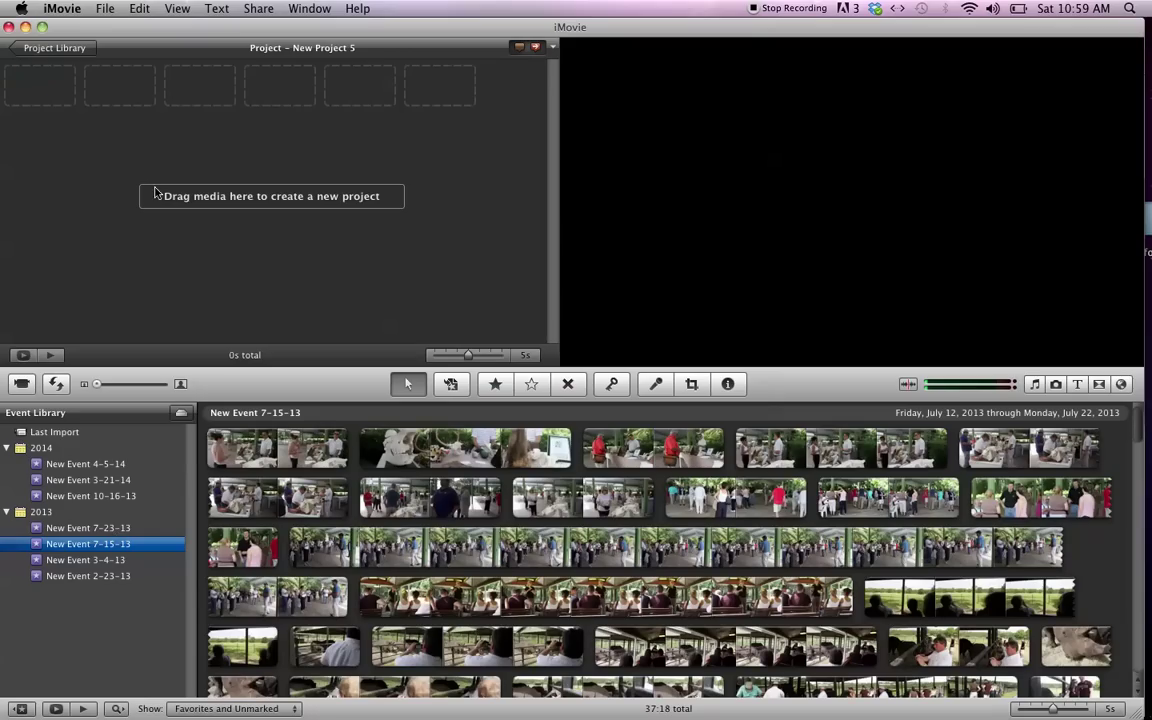
Examine the movie import options and browse the files on the Desktop, leaving without importing anything.
left_click(105, 8)
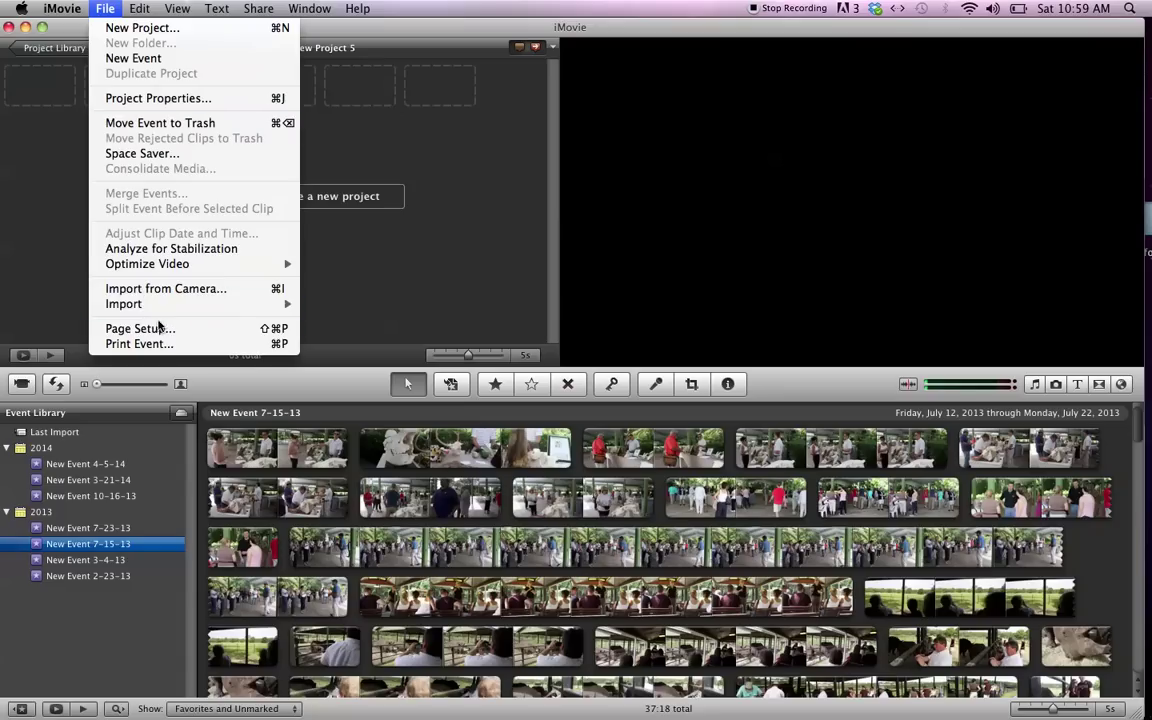
mouse_move(145, 302)
left_click(335, 303)
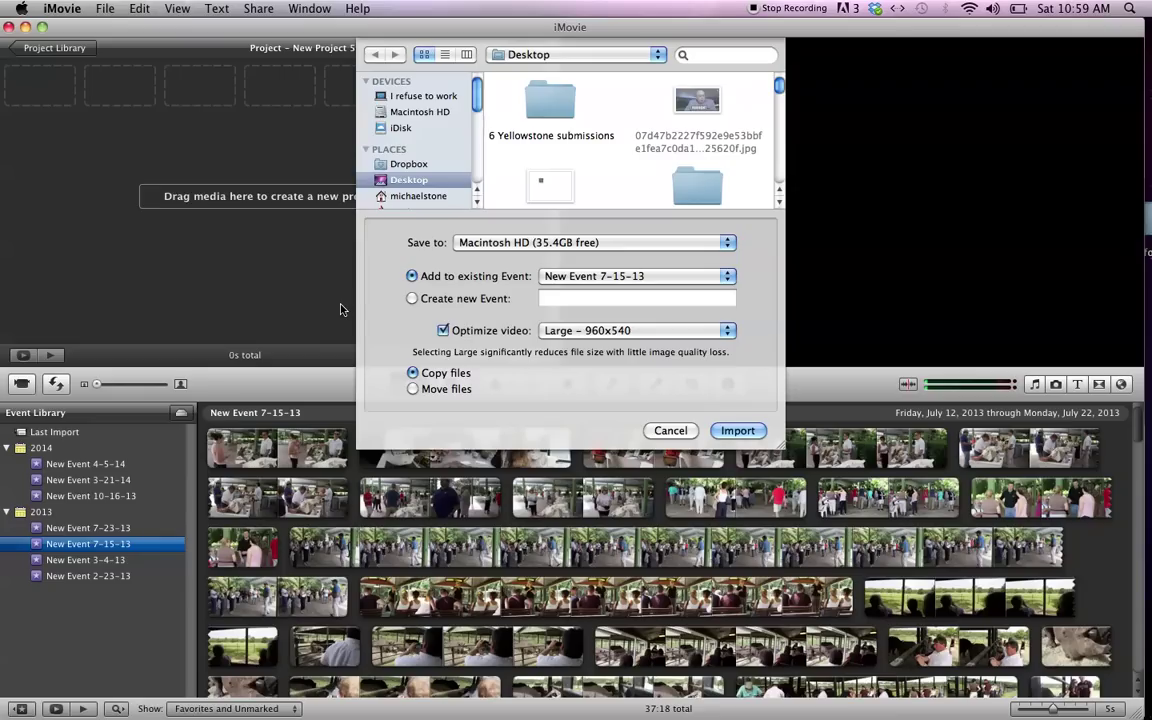
scroll(418, 150, "down", 5)
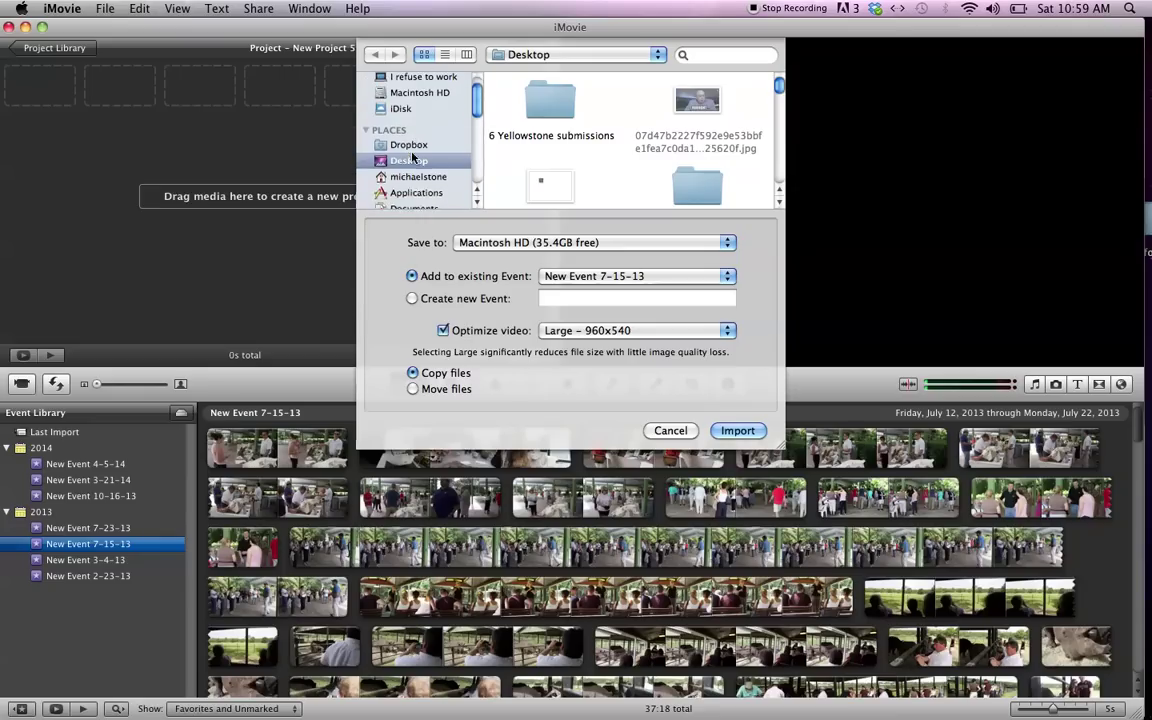
scroll(418, 155, "up", 5)
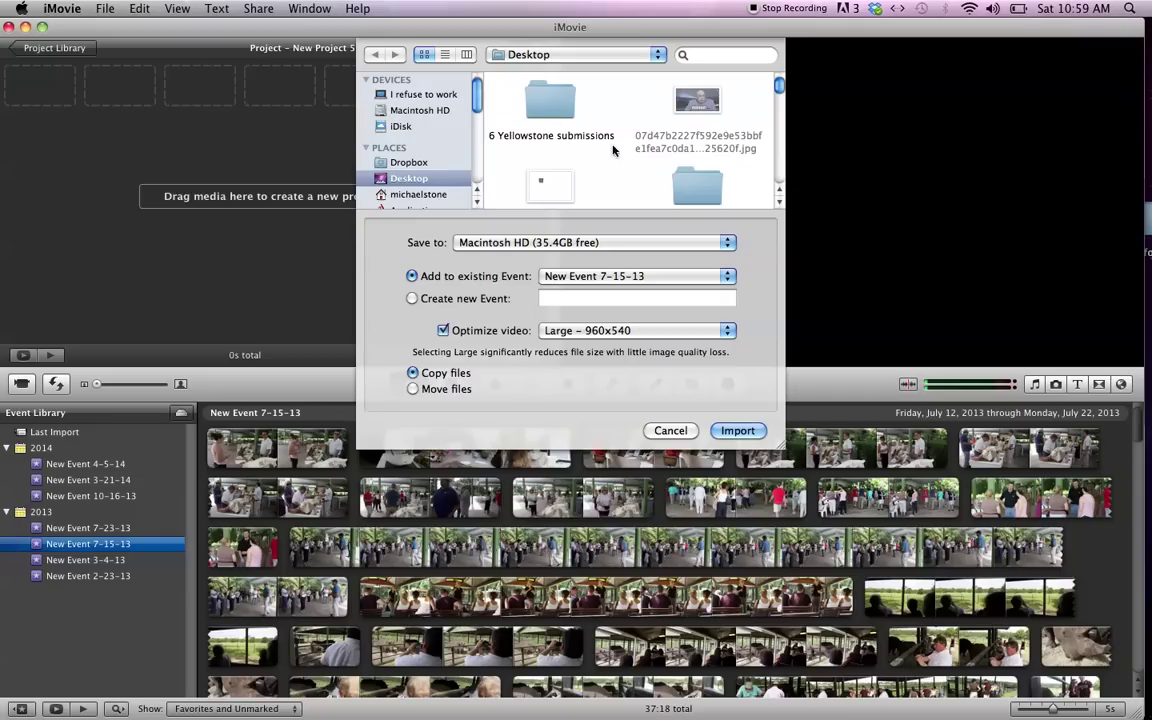
left_click(567, 108)
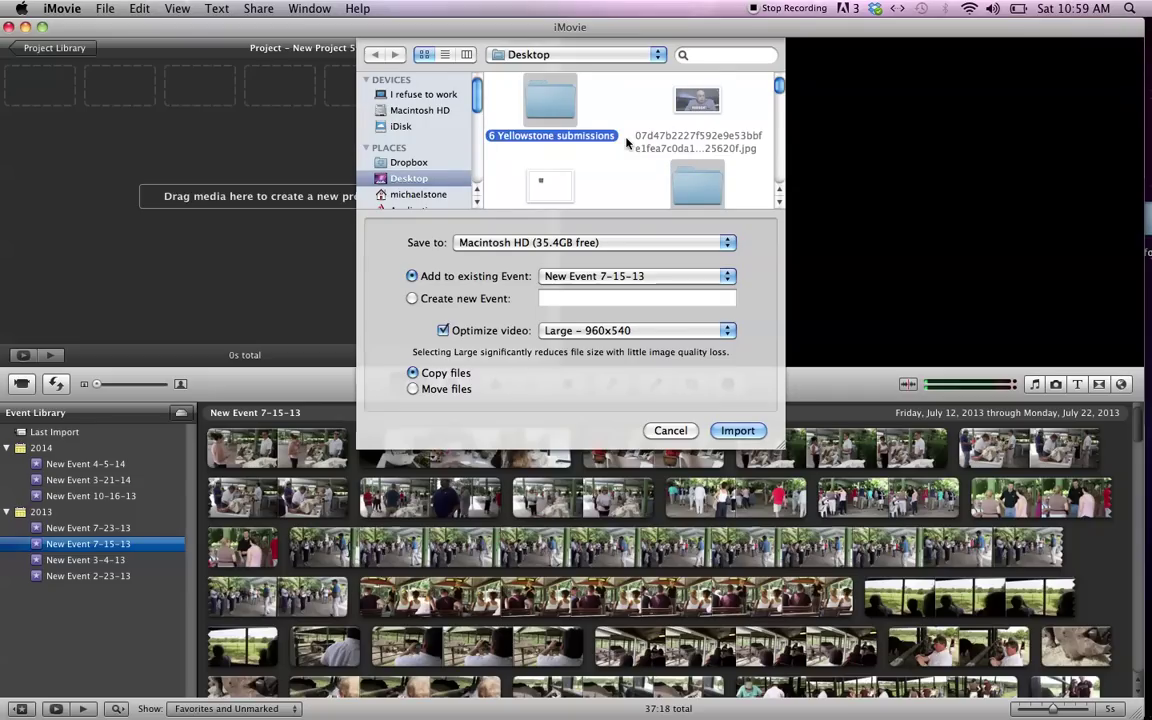
scroll(623, 144, "down", 2)
scroll(620, 144, "down", 5)
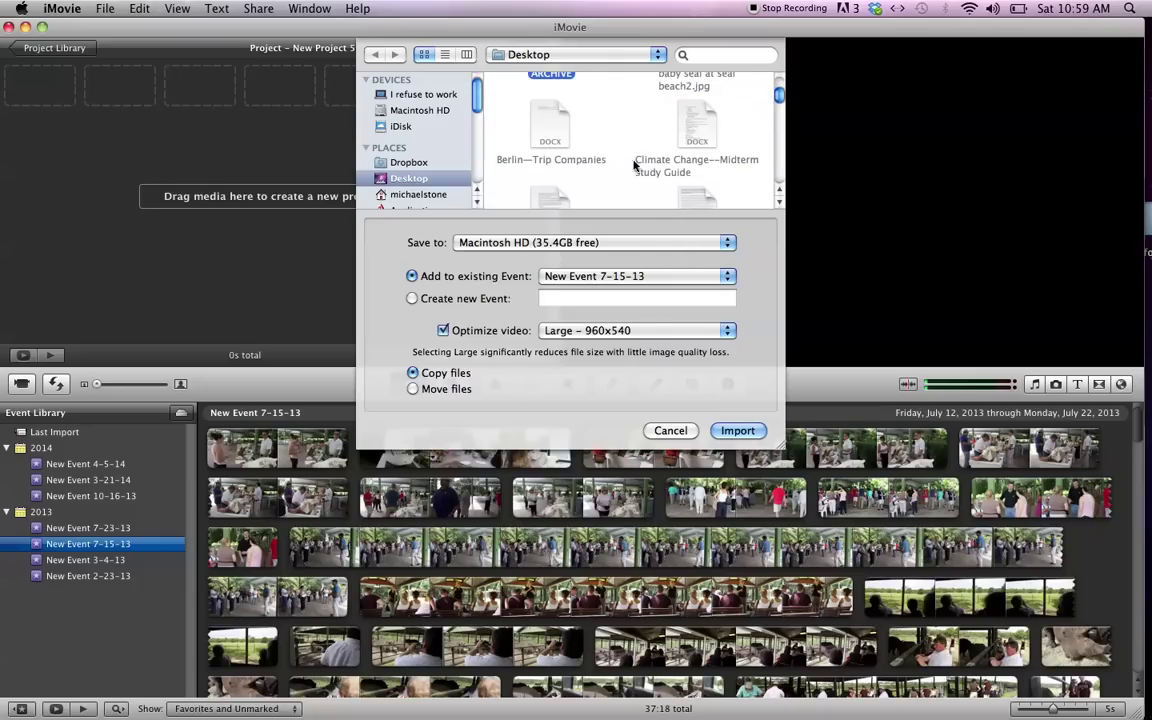
left_click(668, 432)
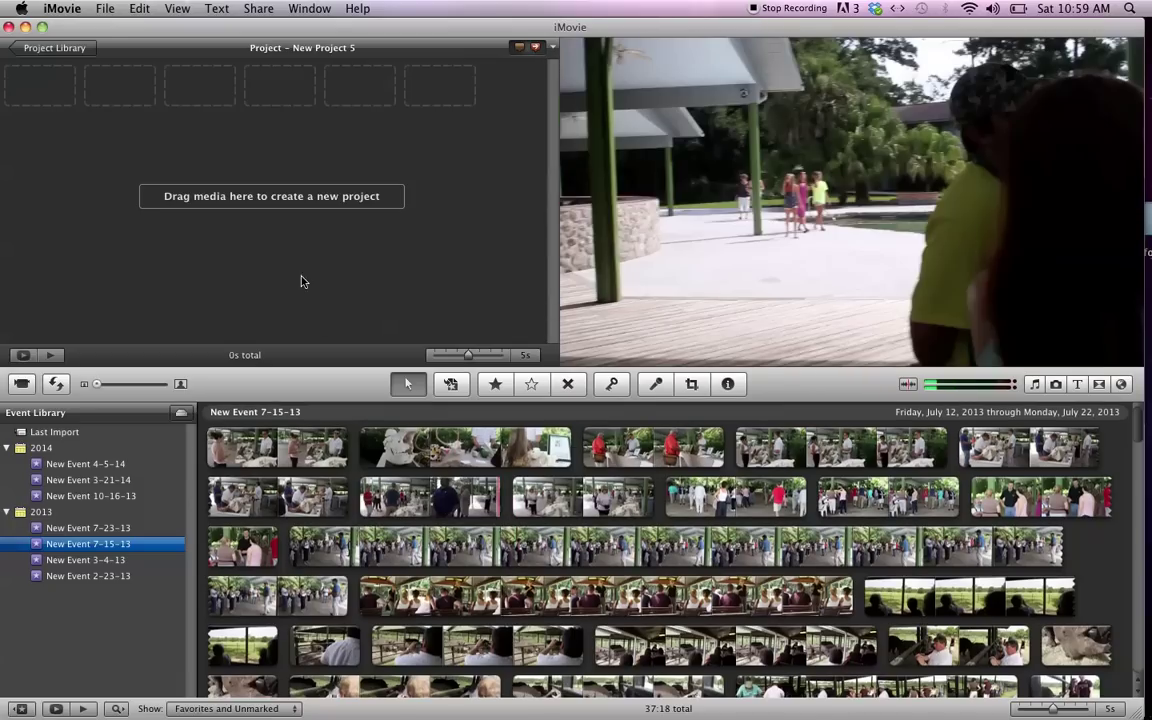
Mute the system sound and look through the clips of New Event 7-15-13 down to the interview footage.
key("XF86AudioMute")
scroll(546, 513, "down", 3)
scroll(546, 513, "down", 10)
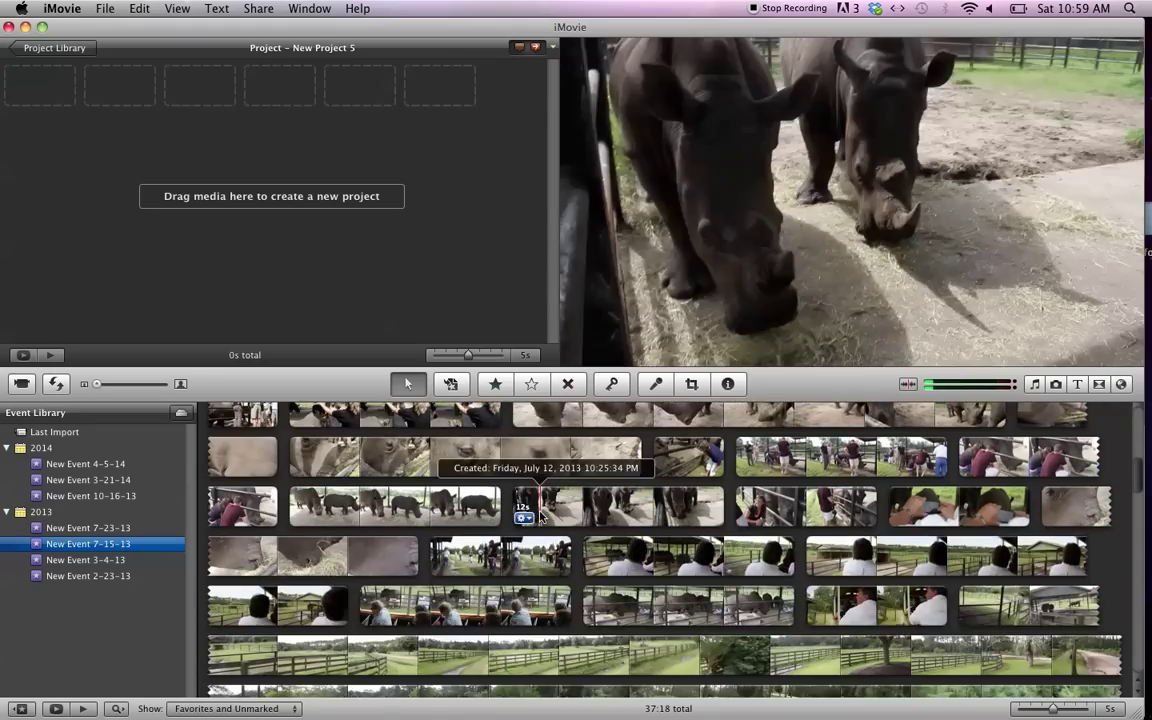
scroll(540, 520, "down", 10)
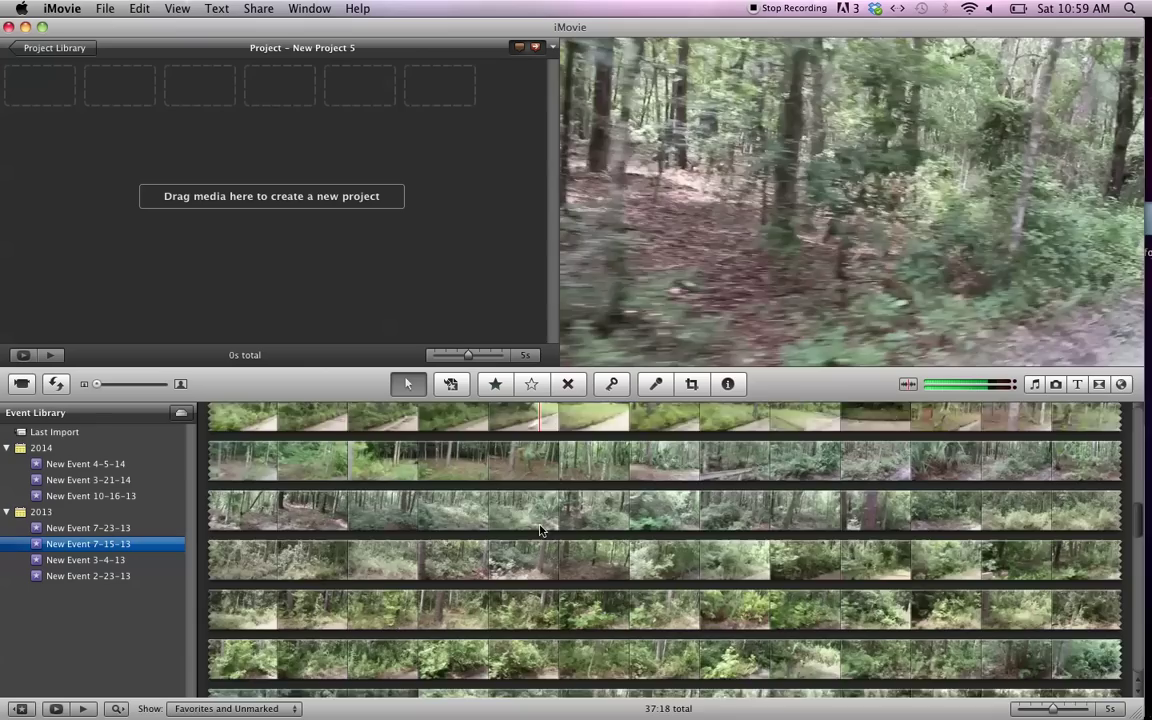
scroll(540, 535, "down", 10)
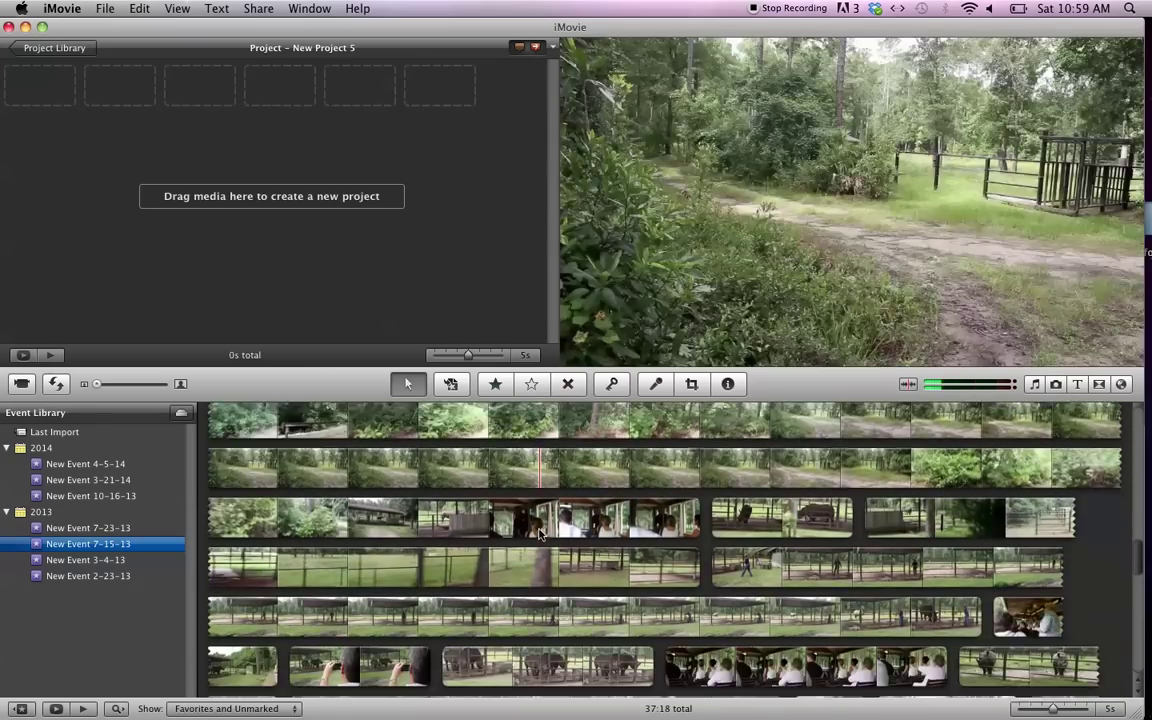
scroll(540, 541, "down", 10)
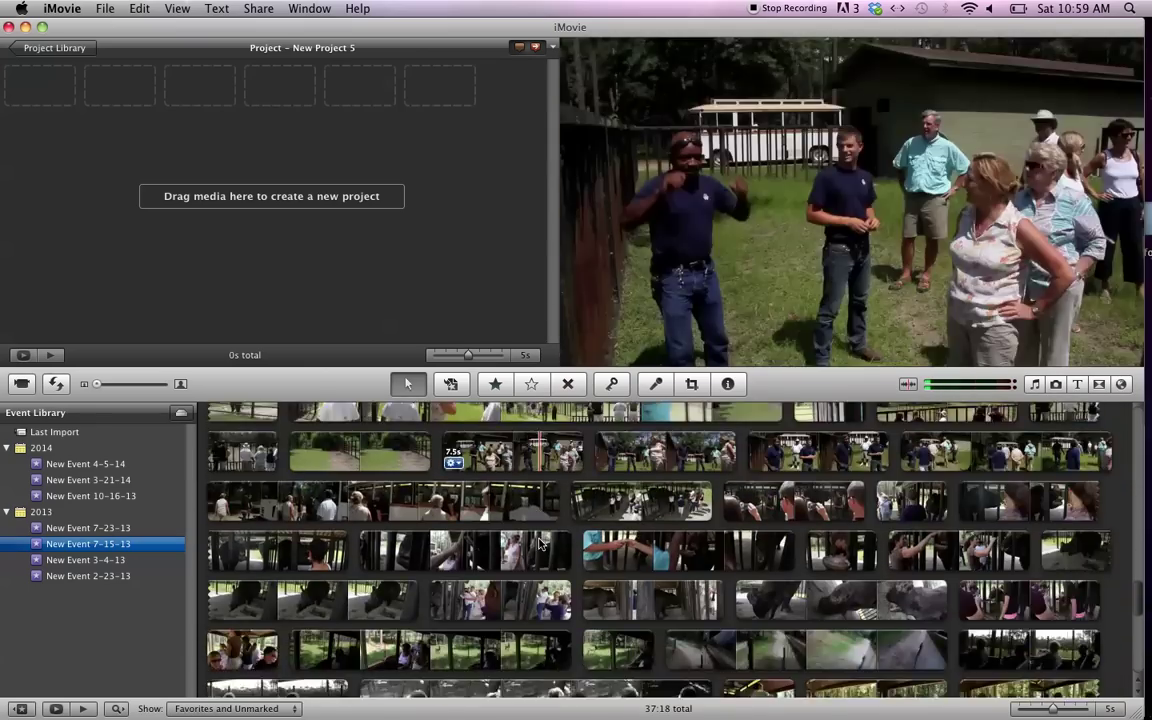
scroll(538, 543, "down", 8)
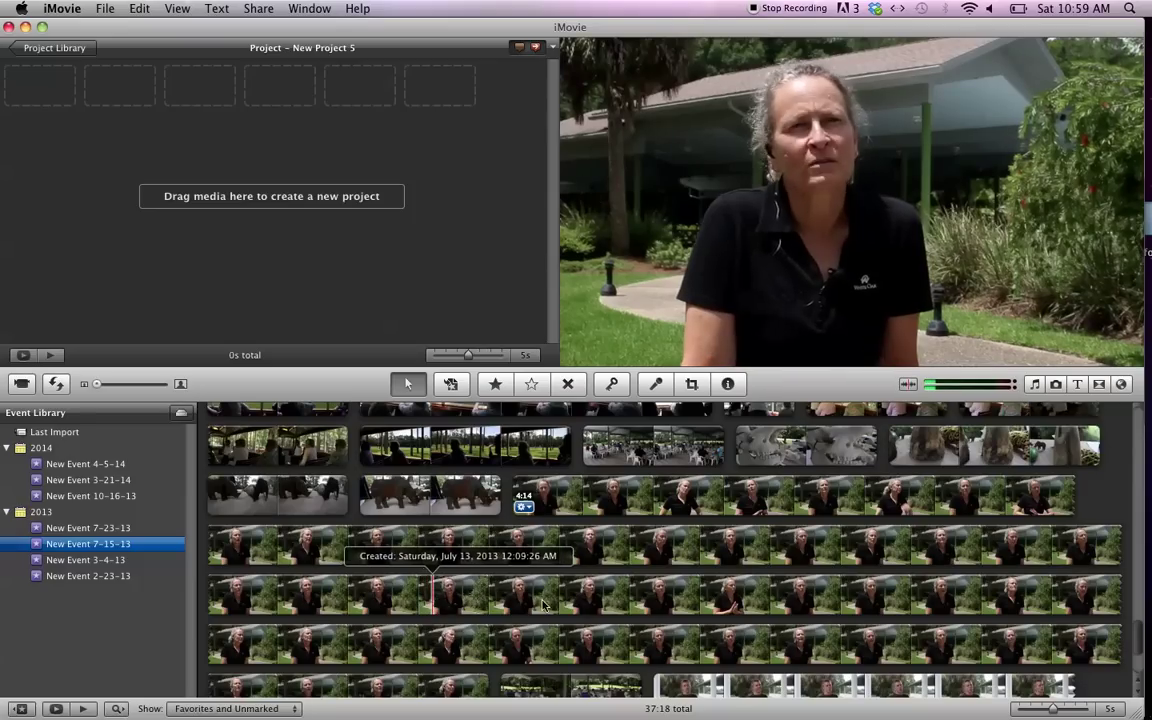
scroll(495, 515, "up", 3)
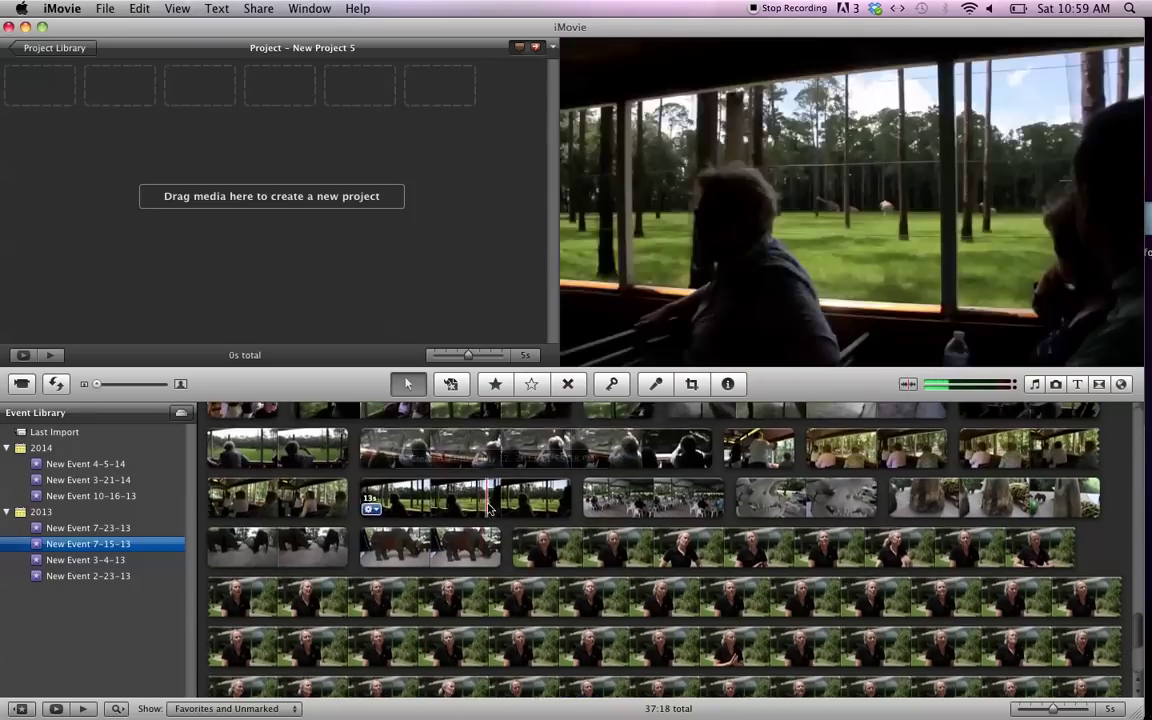
scroll(470, 520, "down", 3)
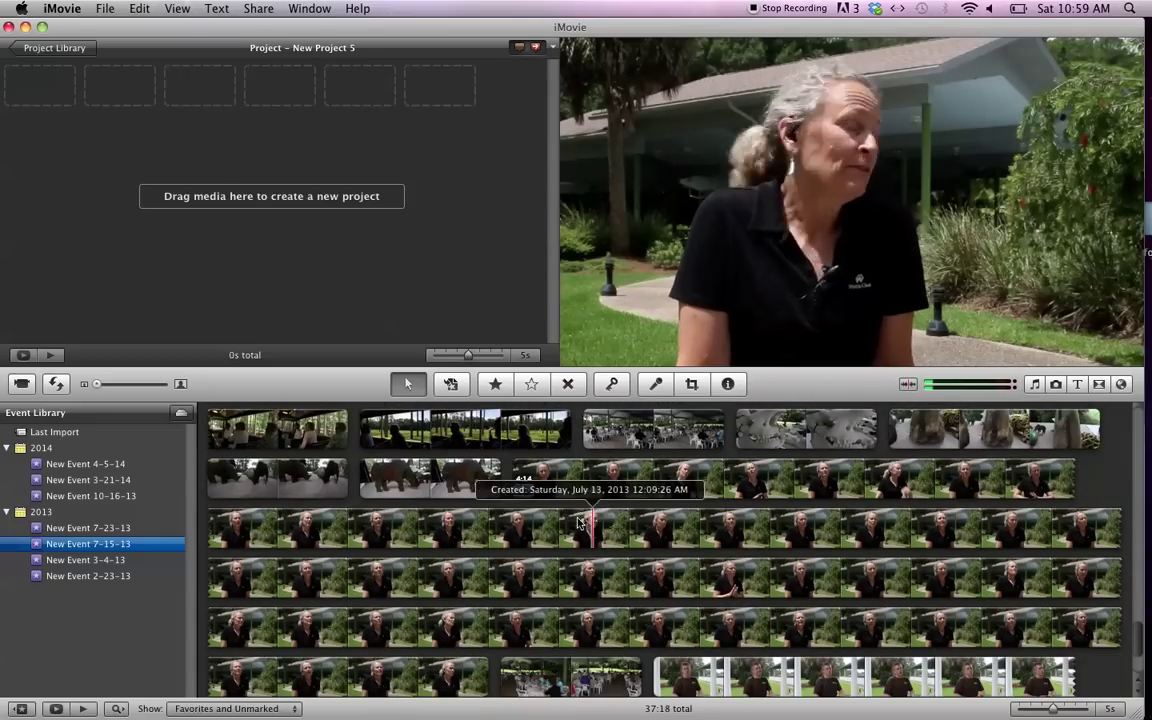
scroll(575, 515, "down", 4)
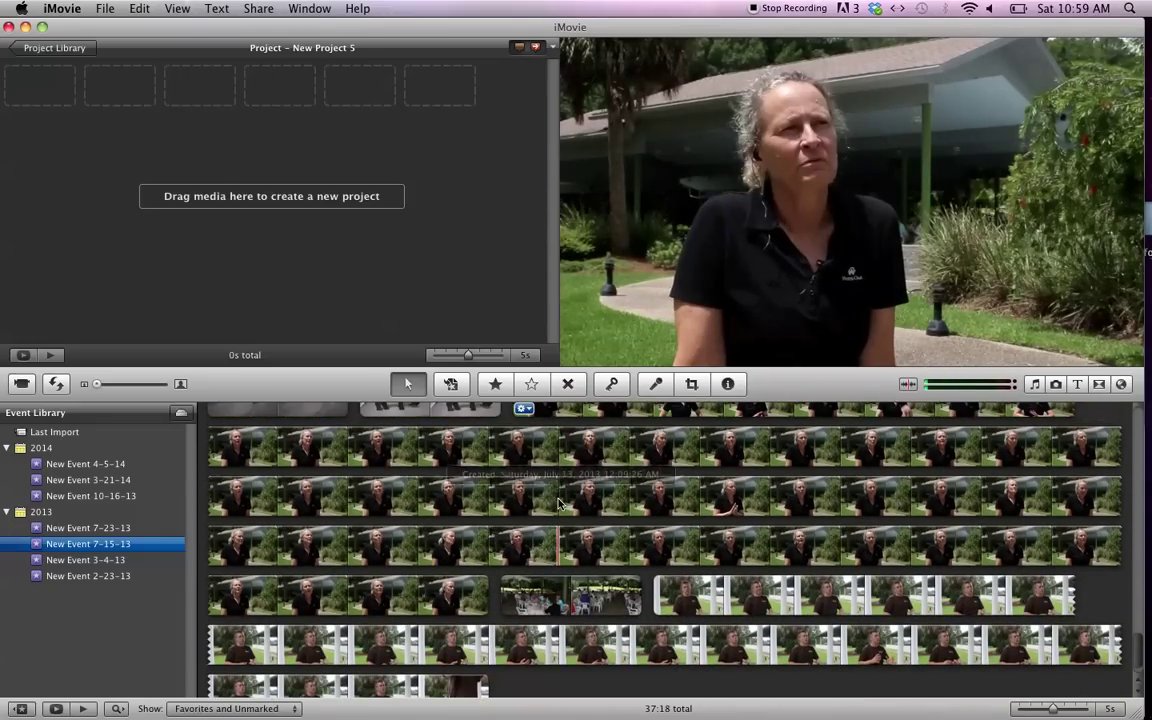
scroll(640, 540, "up", 1)
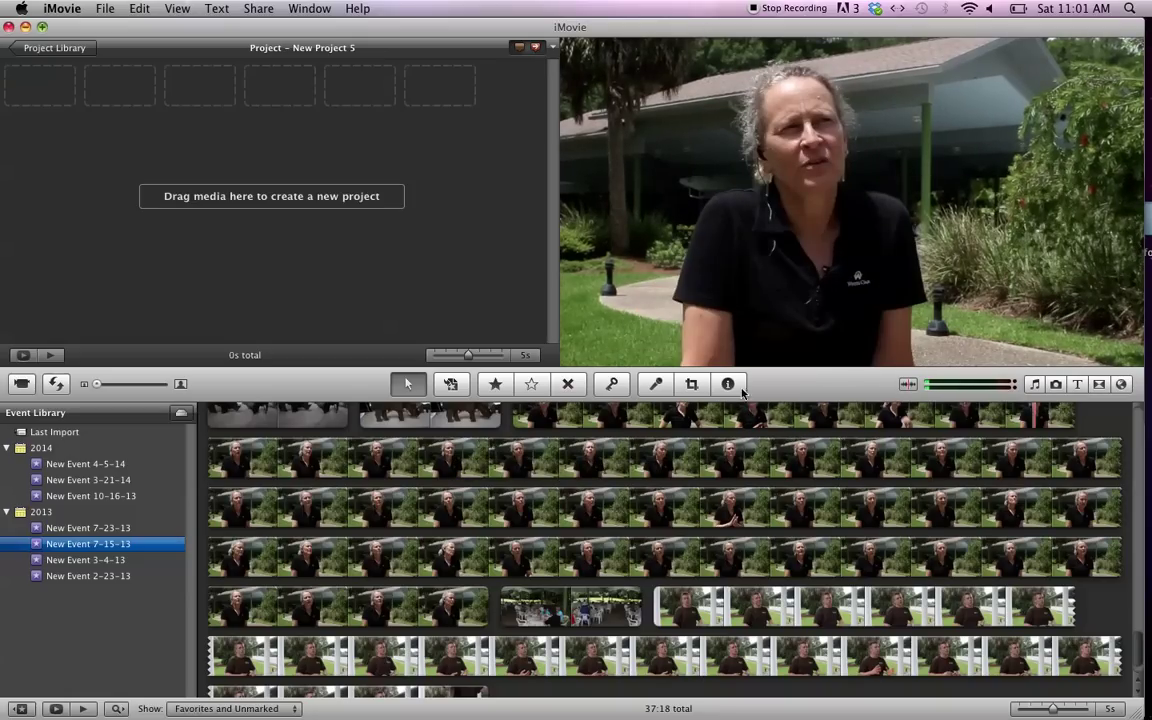
key("space")
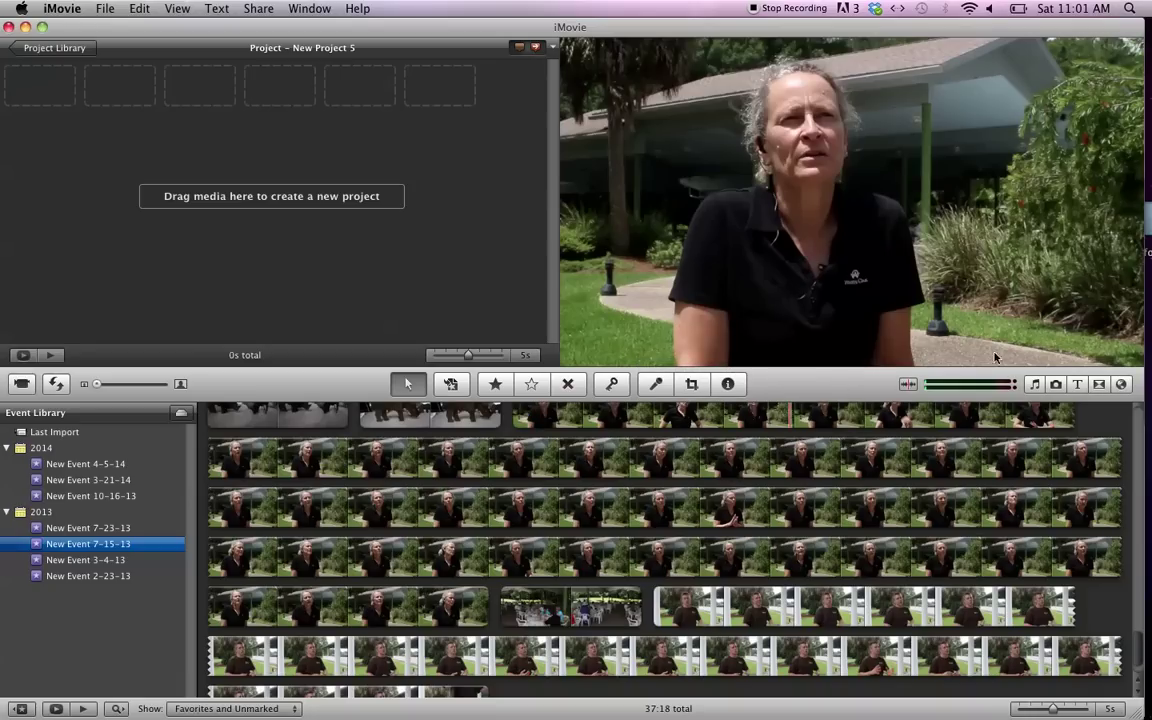
Switch to Safari to examine the Poynter depth-of-field interview shot, and return to iMovie.
mouse_move(540, 716)
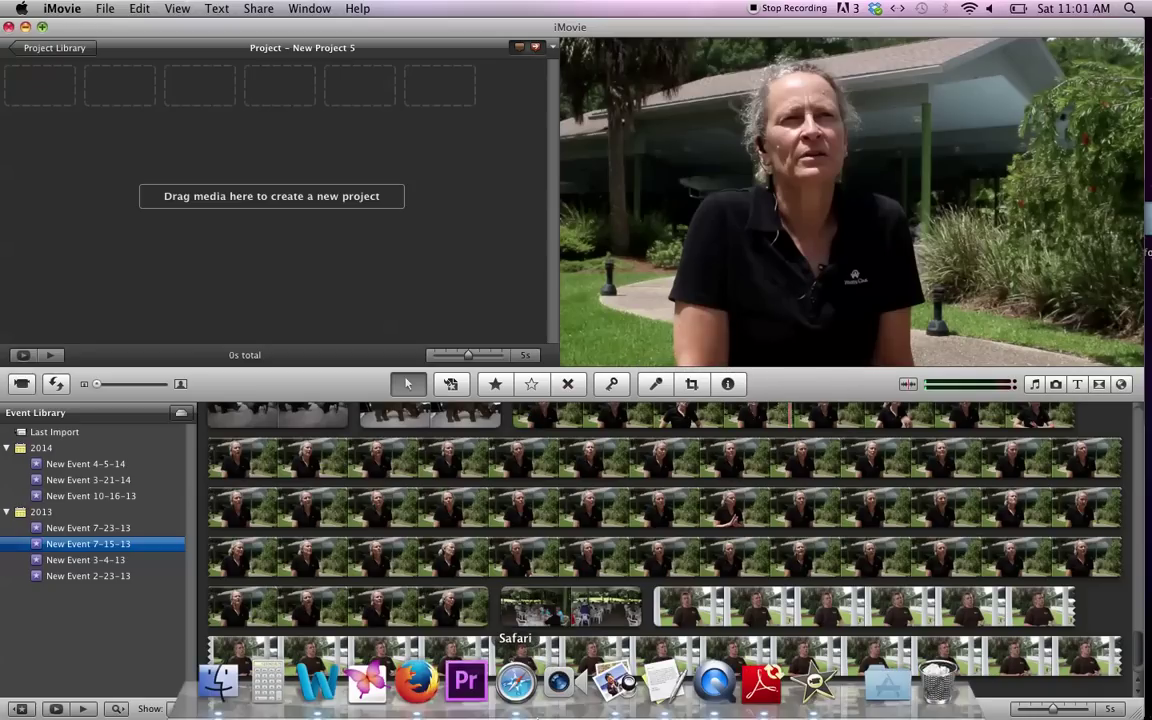
left_click(516, 684)
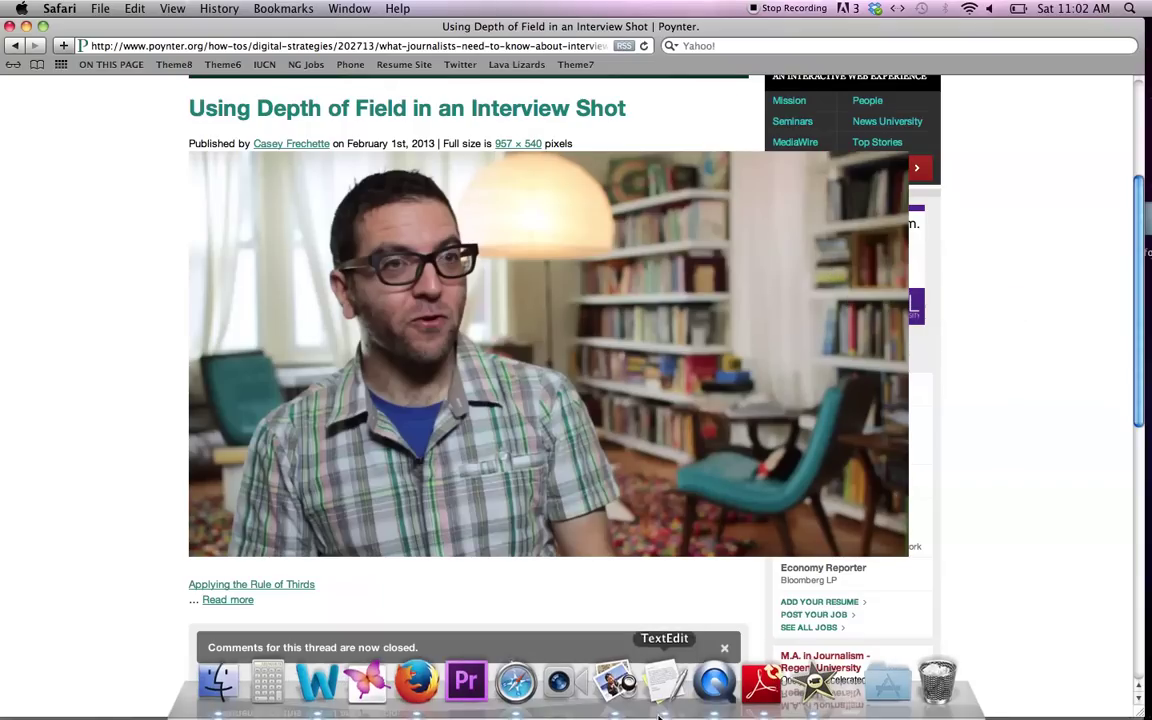
left_click(808, 685)
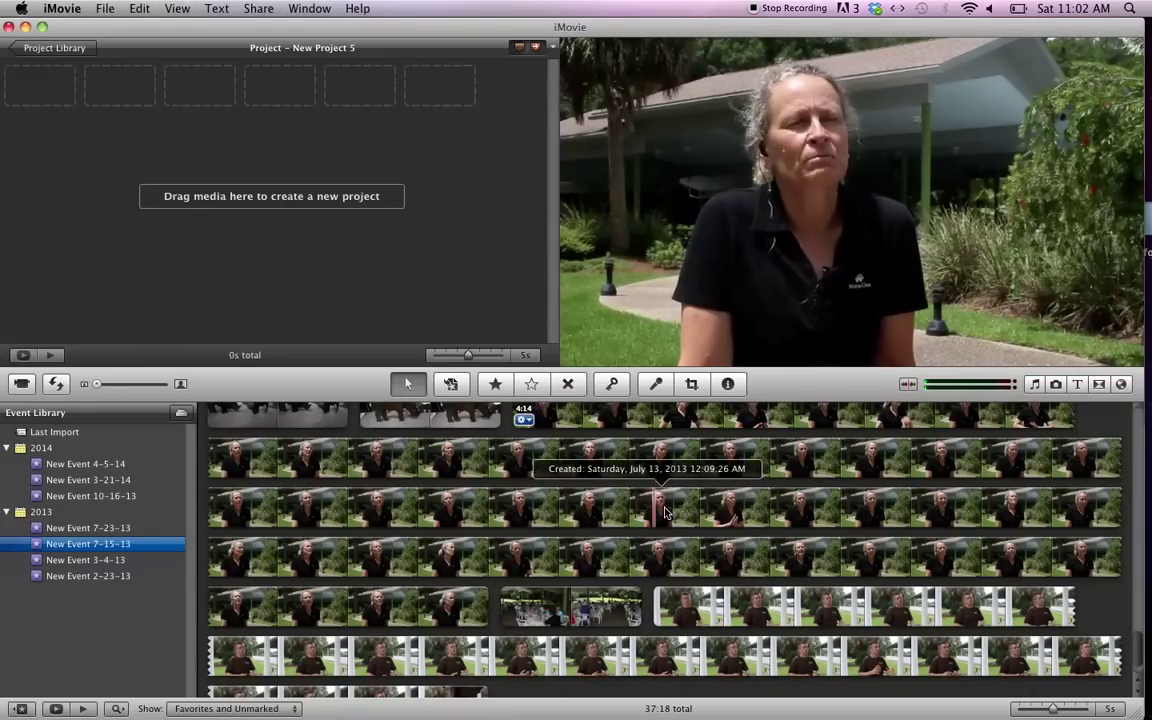
Select the whole 4:14 interview clip of the woman in the black shirt, and release that selection.
scroll(668, 513, "down", 2)
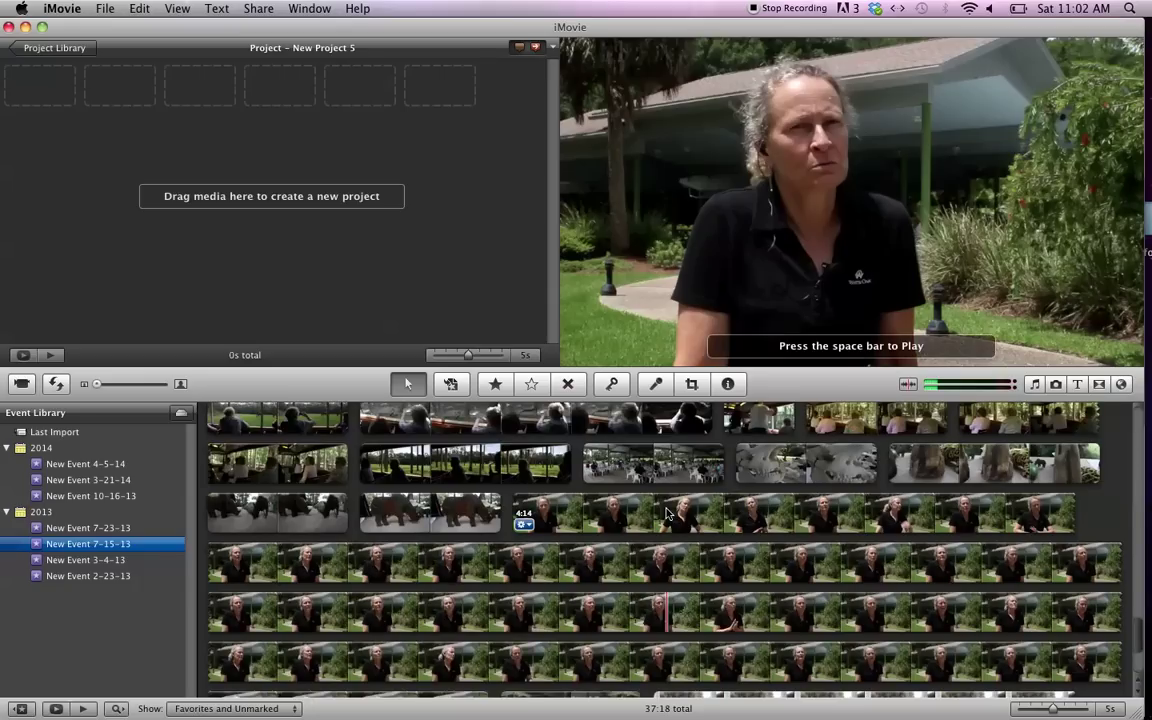
scroll(668, 513, "up", 2)
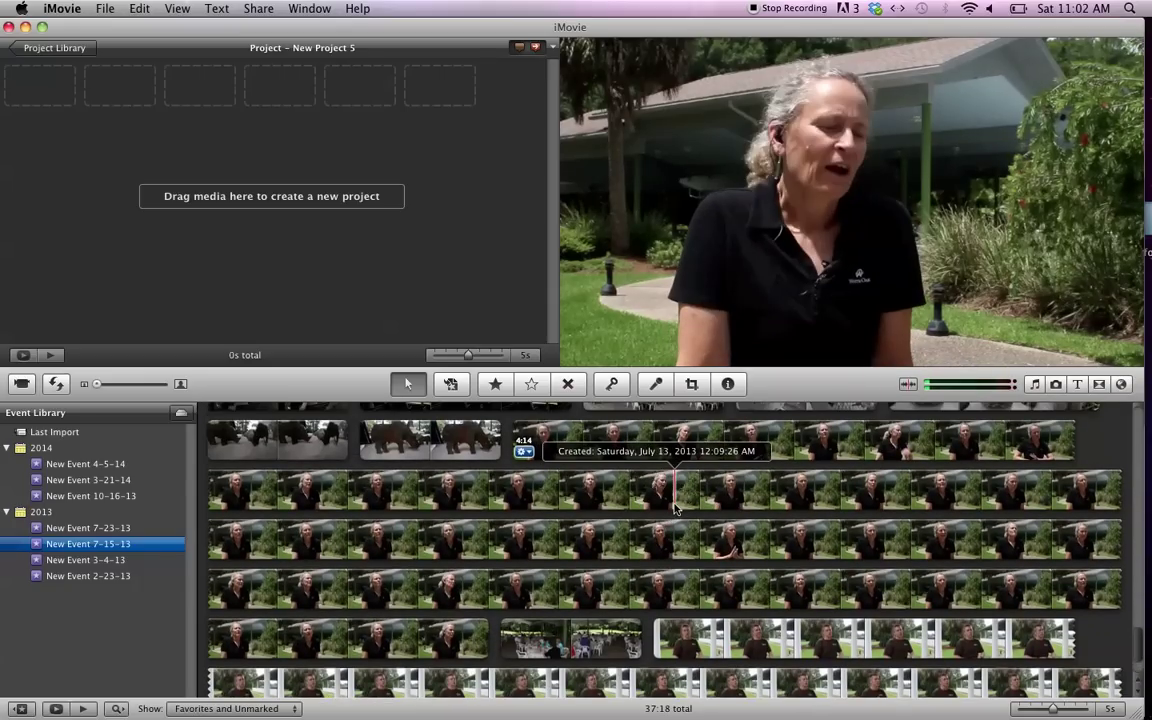
left_click(672, 490)
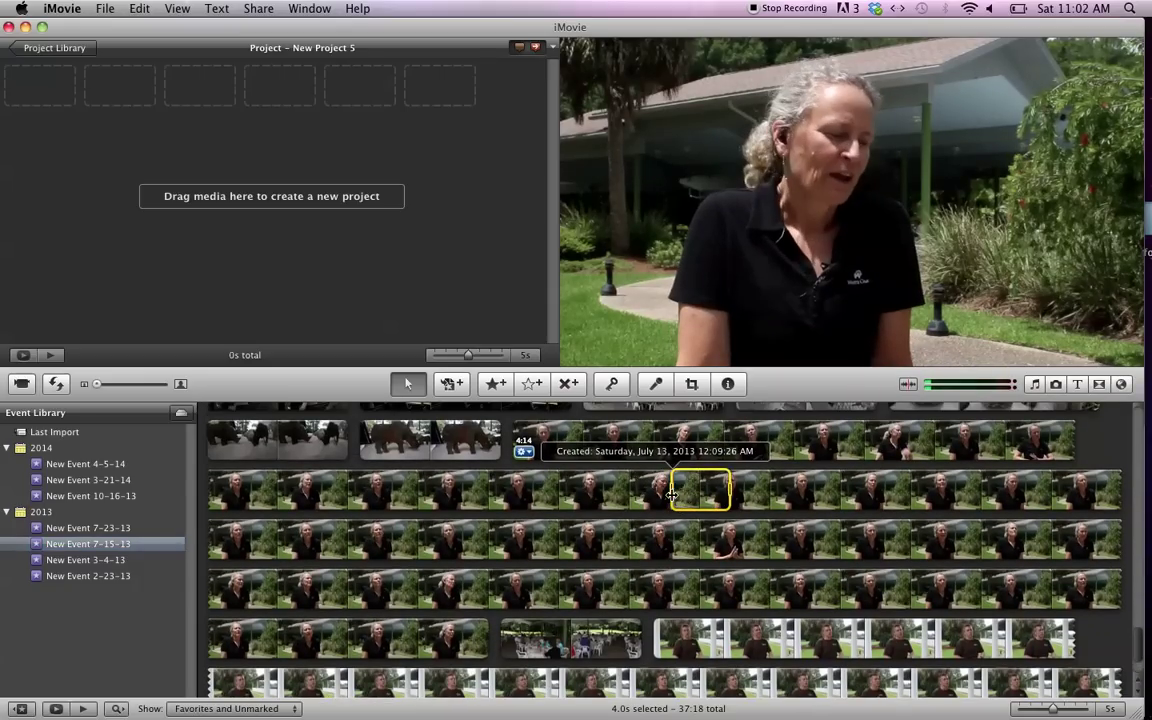
key("super+a")
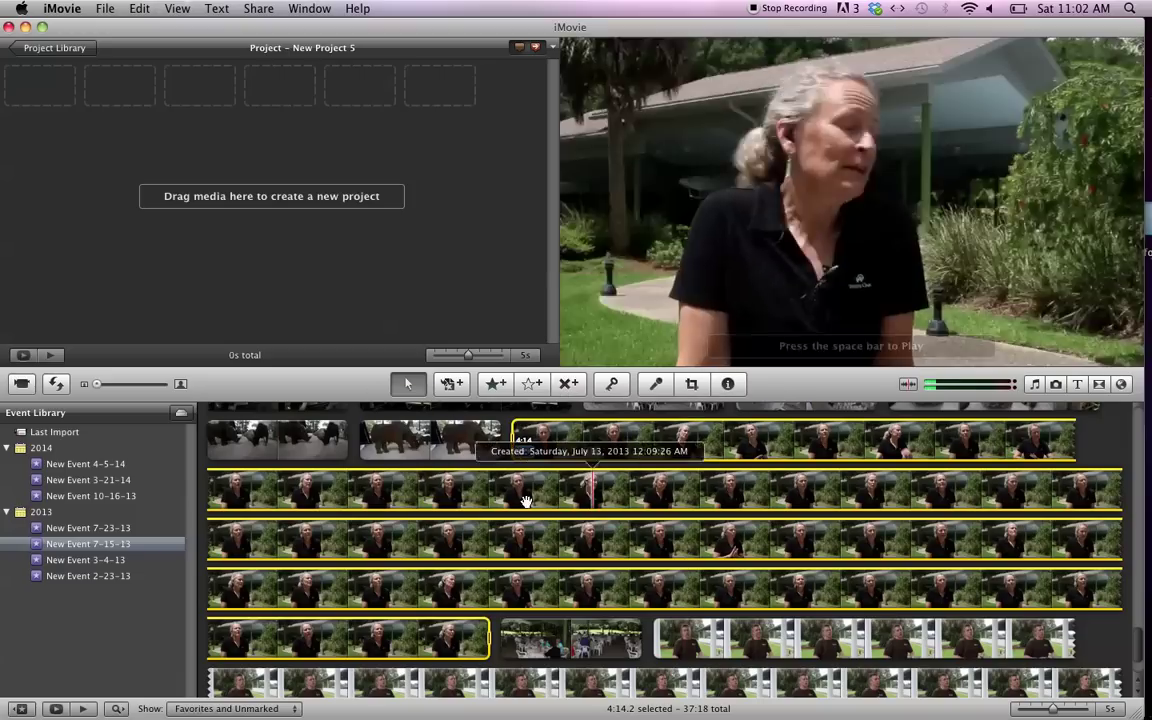
left_click(428, 440)
Add the entire 4:14 interview clip of the woman in the black shirt to the empty New Project 5.
left_click(591, 541)
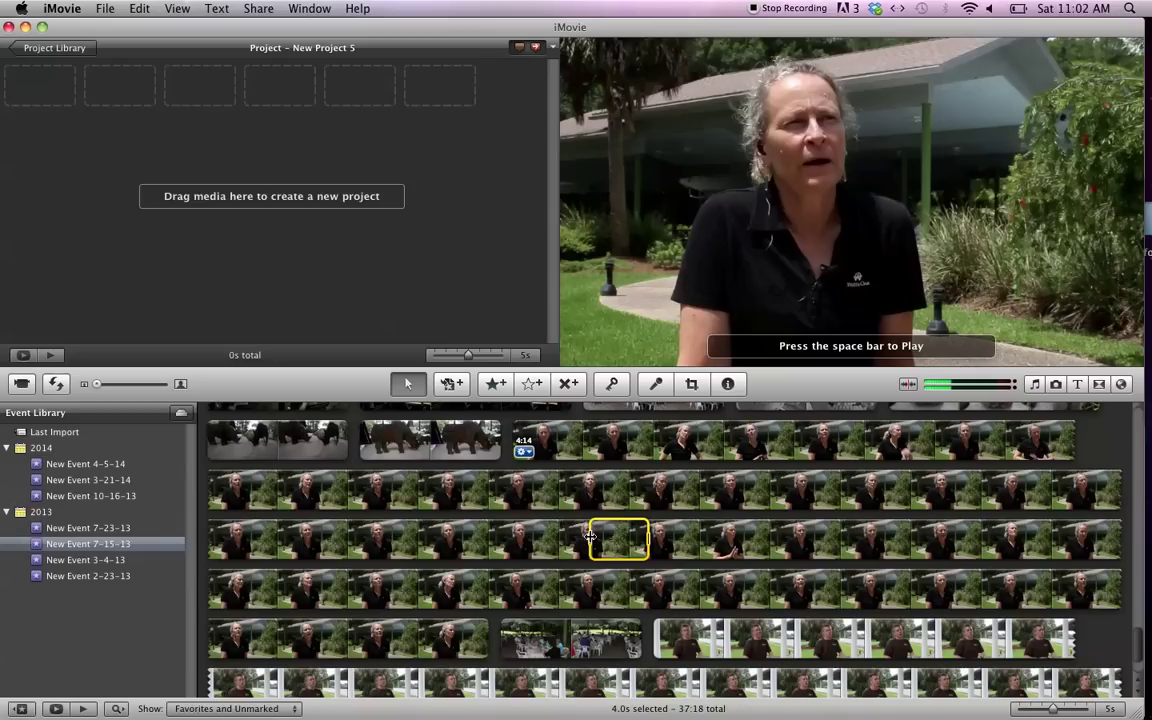
left_click(591, 537, "alt")
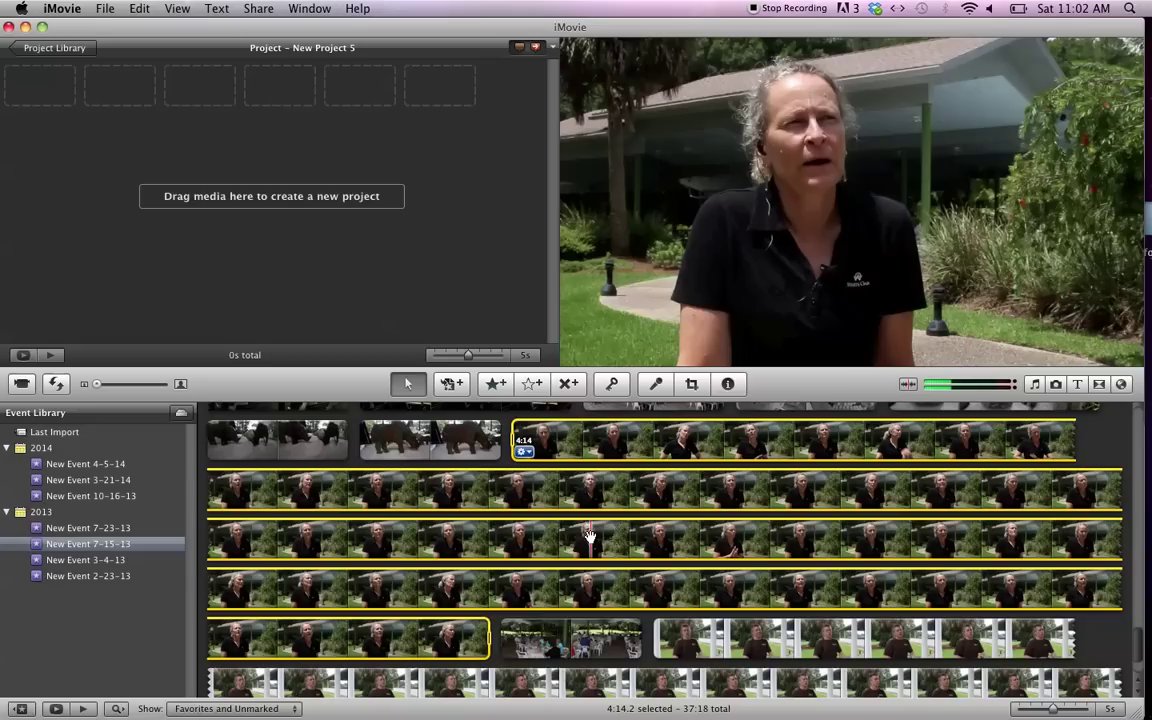
left_click_drag(638, 489, 172, 252)
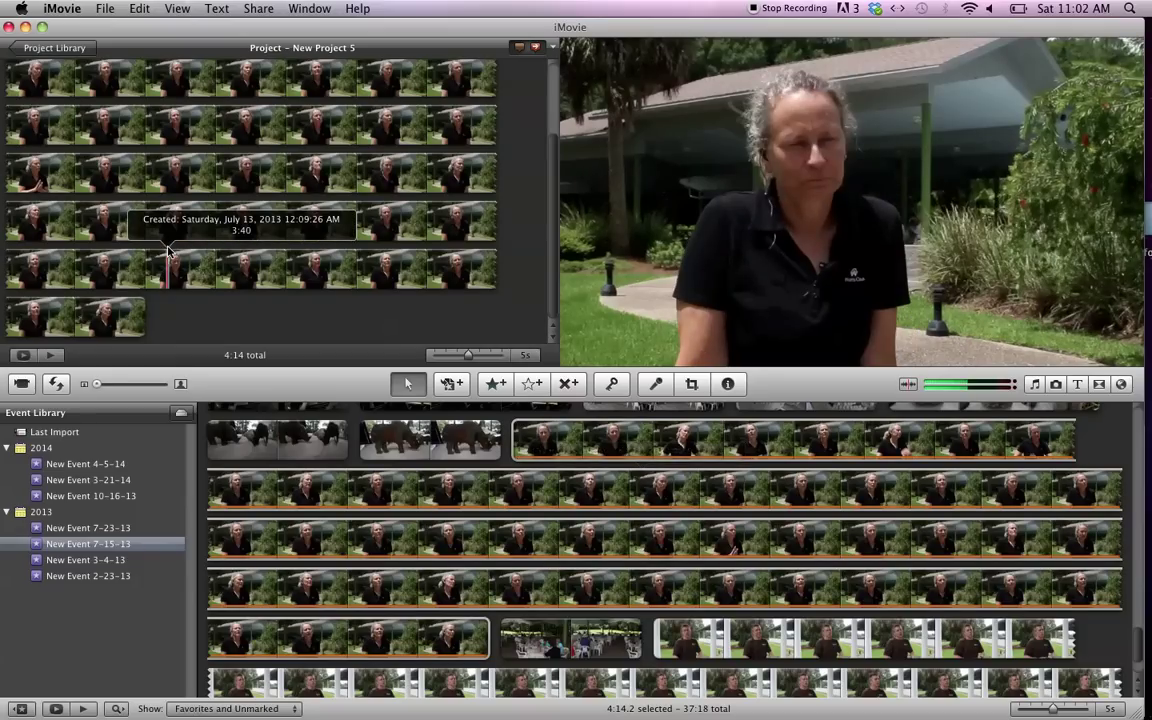
scroll(215, 315, "up", 3)
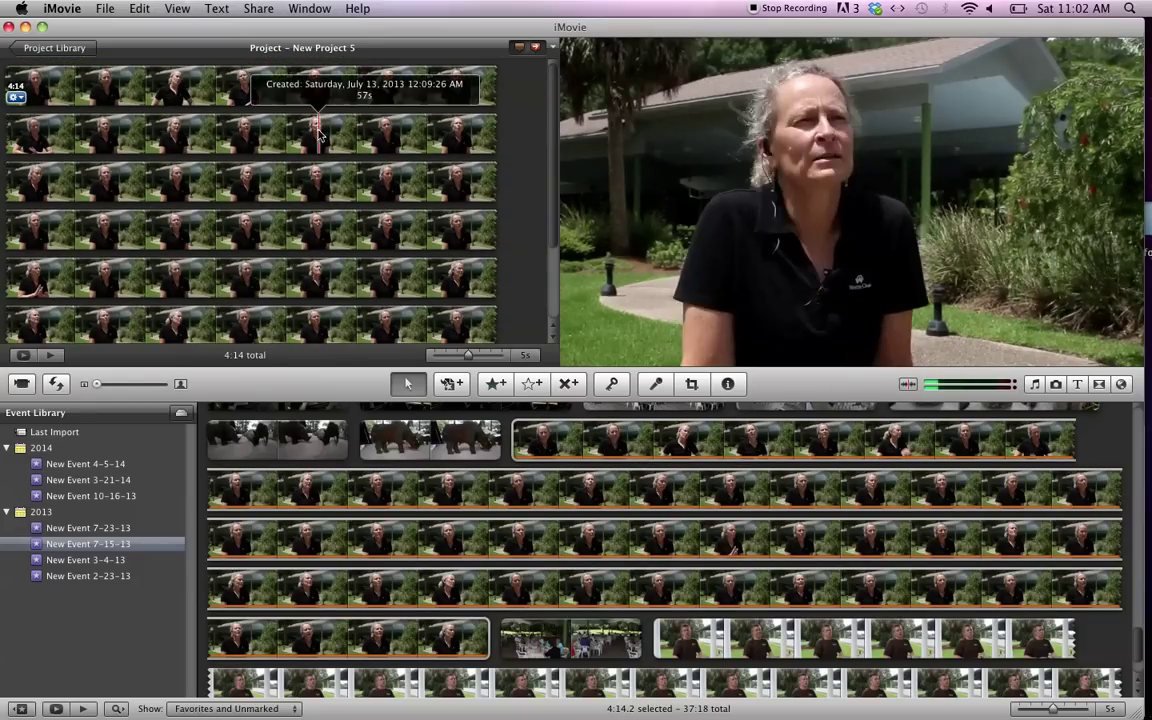
Cut the first 8.4 seconds of the woman's interview and a 7.9-second section ending at about 0:59 from the project.
scroll(100, 320, "down", 3)
scroll(68, 238, "up", 3)
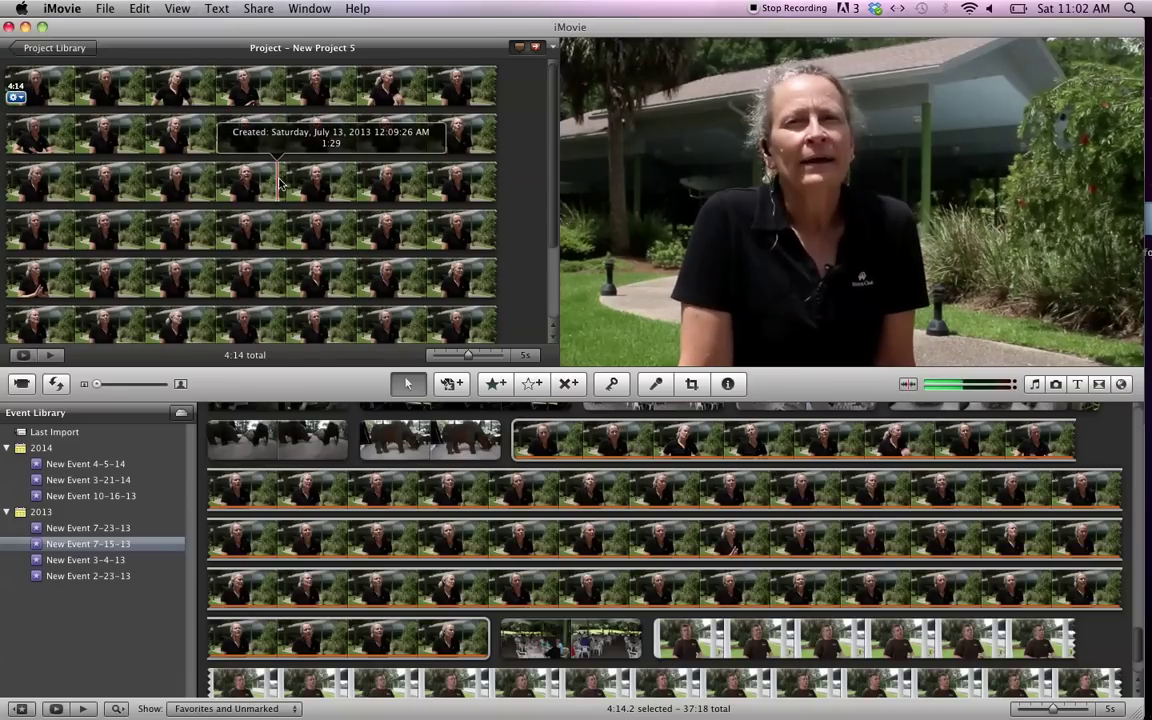
left_click_drag(5, 78, 125, 87)
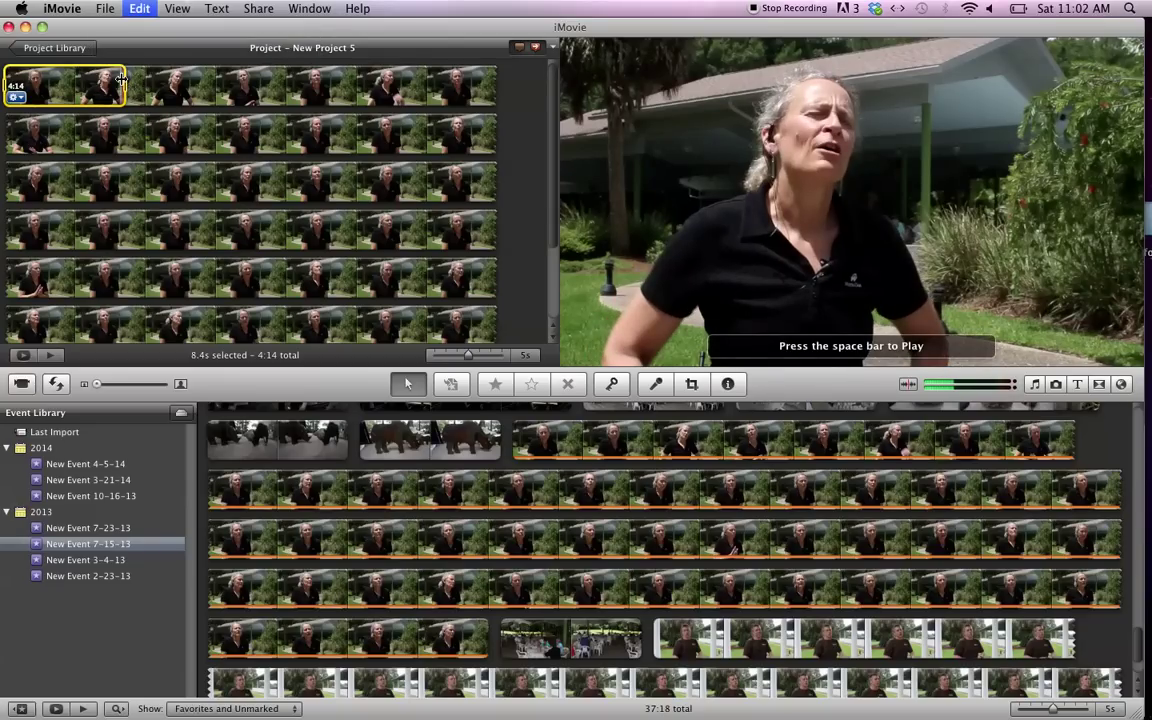
key("Delete")
left_click_drag(250, 133, 364, 143)
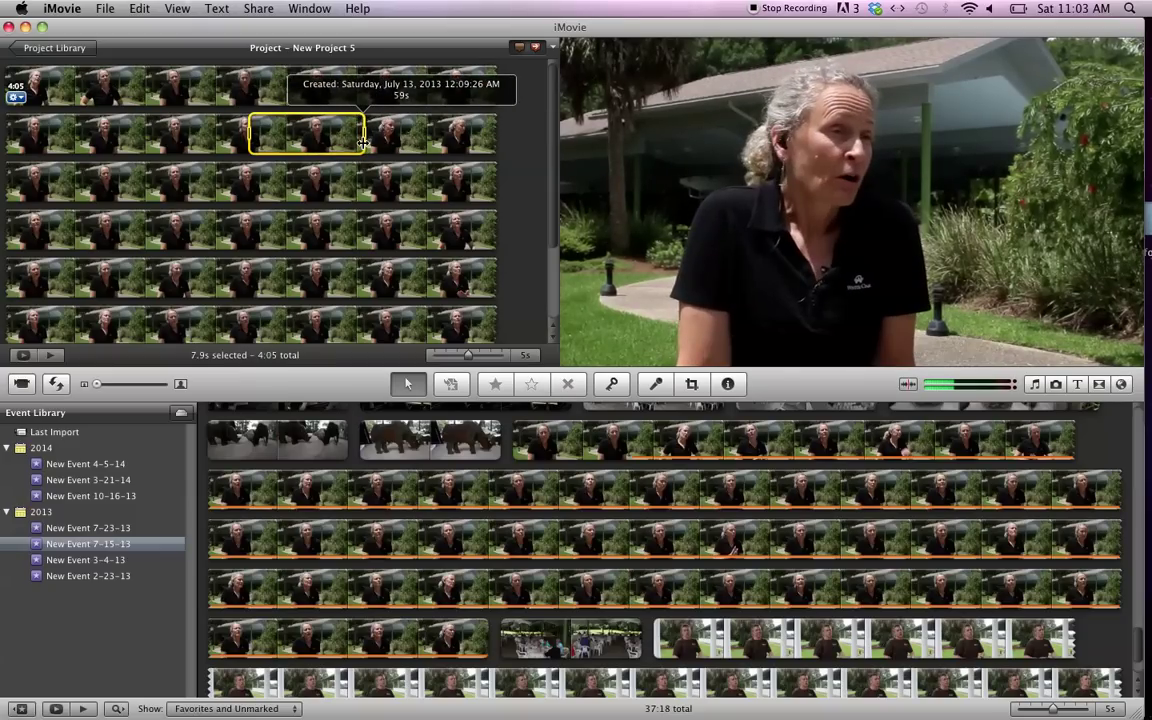
key("Delete")
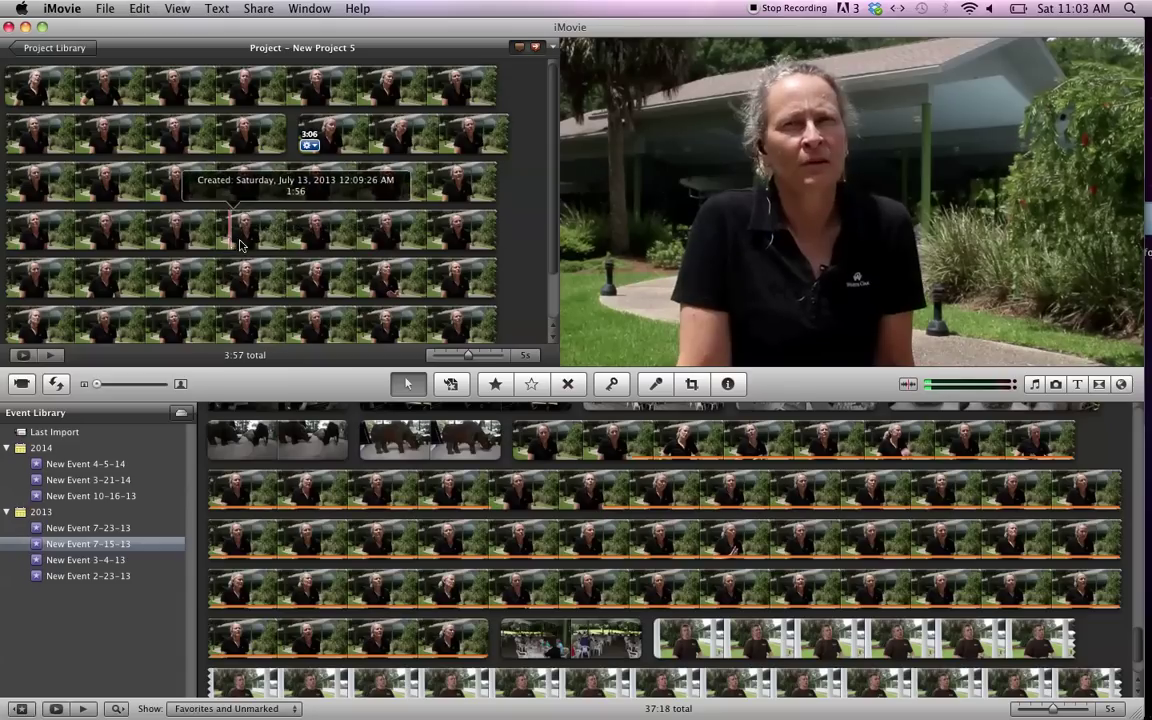
Cut a 6.8-second section ending at about 2:03 and an 8.3-second section ending at about 2:42 from the woman's interview.
left_click_drag(231, 230, 327, 237)
key("super+c")
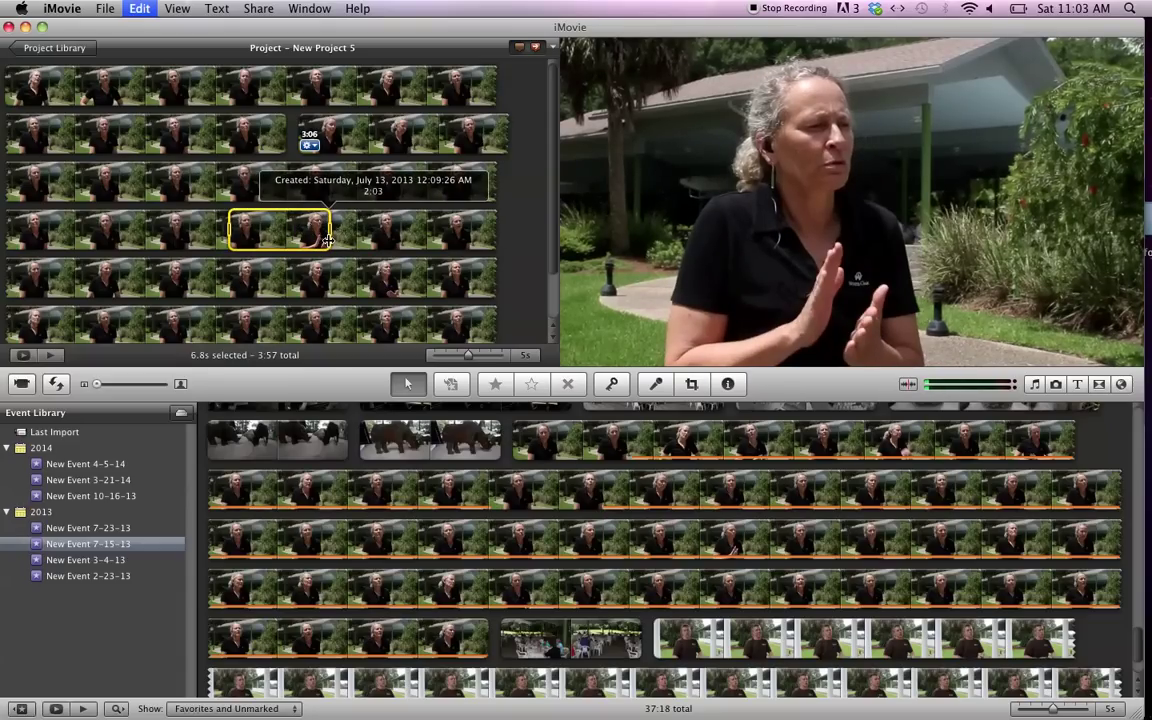
key("Delete")
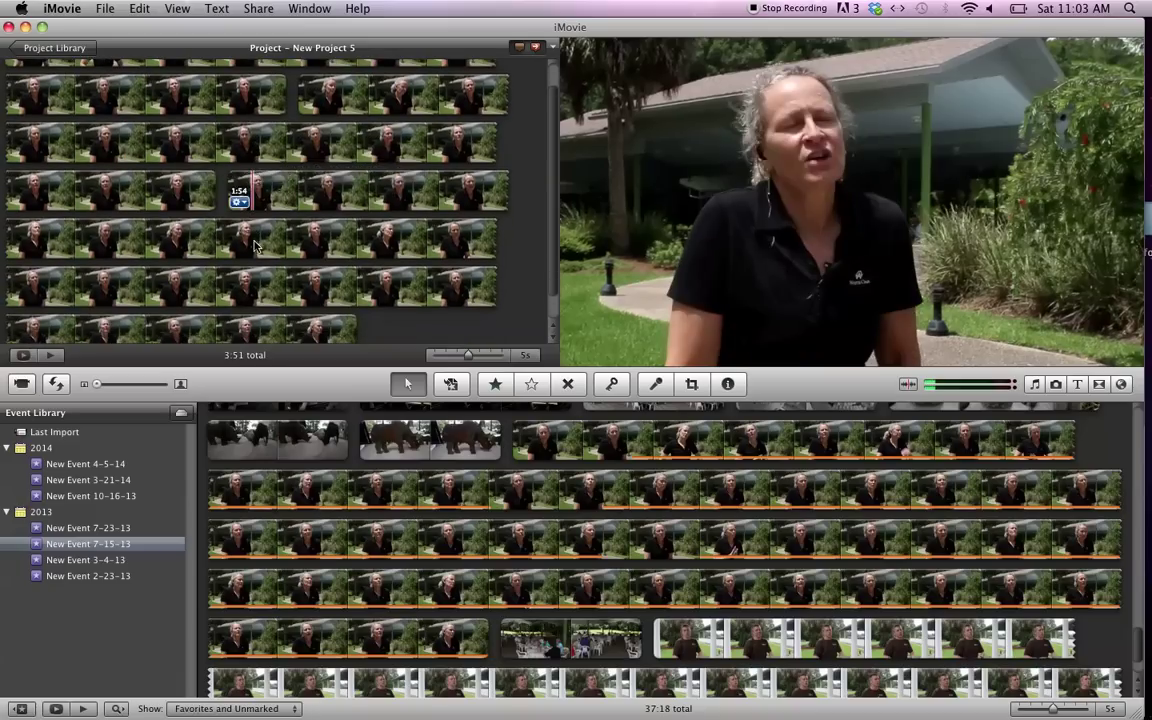
double_click(271, 245)
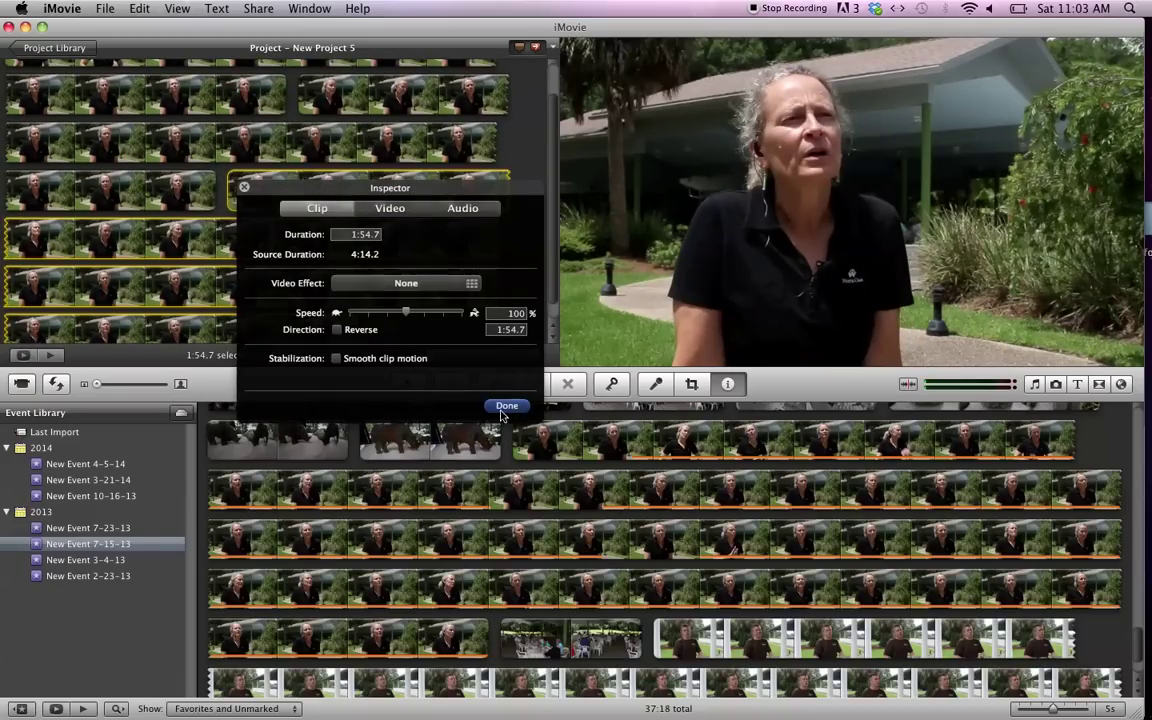
left_click(507, 405)
left_click_drag(261, 238, 380, 242)
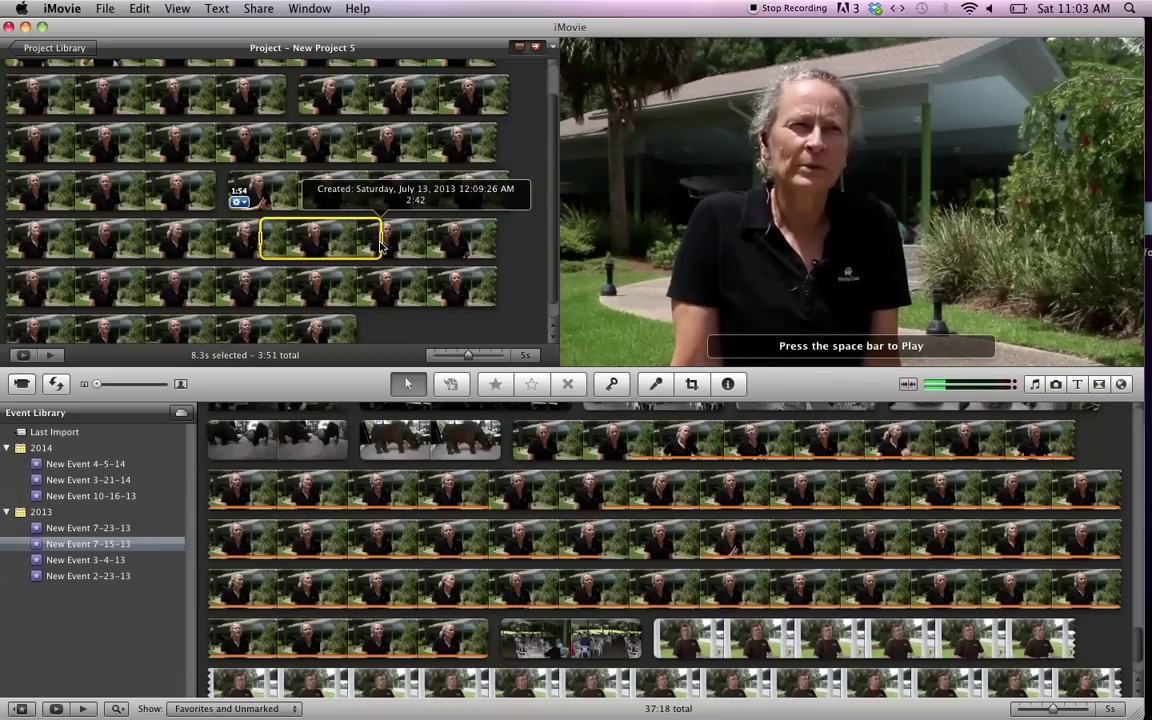
key("Delete")
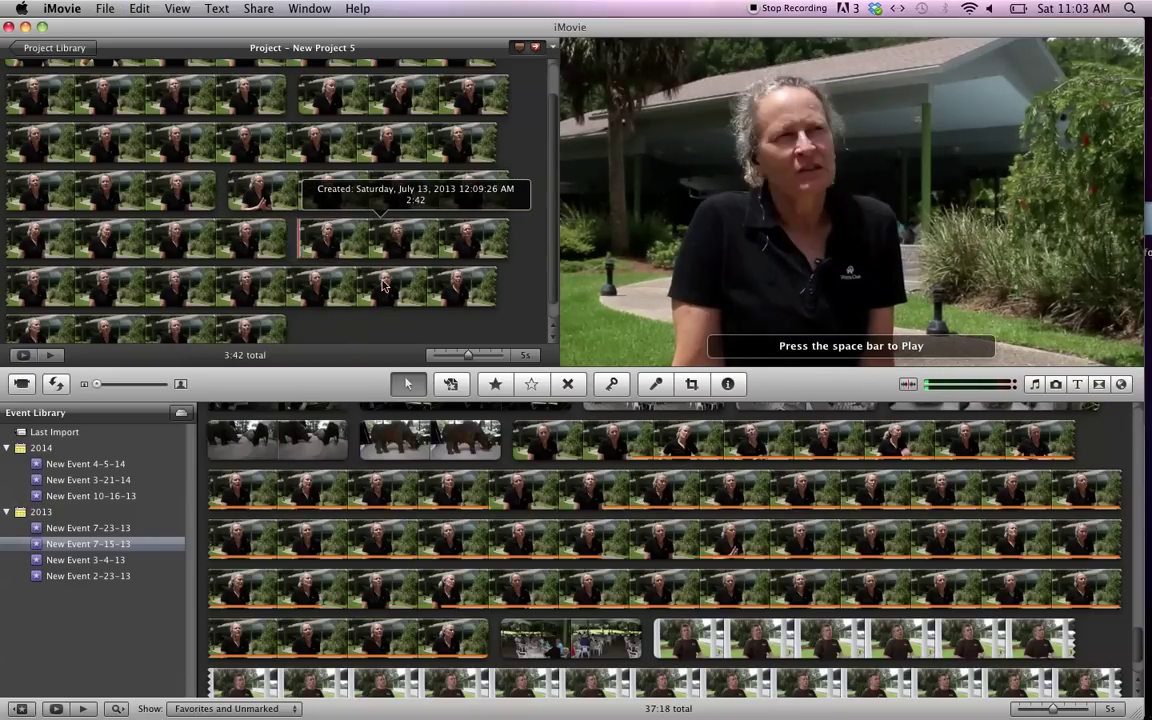
Cut a 6.2-second section ending at about 3:19 and the last 4.8 seconds of the woman's interview.
left_click_drag(358, 297, 450, 292)
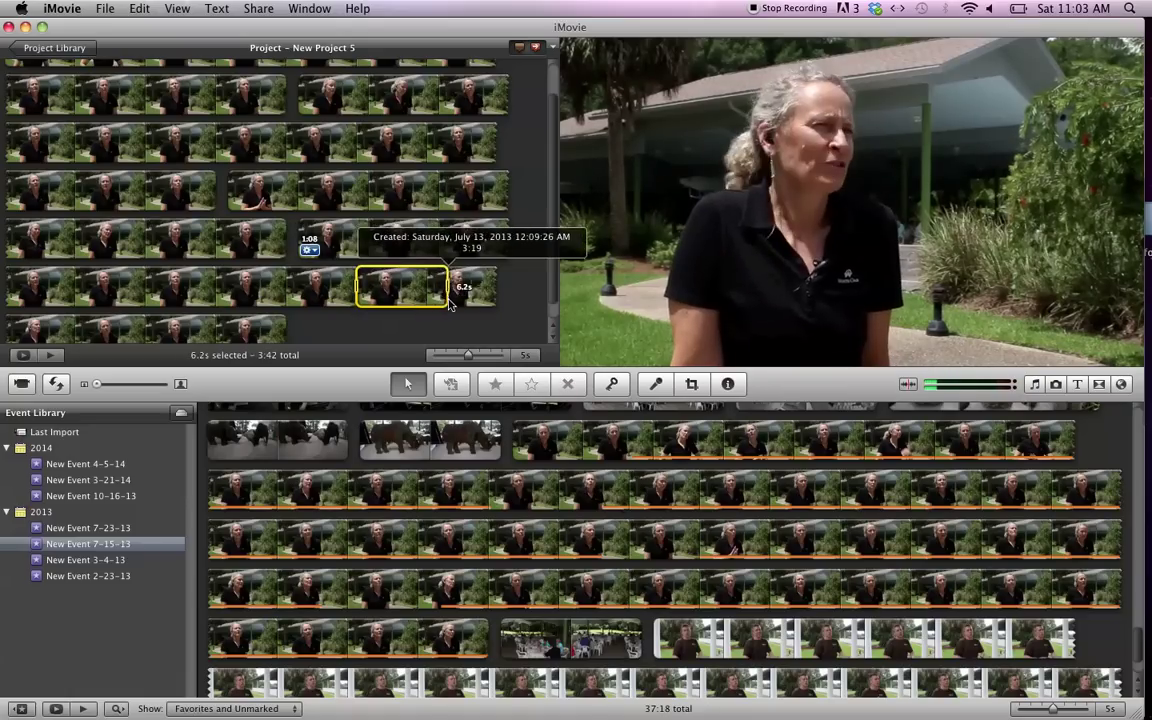
key("Delete")
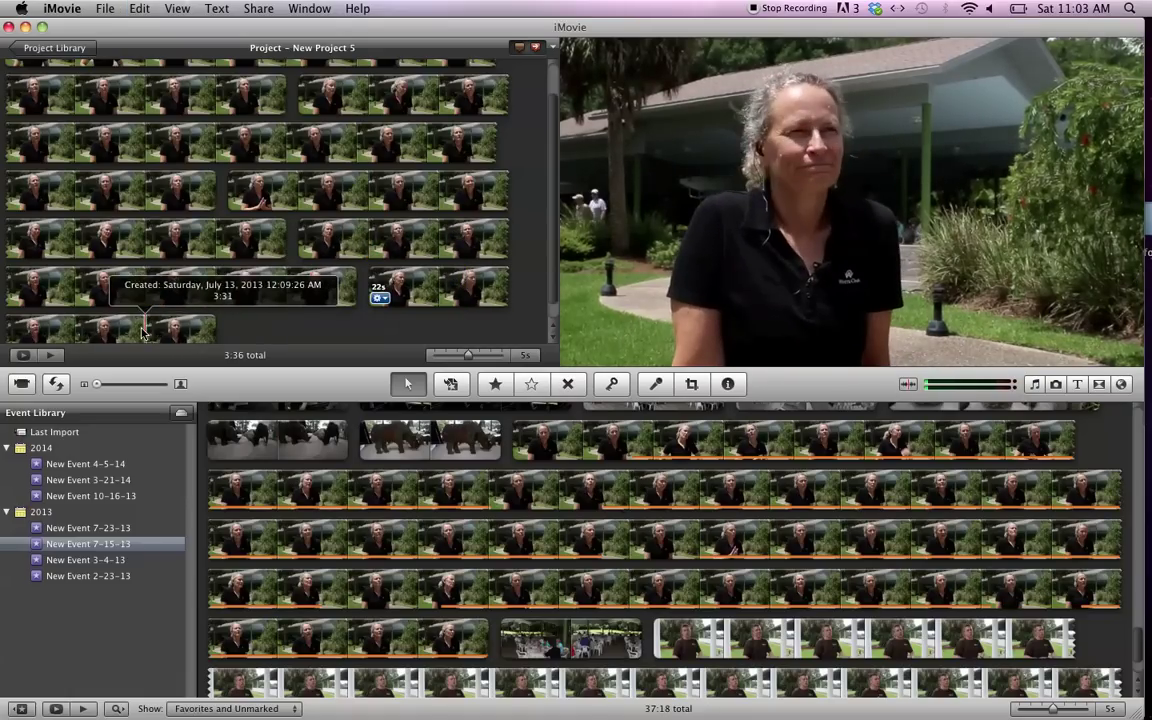
left_click_drag(143, 329, 218, 334)
key("Delete")
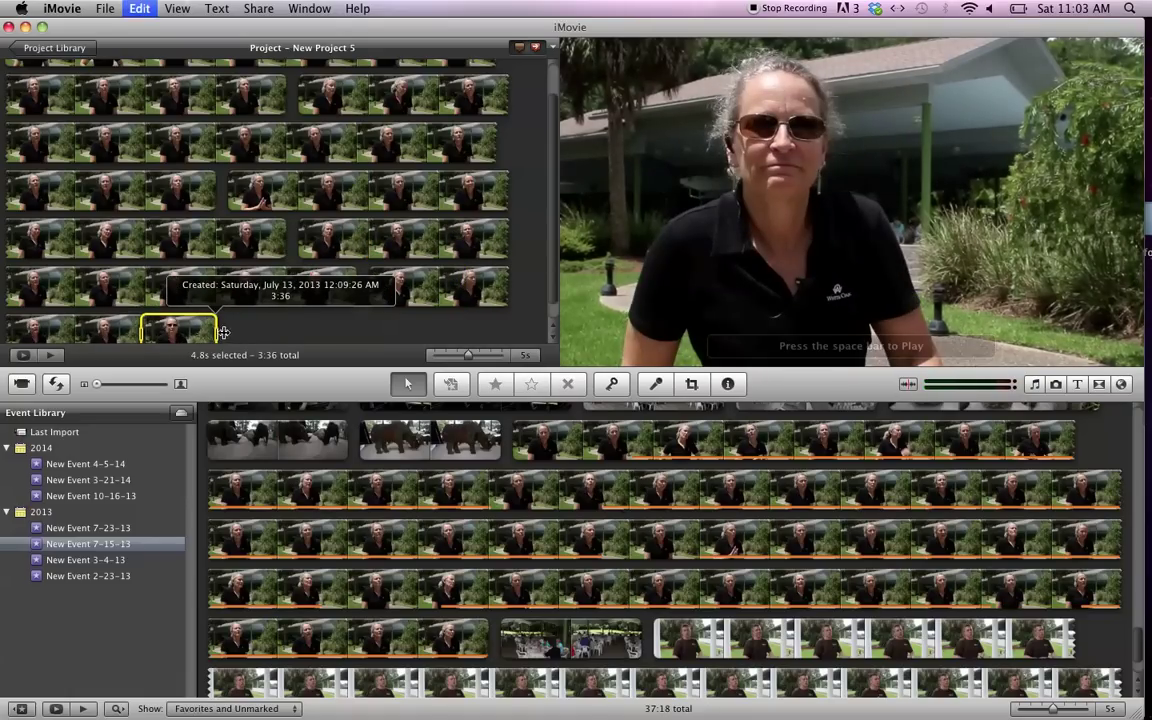
Cut a section of about 11 seconds from the middle of the woman's second project clip.
scroll(218, 303, "up", 2)
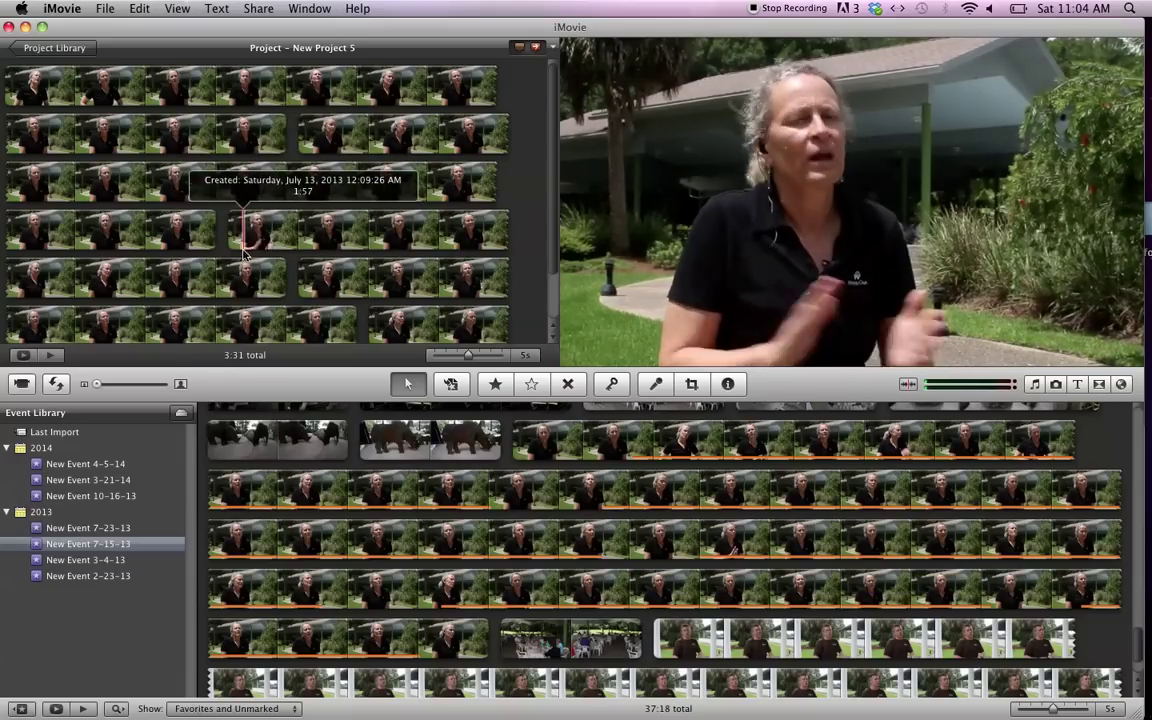
left_click_drag(213, 186, 370, 183)
key("BackSpace")
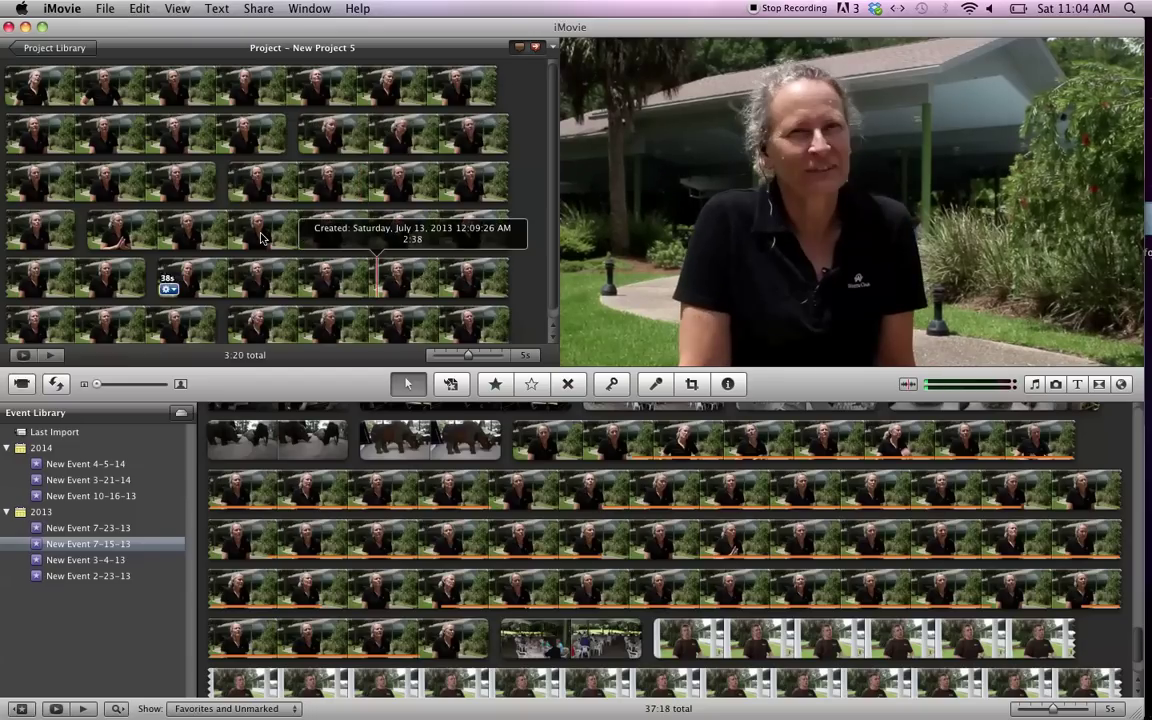
Delete the woman's second, fourth, fifth and sixth clips from the project, keeping only the first and third.
left_click(262, 236)
key("BackSpace")
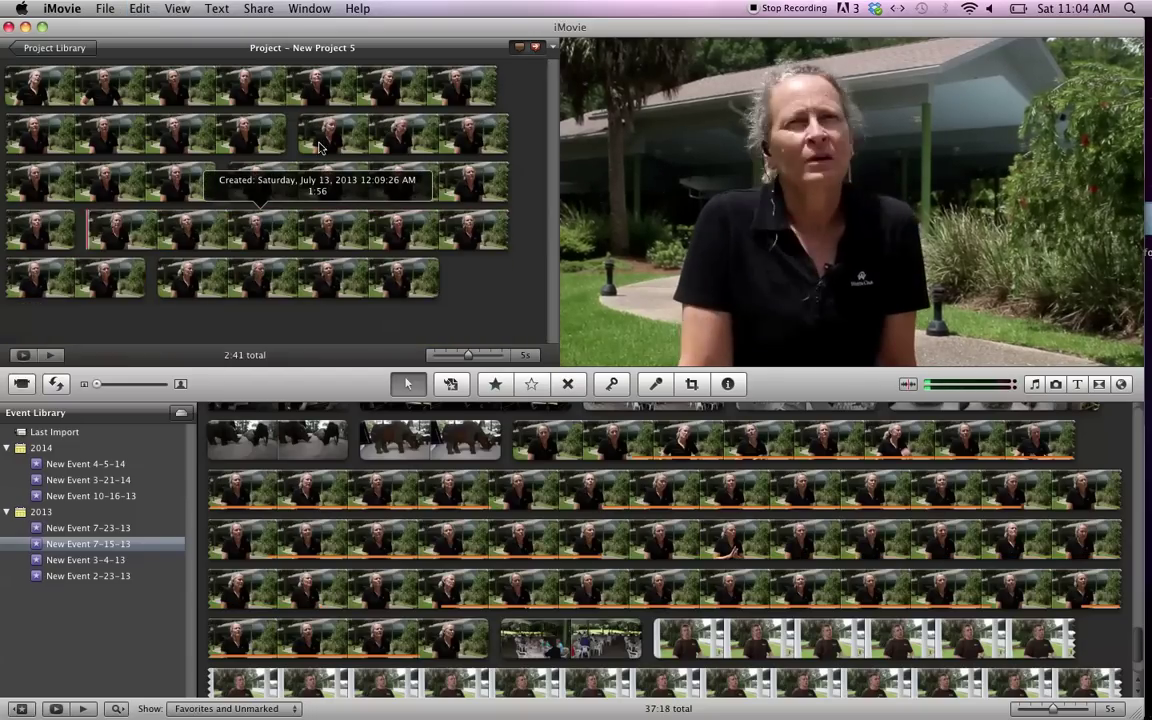
key("BackSpace")
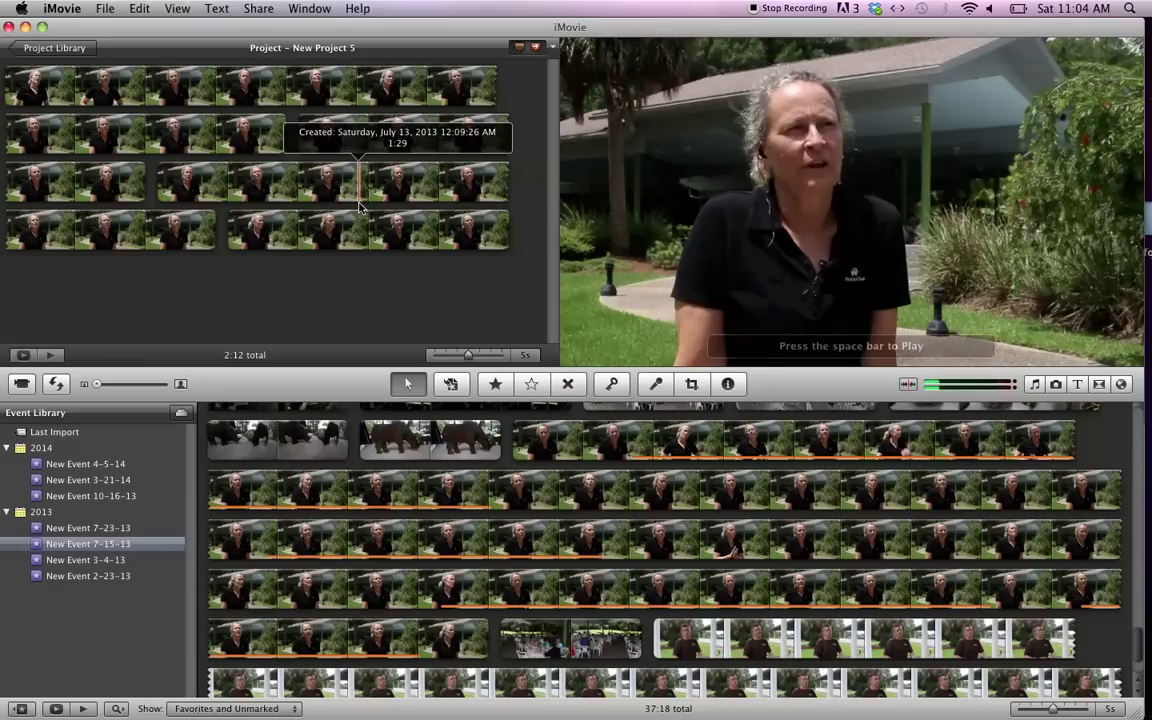
left_click(352, 202)
key("BackSpace")
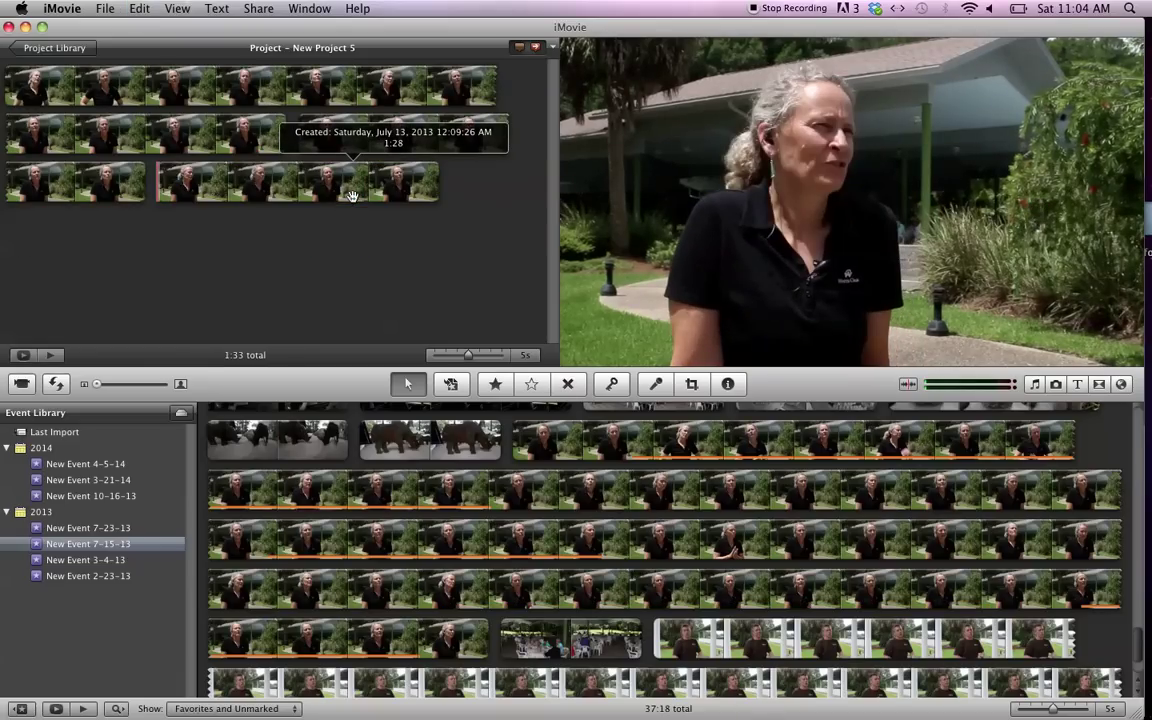
left_click(167, 187)
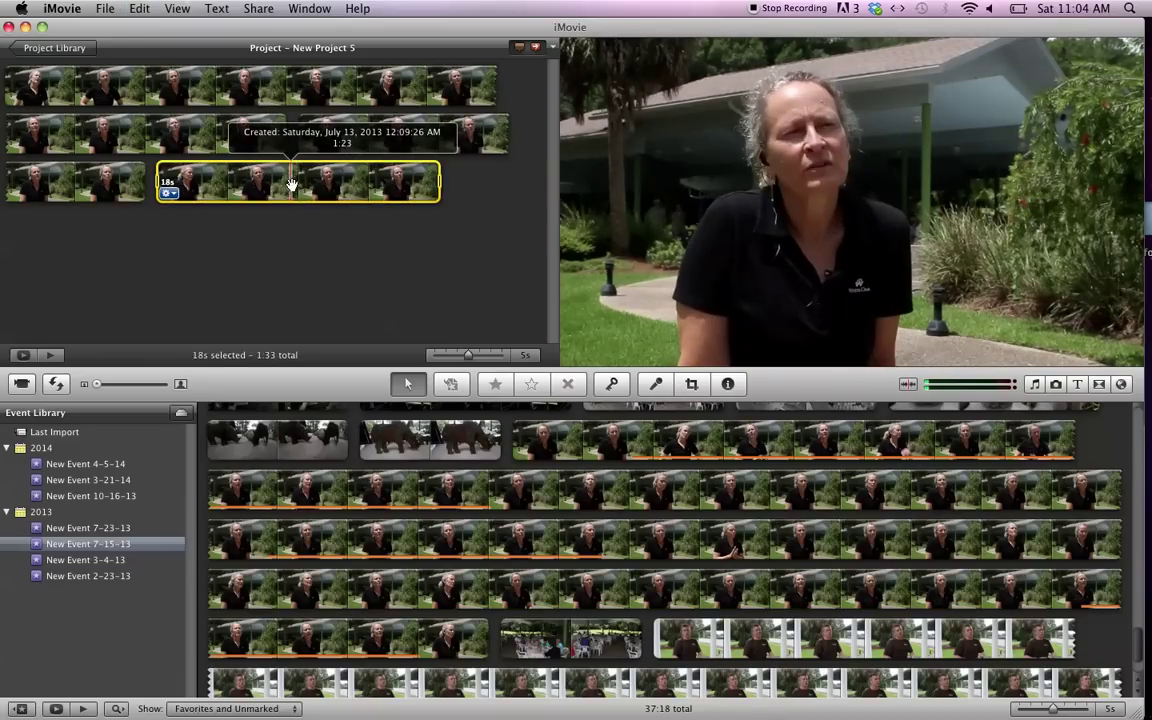
key("BackSpace")
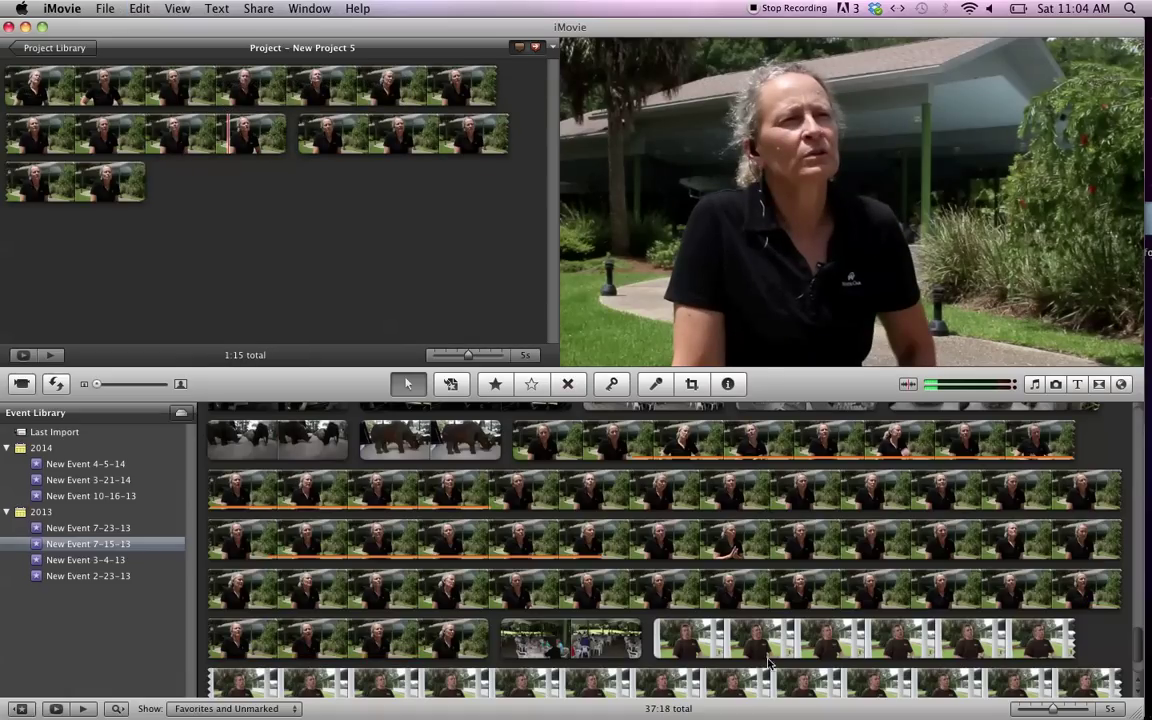
Add the entire 1:50 interview clip of the man in the brown shirt to the end of New Project 5.
scroll(757, 590, "down", 3)
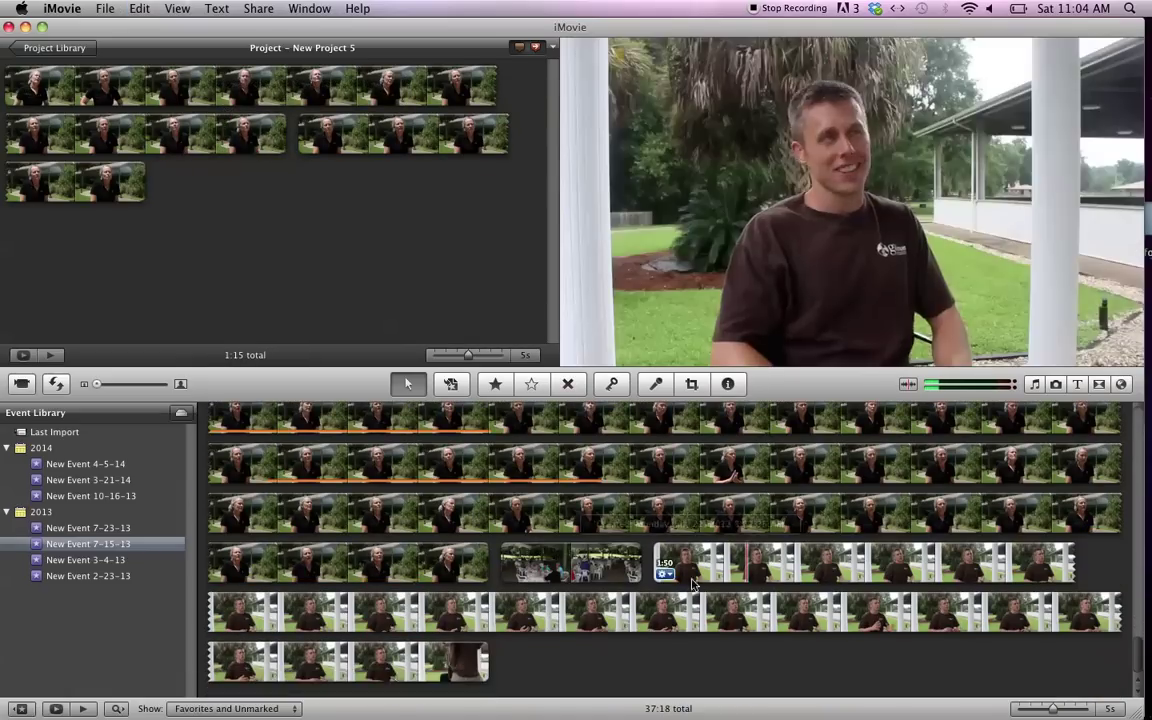
left_click(755, 561)
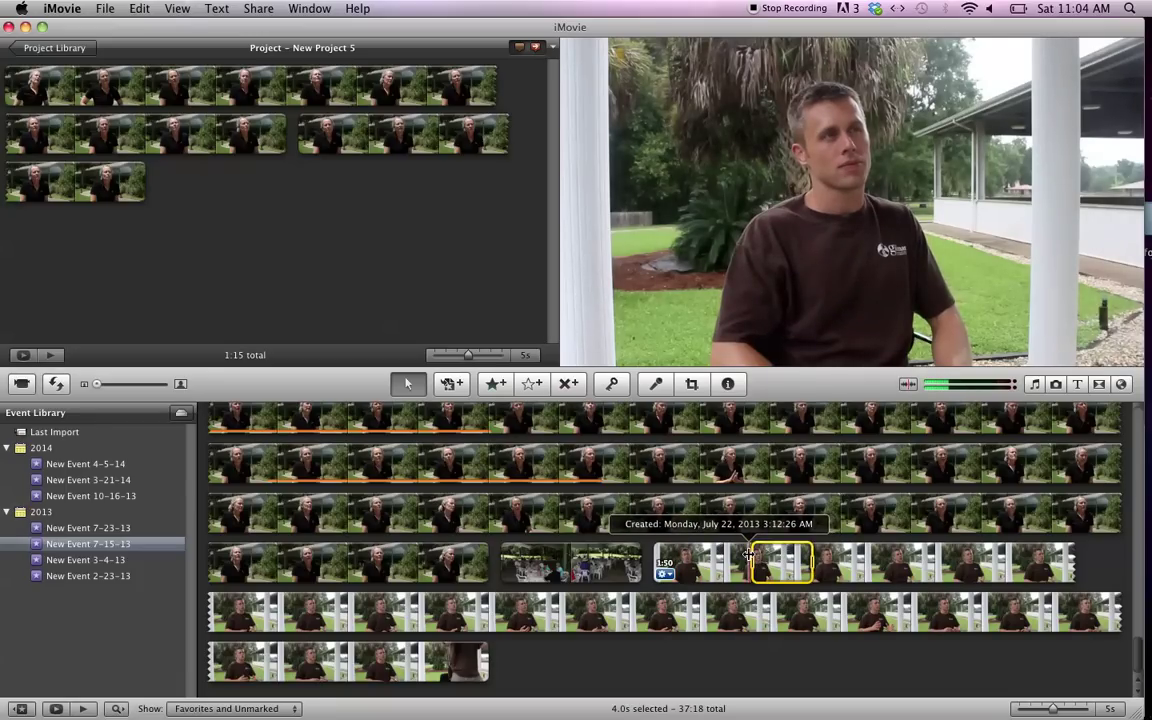
left_click(756, 551, "alt")
left_click_drag(757, 551, 250, 220)
Cut the first 4.6 seconds of the man's interview and a 5.3-second section around 2:38 in the project.
left_click_drag(160, 175, 228, 181)
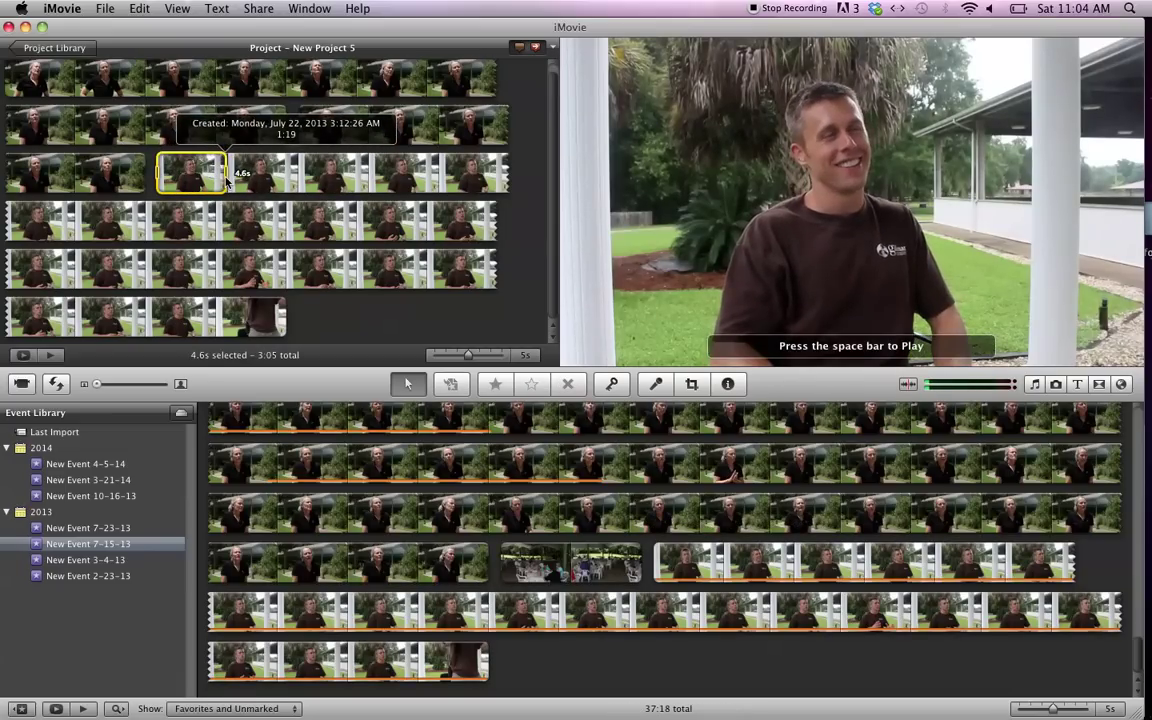
key("super+c")
key("Delete")
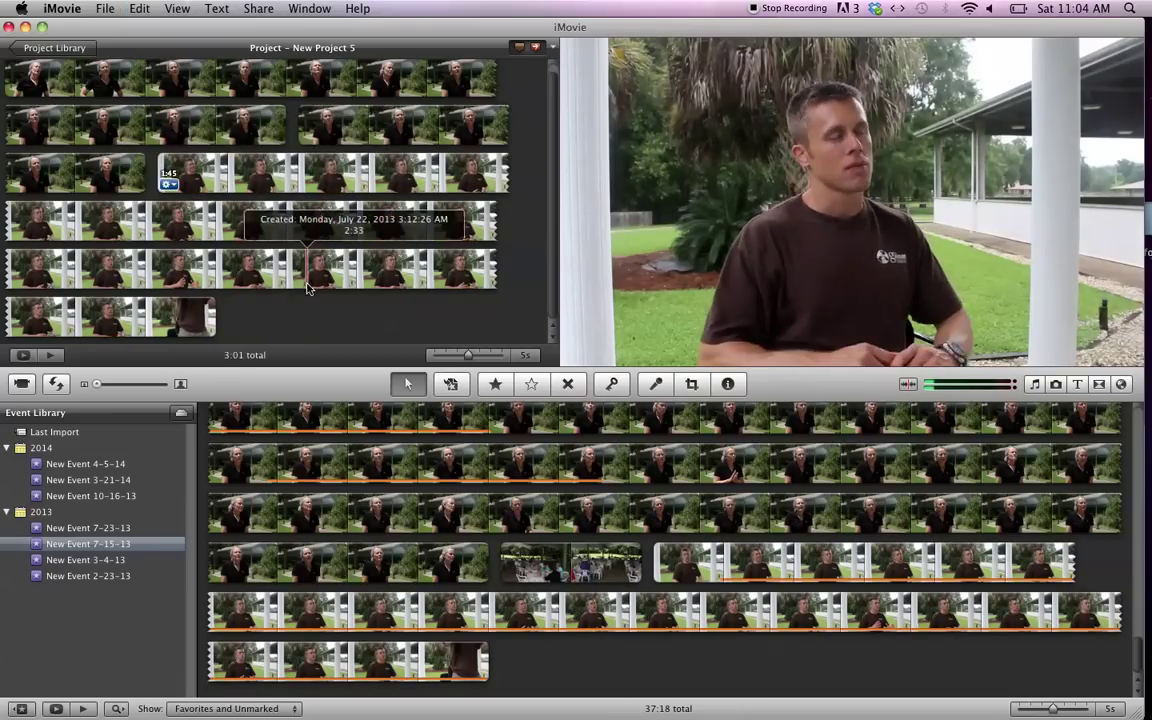
left_click_drag(325, 270, 405, 280)
key("super+c")
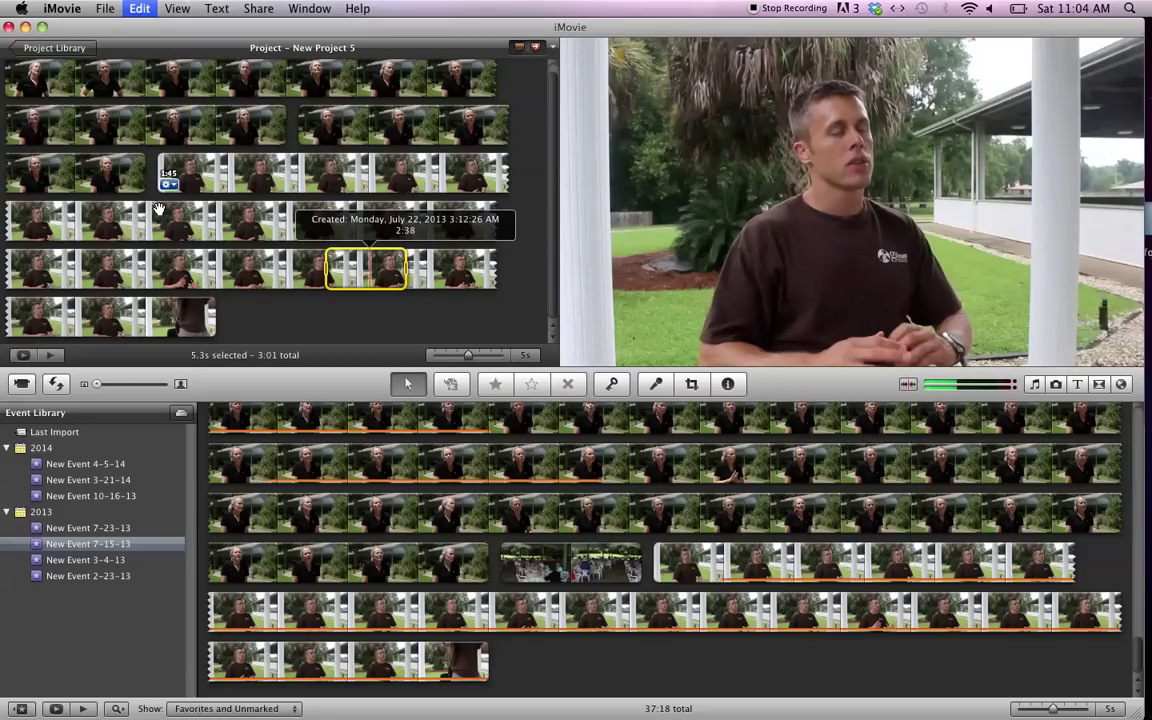
key("Delete")
Cut a 6.8-second section ending at about 1:59 and the final 3.1 seconds with the empty chair from the man's interview.
left_click_drag(180, 222, 274, 228)
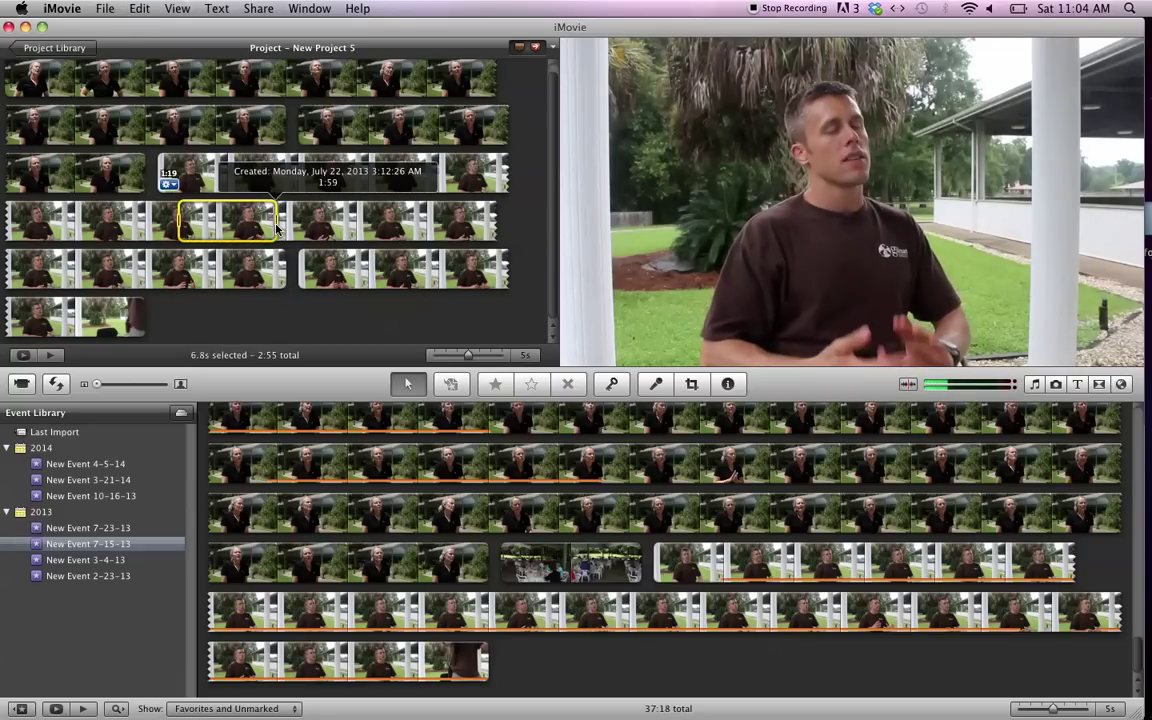
key("super+c")
key("Delete")
left_click_drag(92, 318, 173, 318)
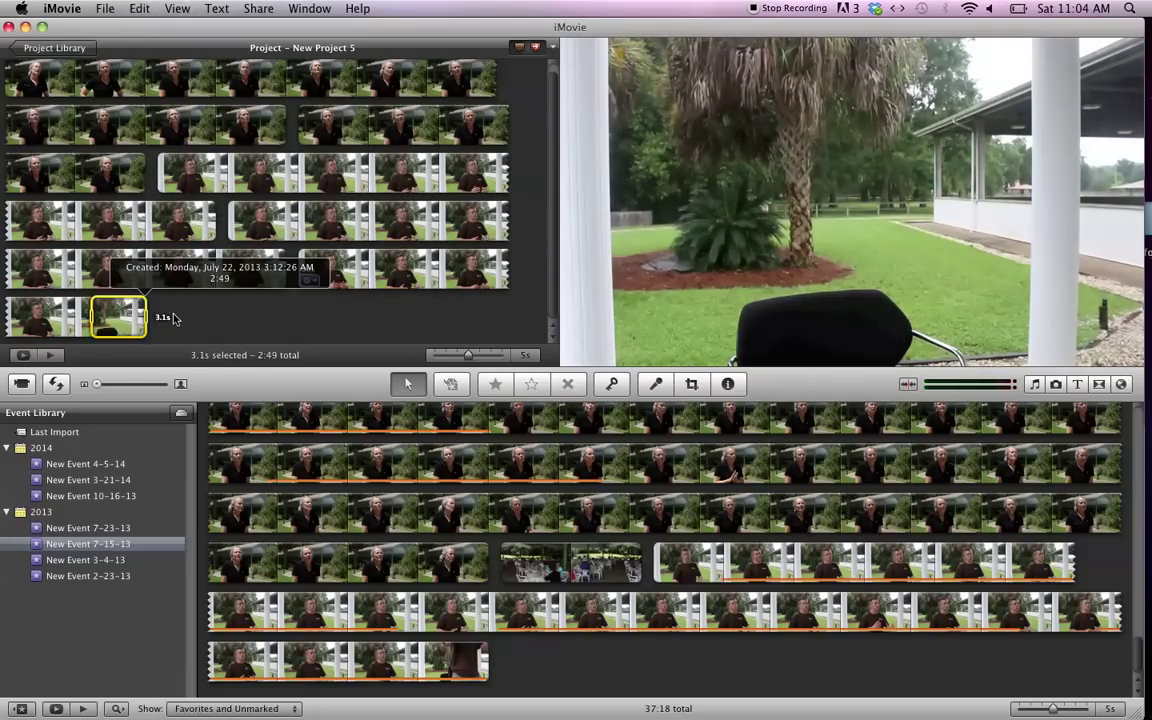
key("Delete")
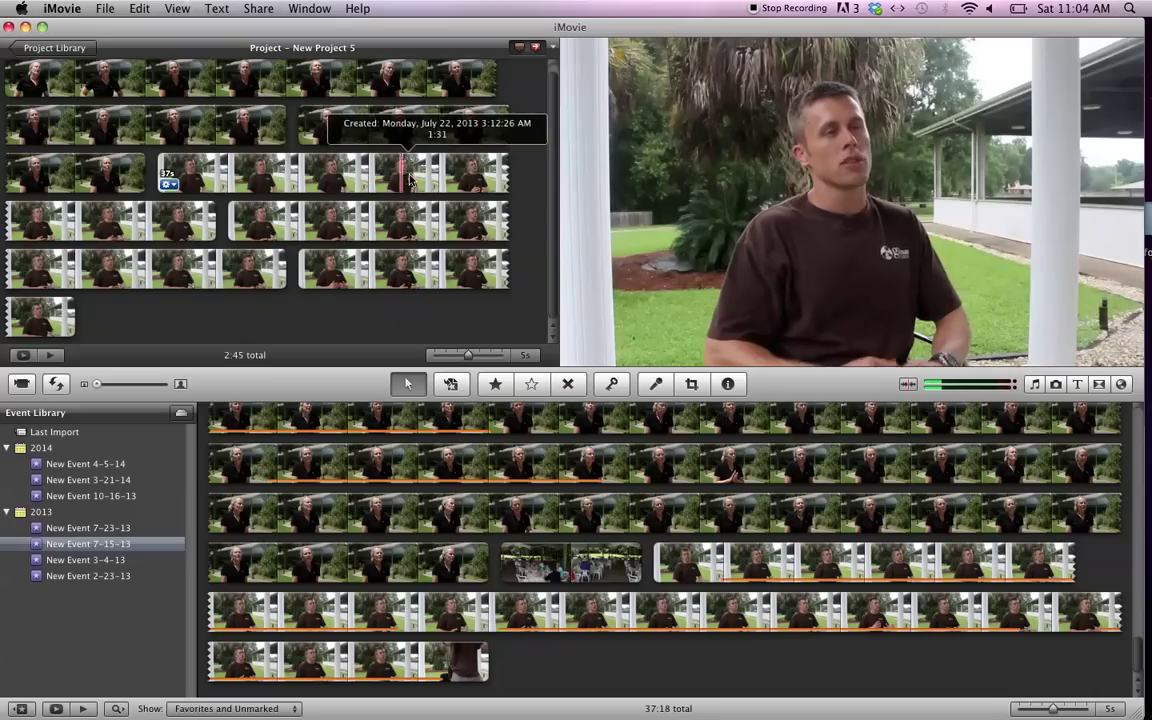
Cut 5.5 seconds ending at 1:37, 5.4 seconds ending at 2:02, and the 5 seconds before the last clip from the man's interview.
left_click_drag(410, 175, 495, 182)
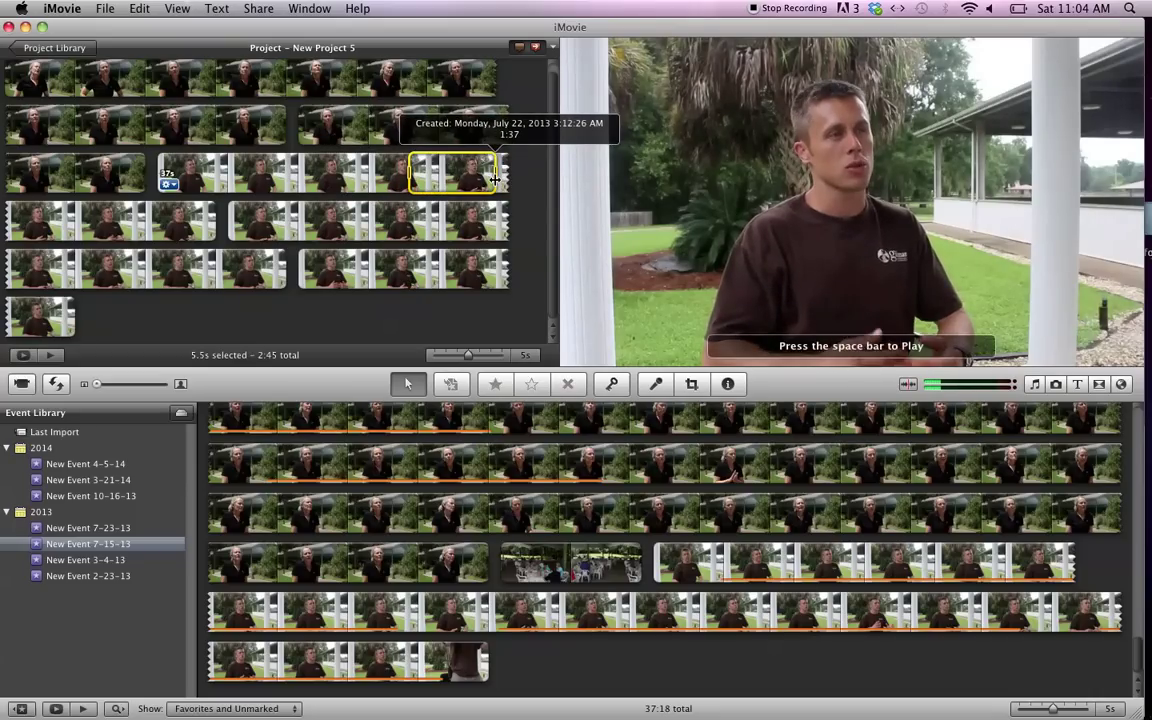
key("Delete")
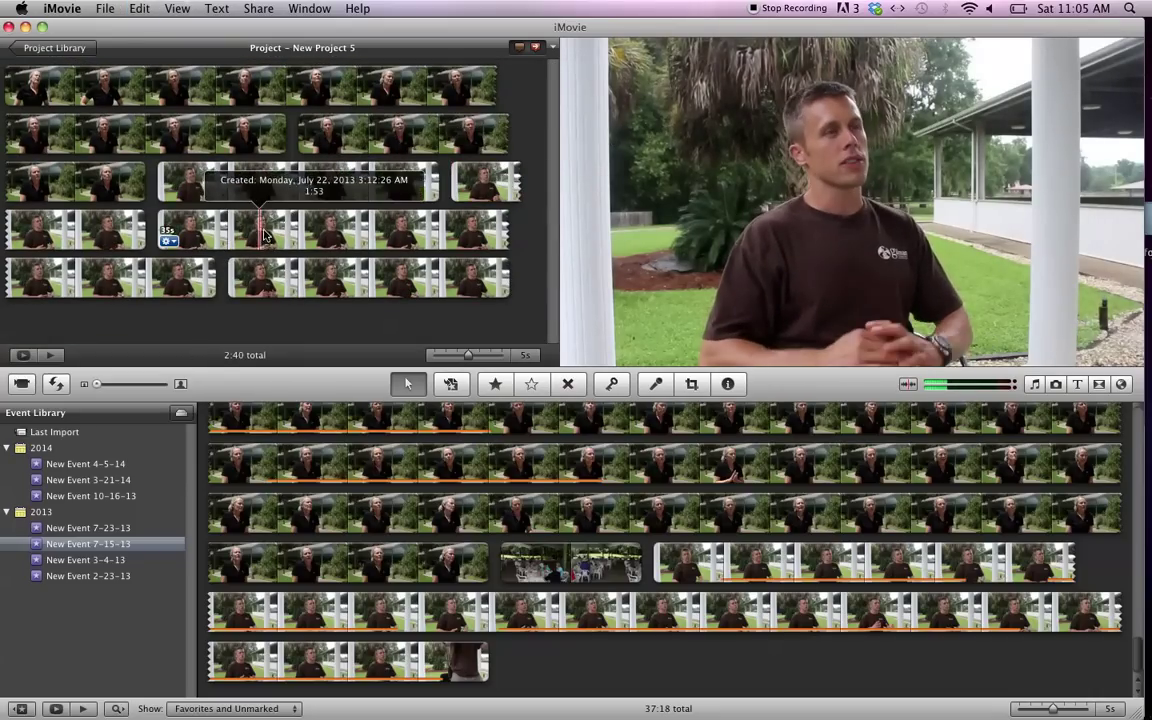
left_click_drag(320, 240, 409, 240)
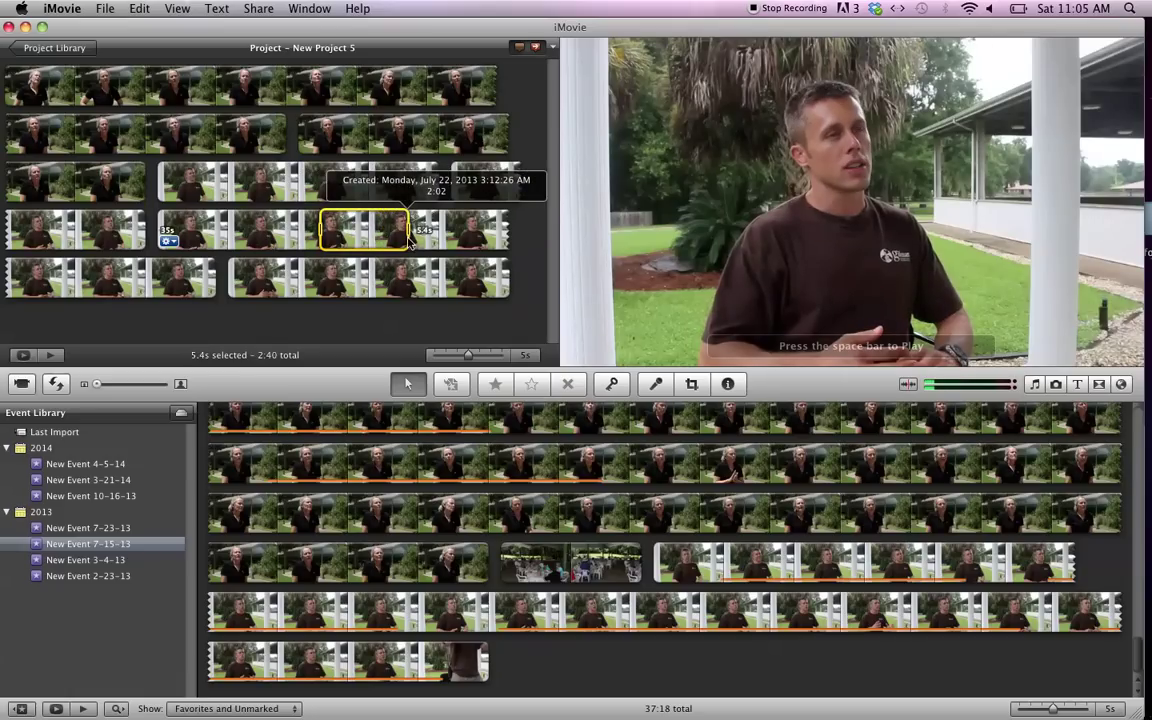
key("Delete")
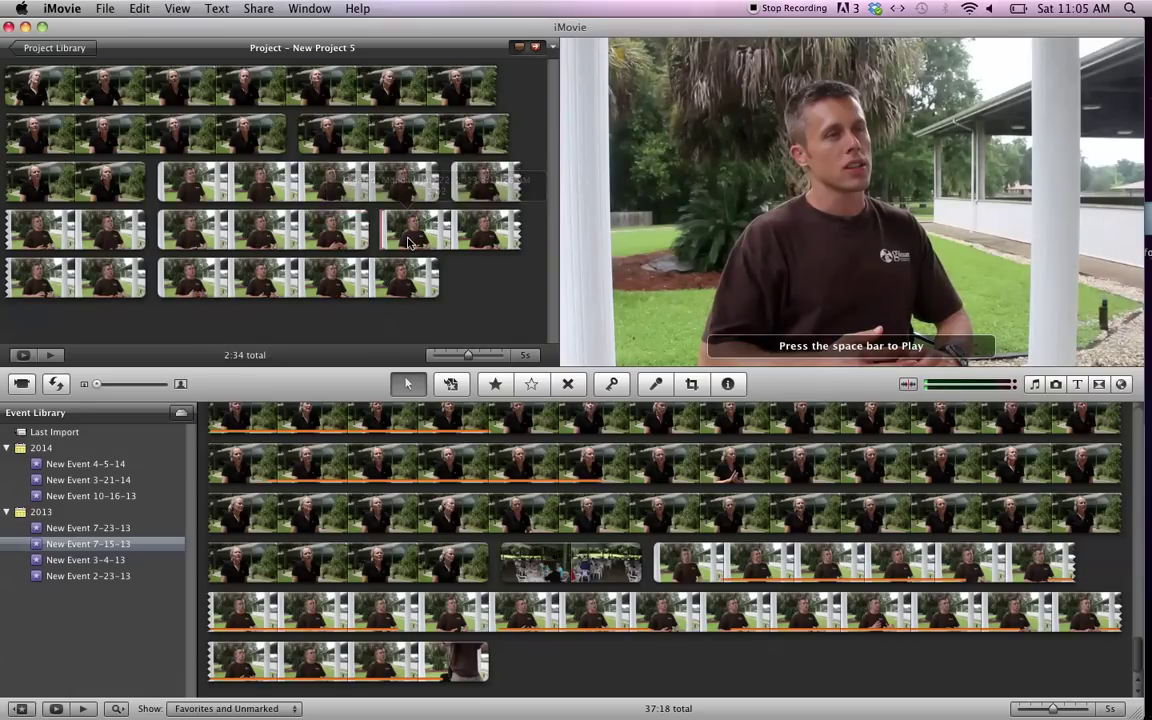
left_click_drag(74, 282, 148, 282)
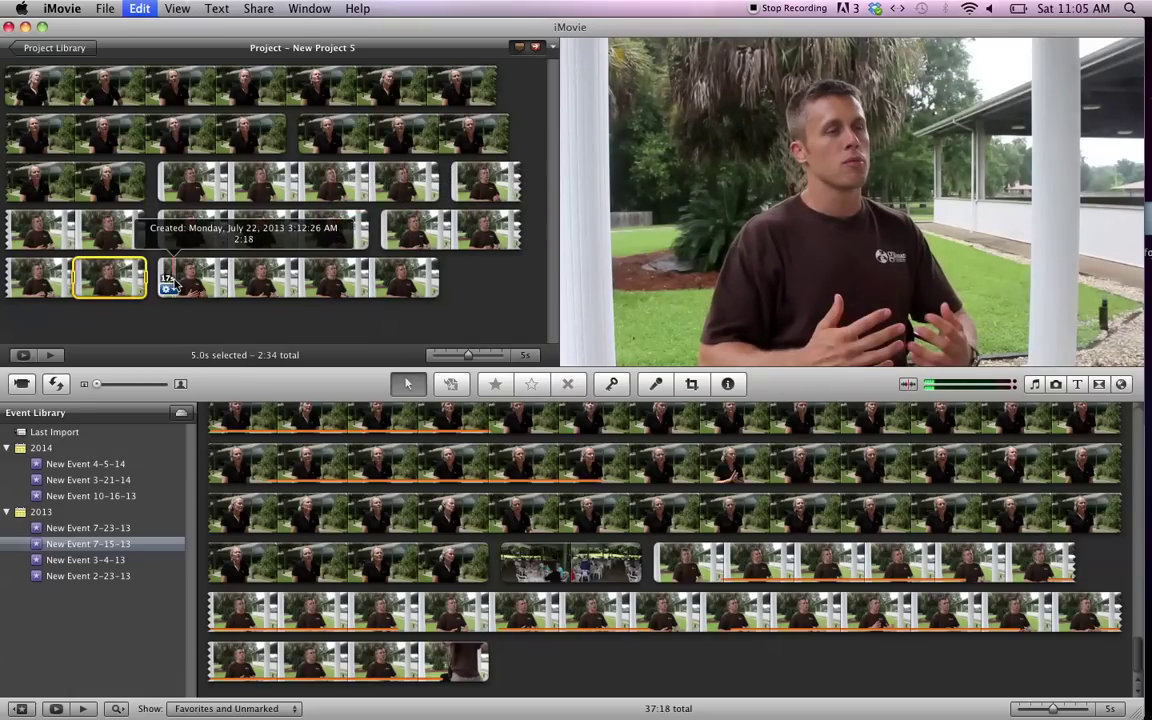
key("Delete")
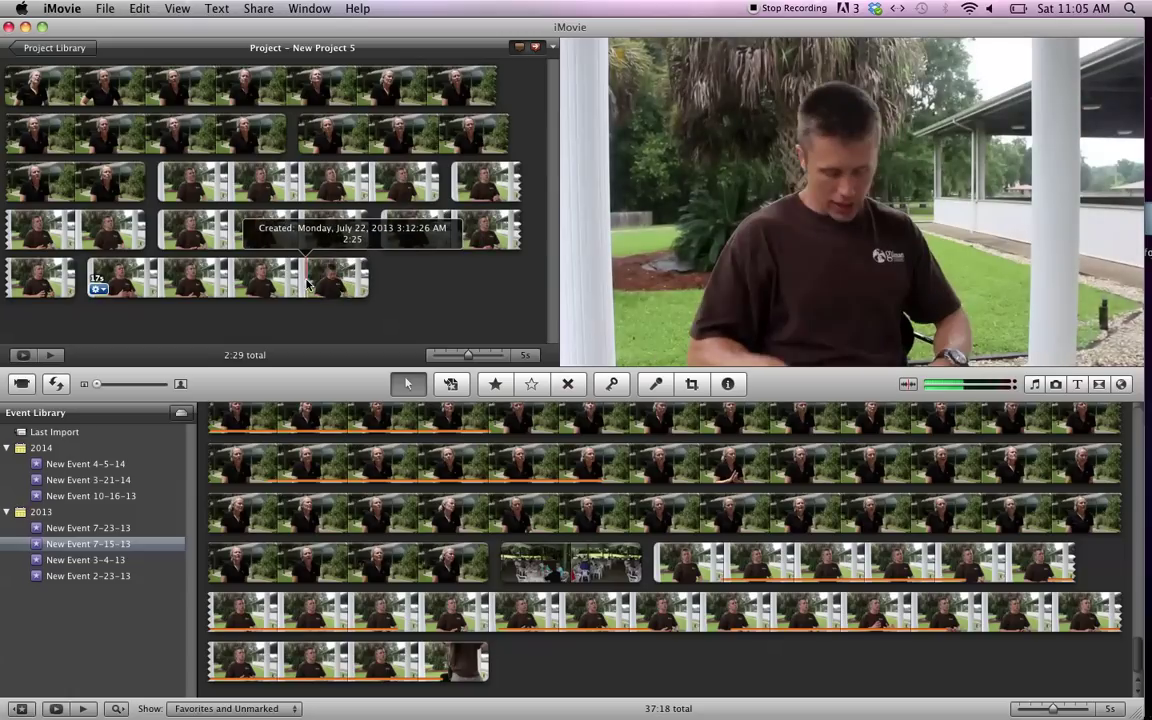
Delete the project's last 17-second clip and trim about 5 seconds off the end of the man's third clip.
left_click(308, 280)
key("Delete")
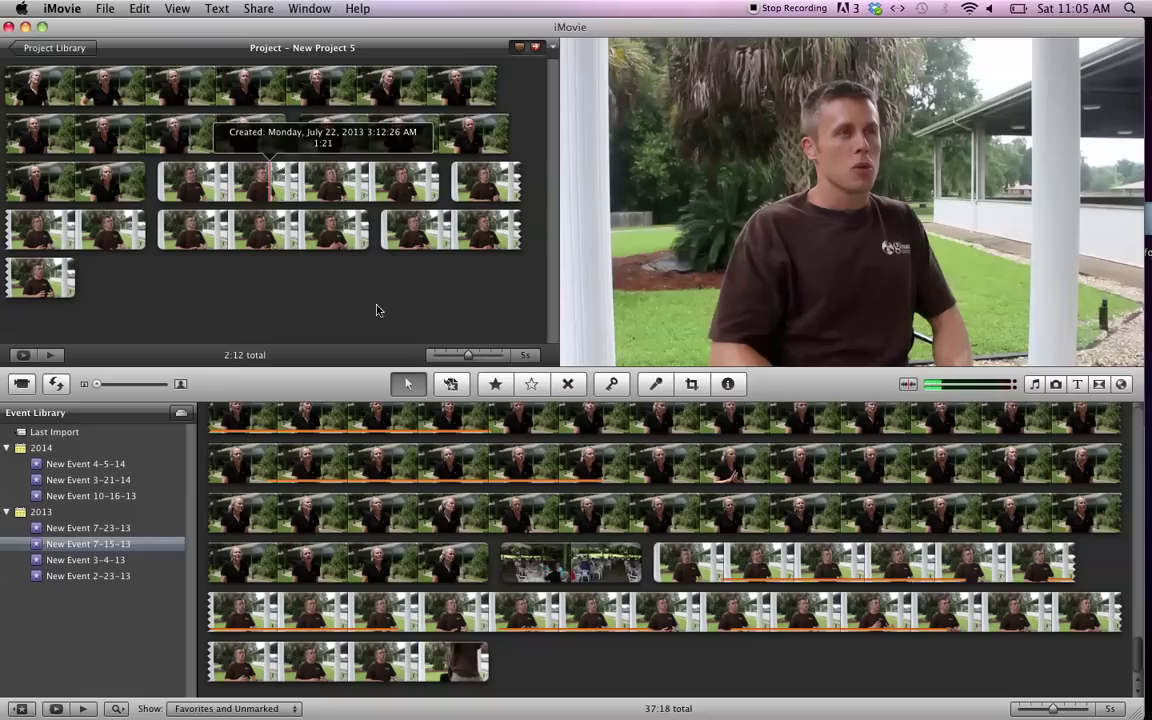
left_click_drag(272, 230, 376, 246)
key("Delete")
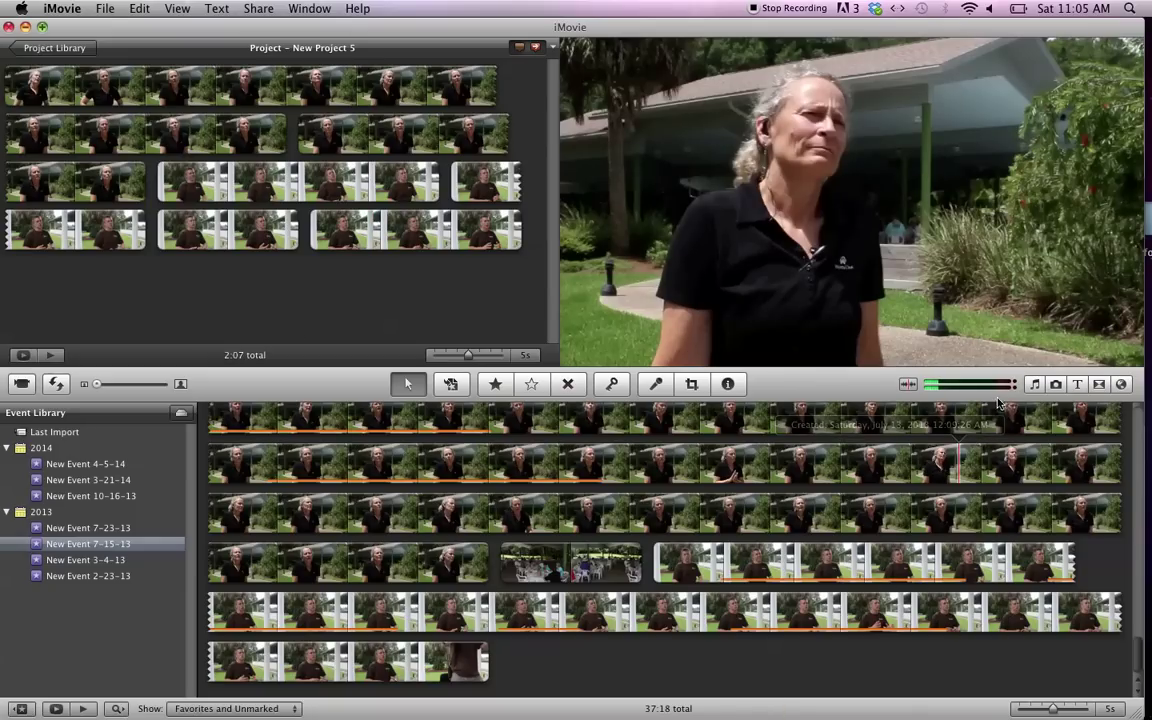
Try a Swap transition between the woman's and man's interviews and a Mosaic transition between the man's second and third clips.
left_click(1076, 385)
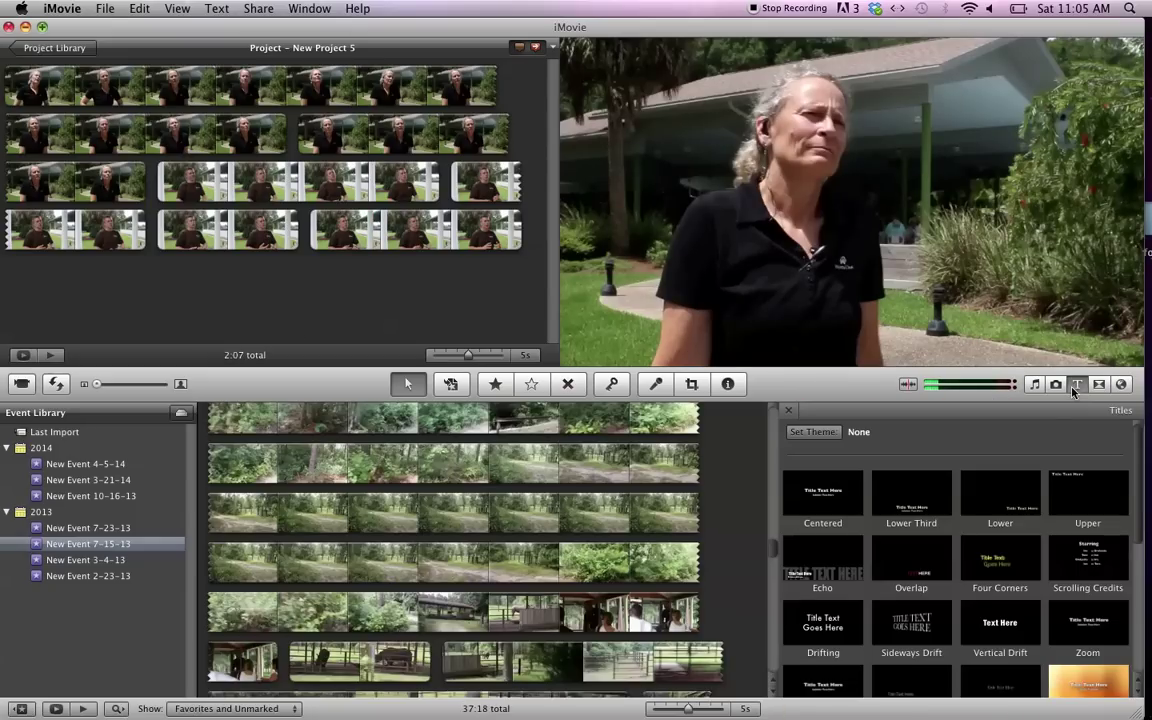
left_click(1097, 386)
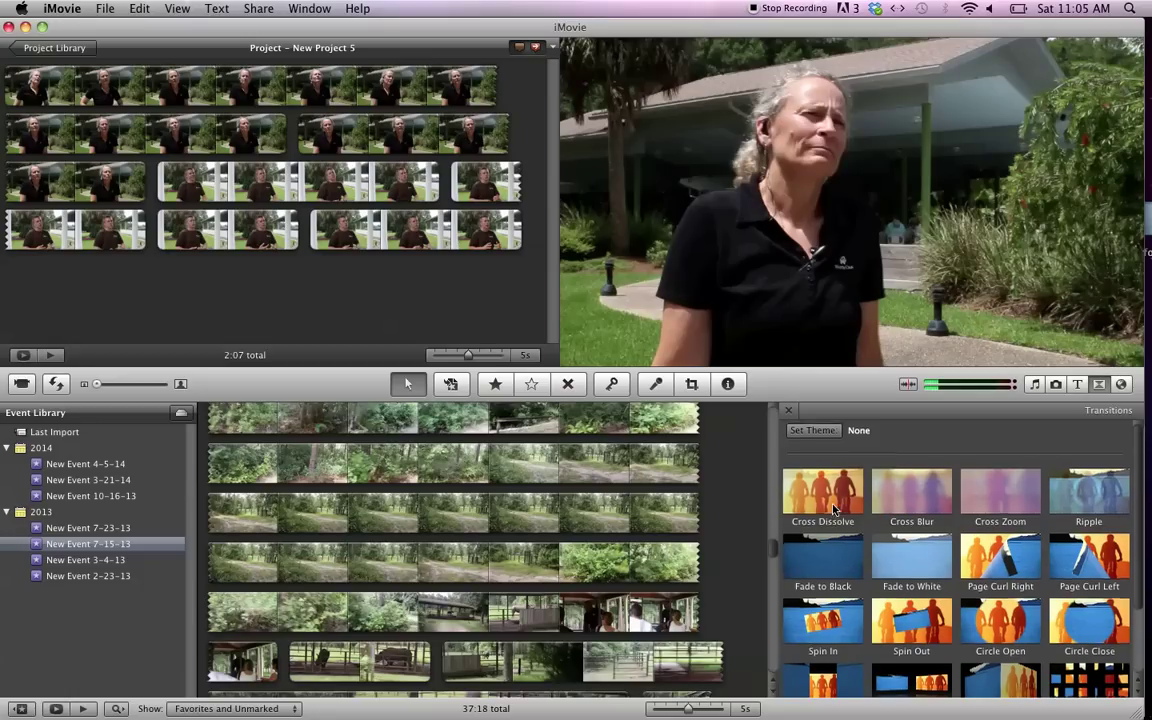
scroll(838, 578, "down", 2)
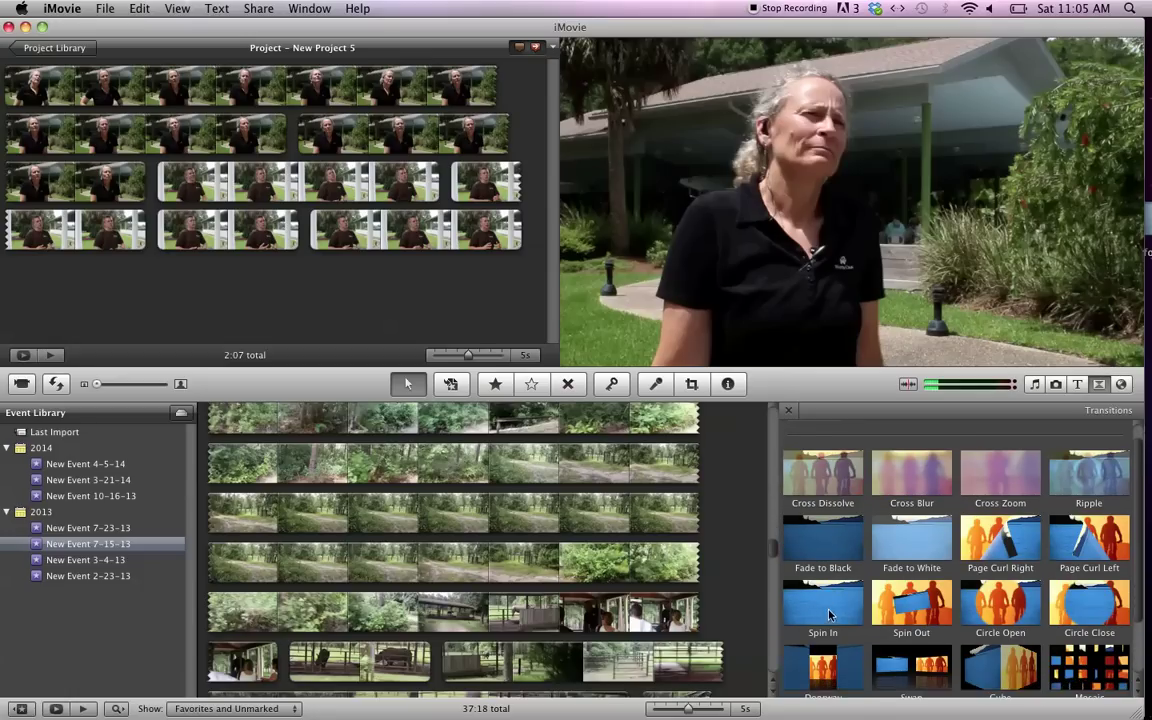
left_click_drag(930, 660, 160, 188)
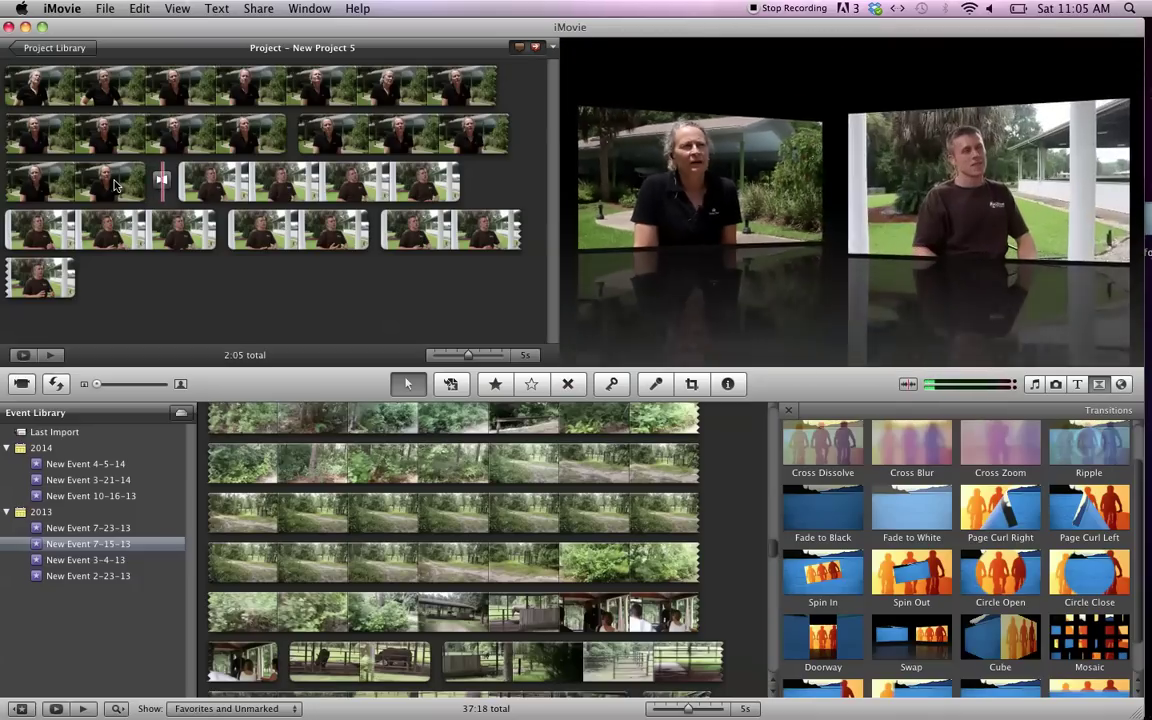
key("space")
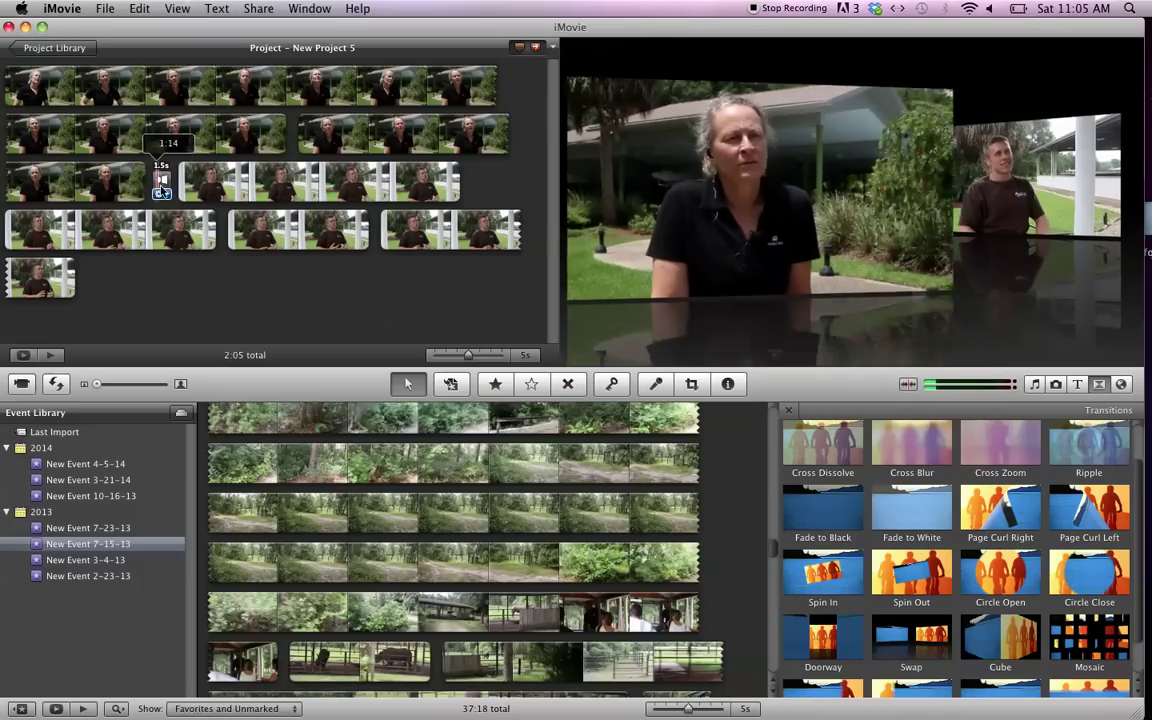
mouse_move(1100, 640)
left_mouse_down()
mouse_move(695, 480)
mouse_move(190, 200)
mouse_move(230, 232)
left_mouse_up()
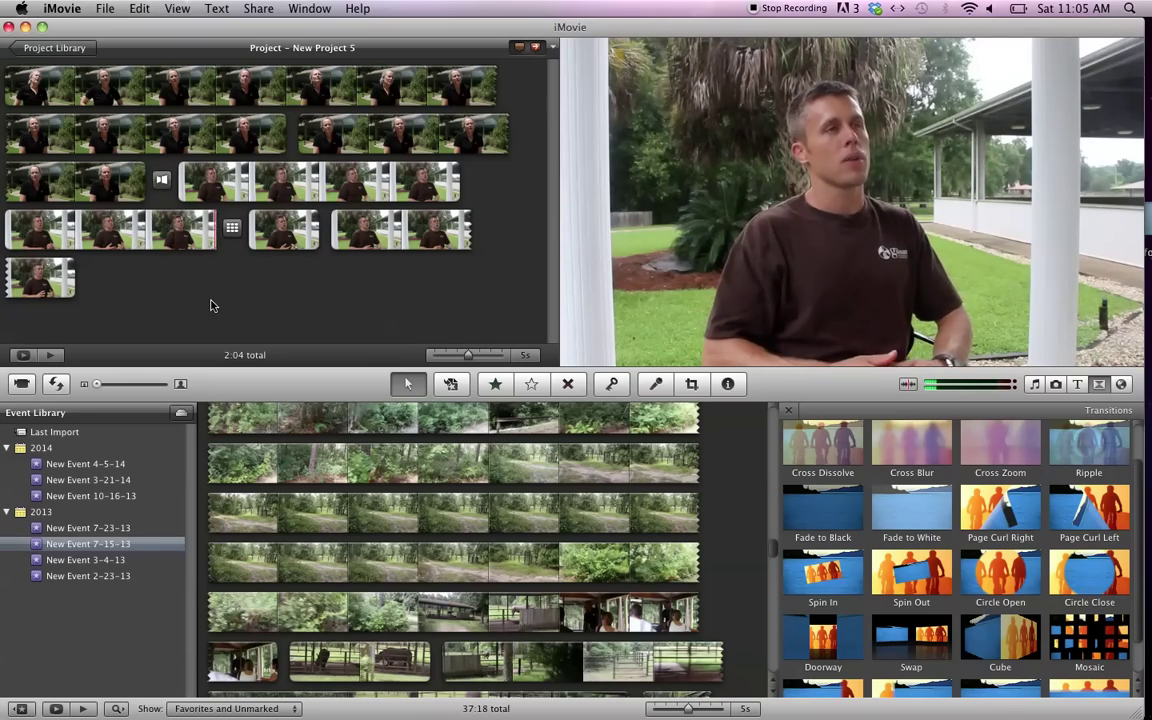
Delete the Mosaic and Swap transitions from the project.
left_click(233, 229)
key("Delete")
left_click(161, 179)
key("Delete")
Add a Cross Dissolve at the project's start and a Fade to Black after the last clip, and preview the ending.
left_click_drag(812, 436, 8, 88)
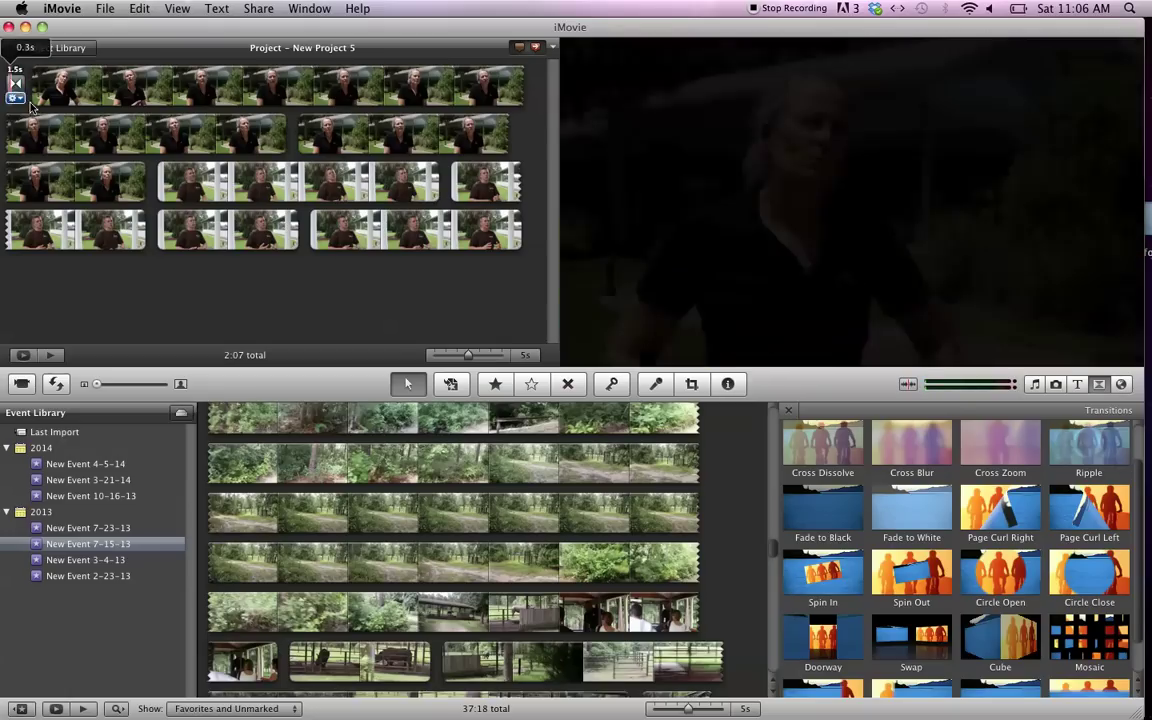
left_click_drag(823, 512, 539, 245)
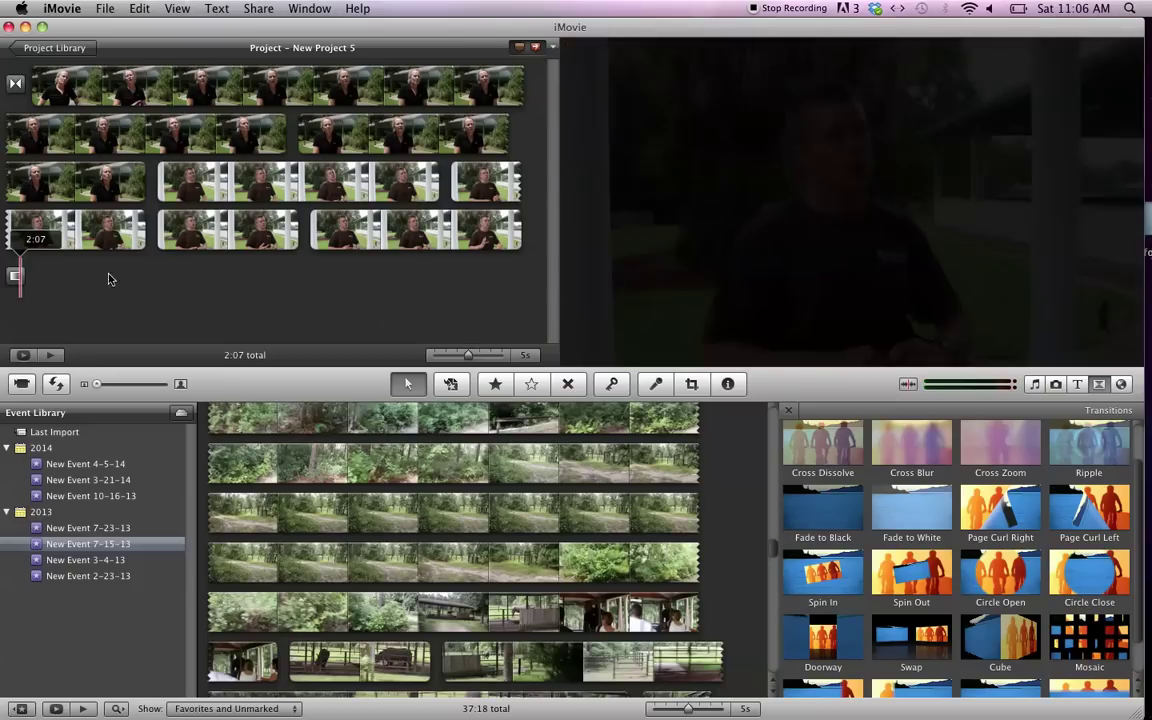
key("space")
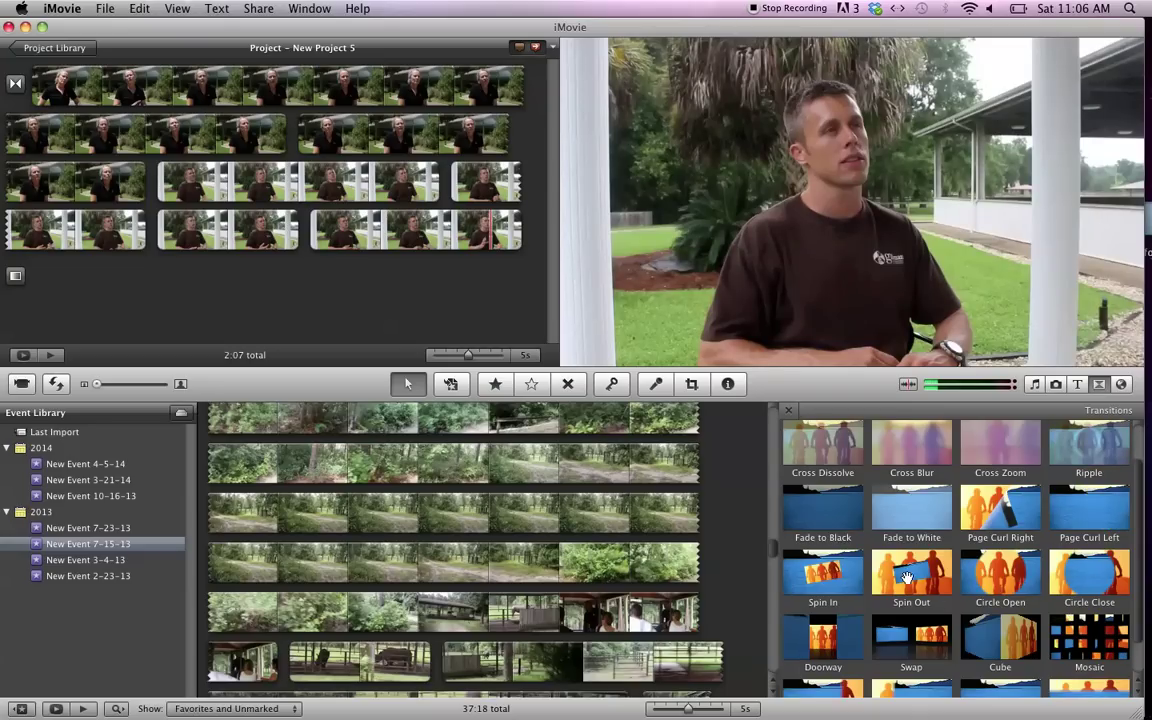
scroll(1004, 578, "down", 2)
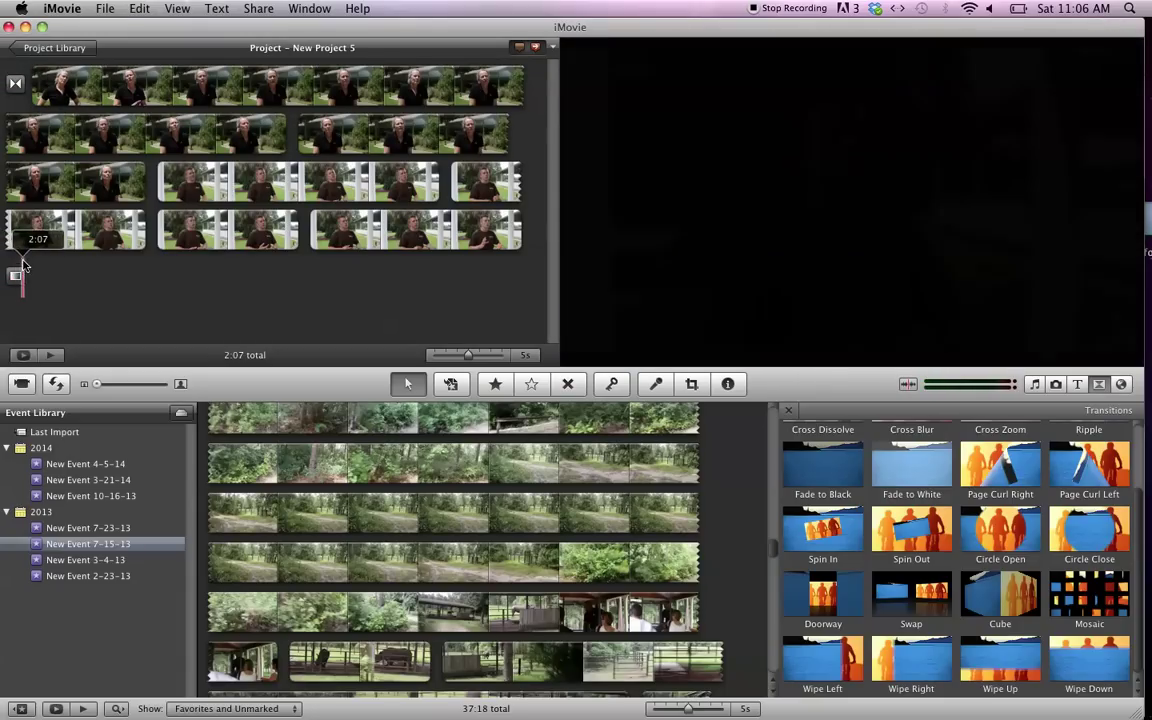
key("space")
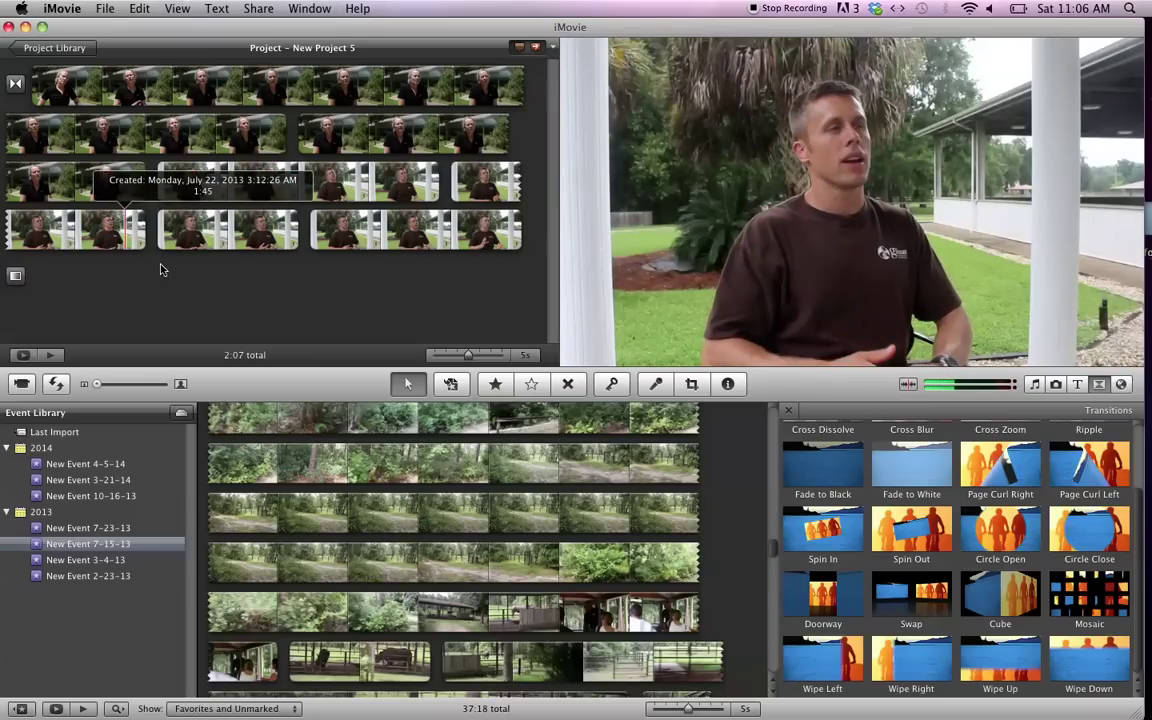
Browse the available title styles.
left_click(1077, 386)
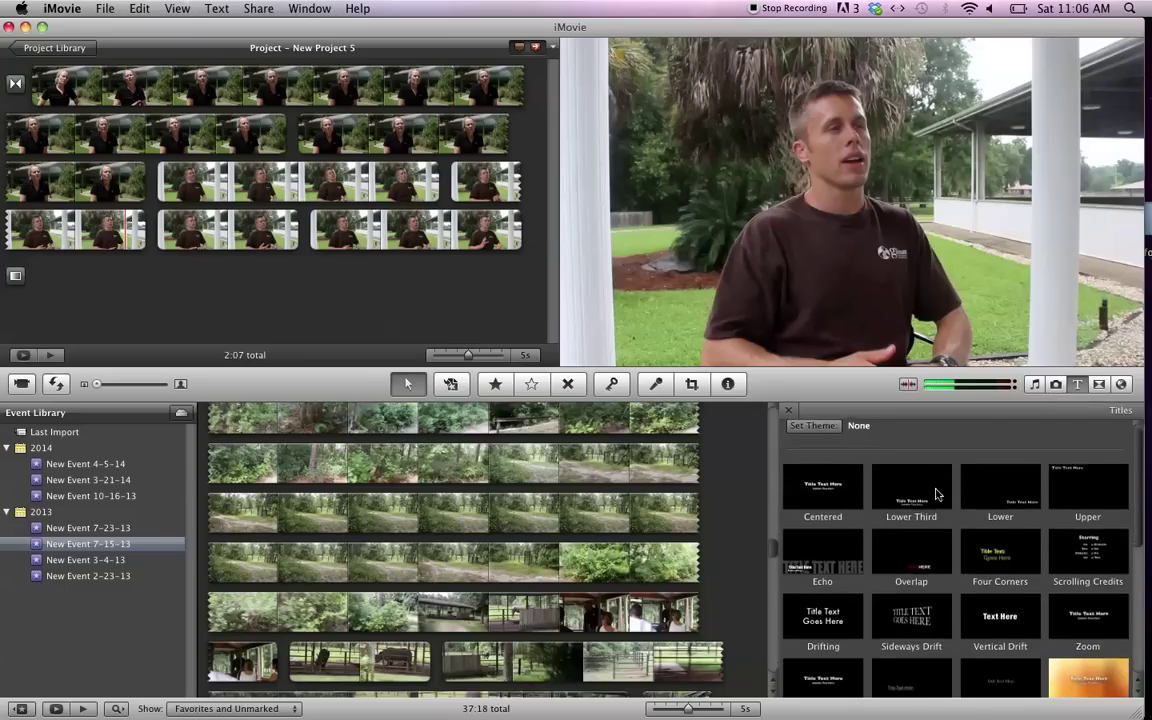
scroll(937, 494, "down", 5)
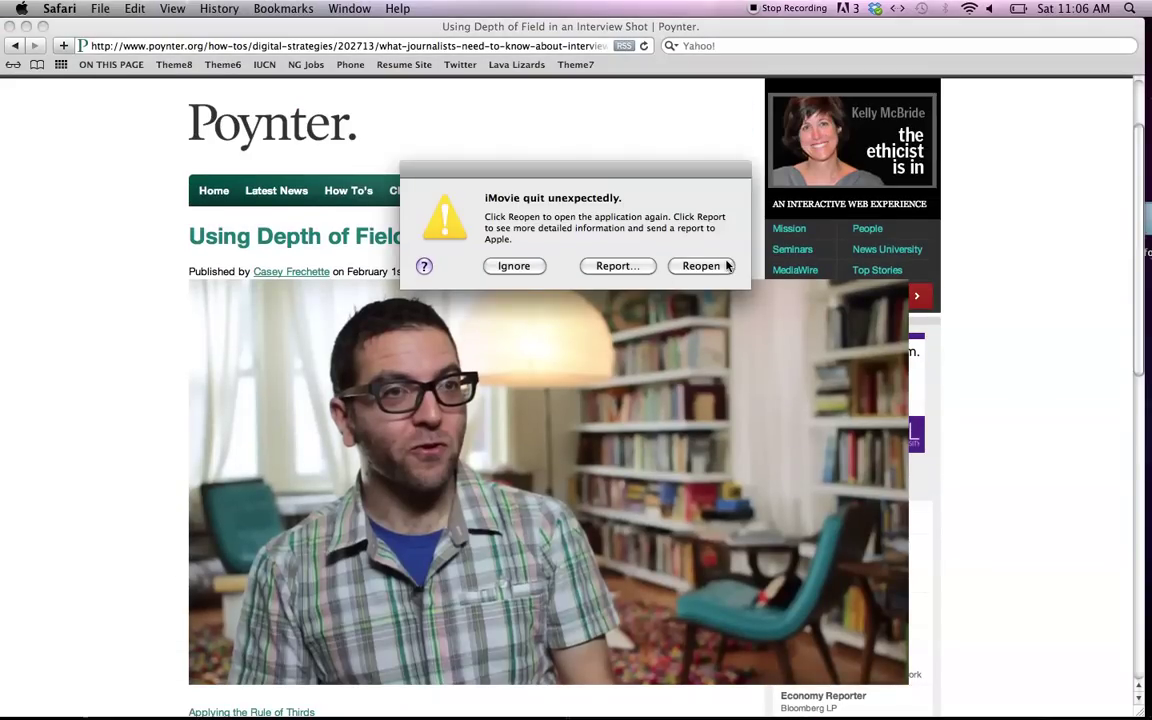
Reopen iMovie, fit its window to the screen, and show the footage of New Event 7-15-13.
left_click(727, 266)
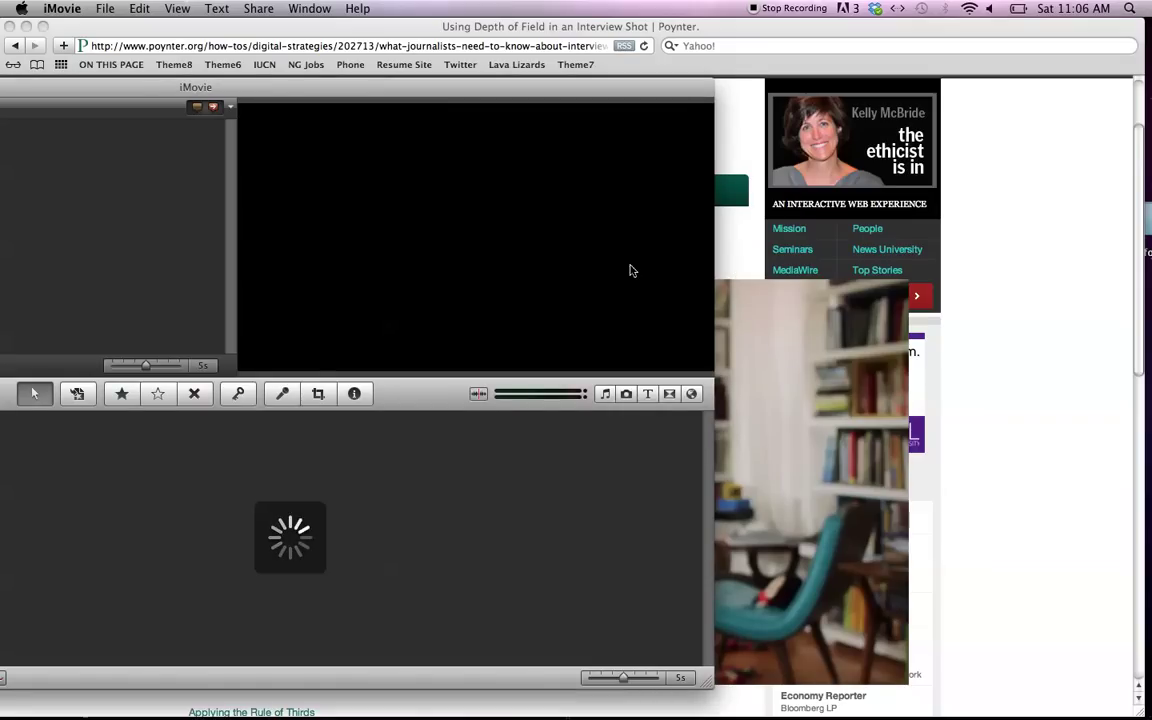
left_click_drag(229, 87, 550, 27)
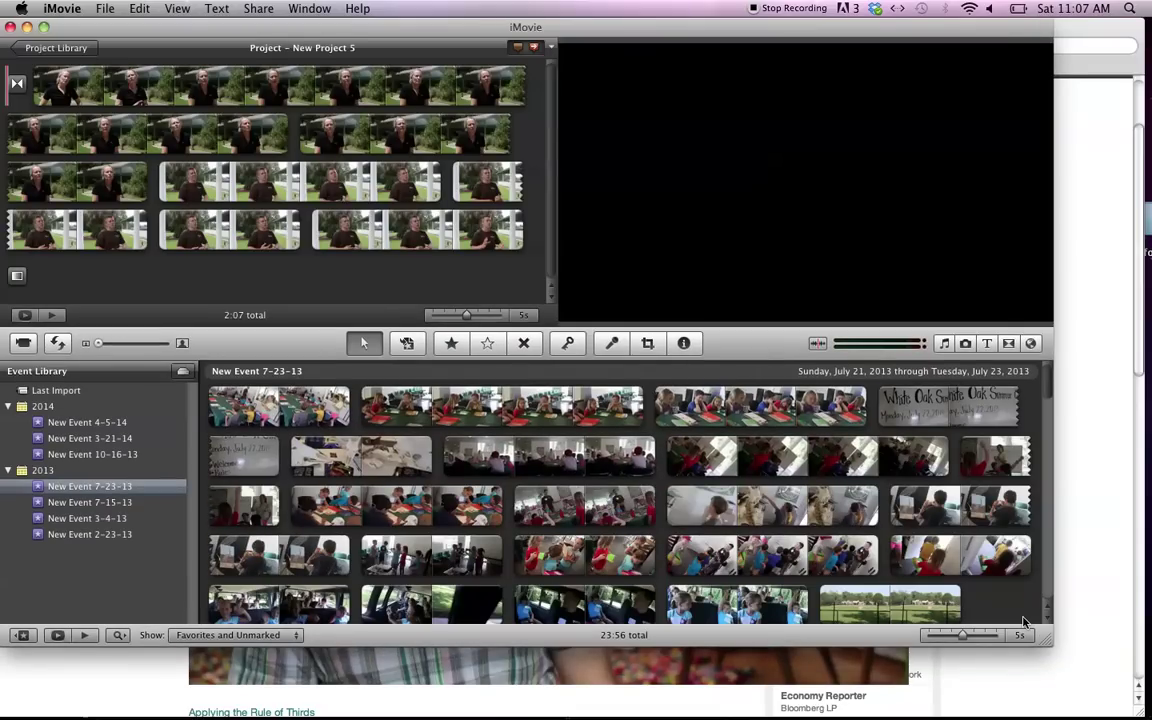
key("space")
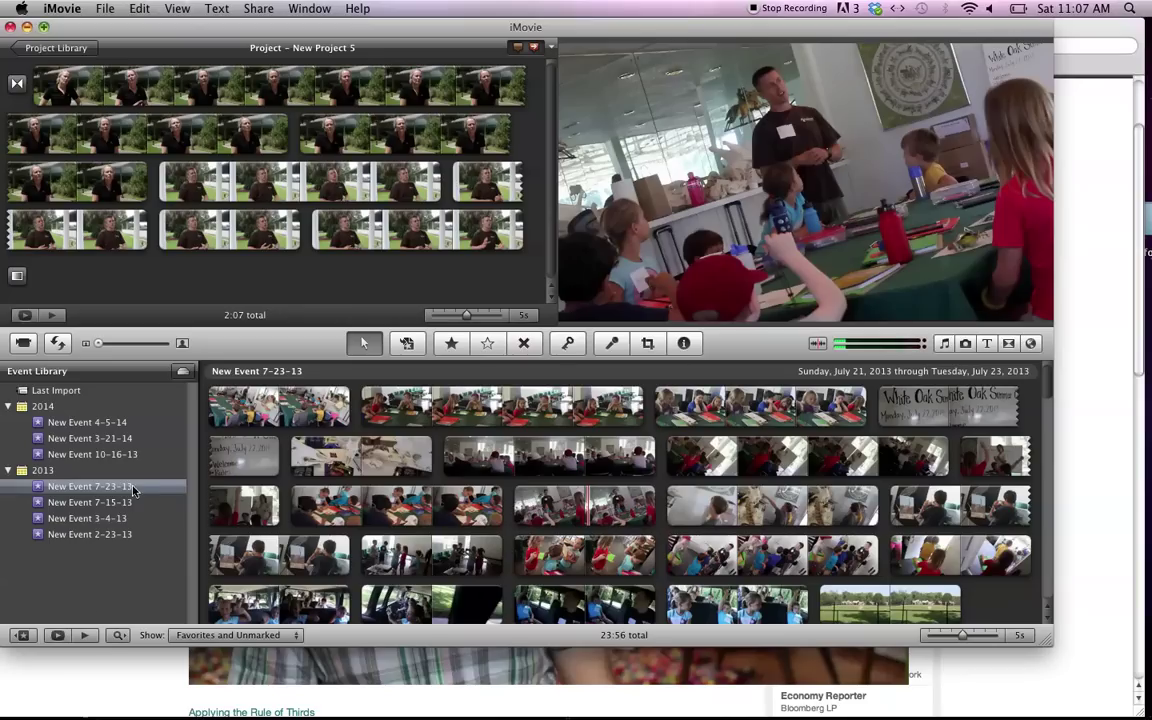
left_click(131, 503)
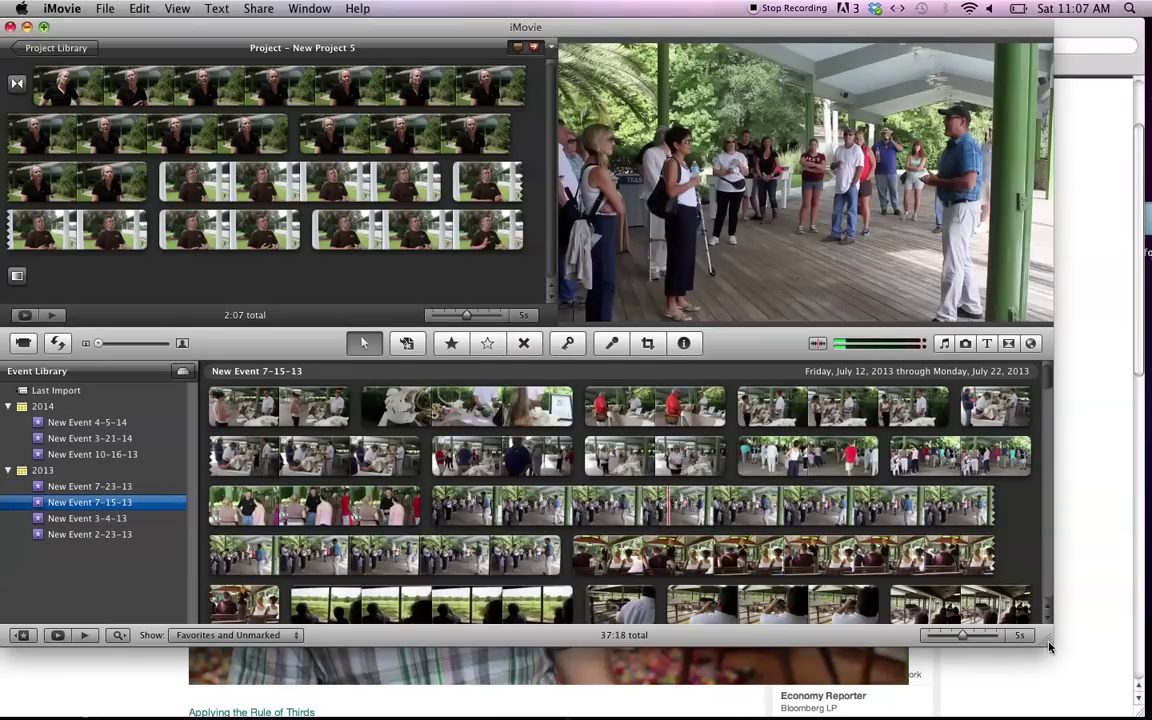
left_click_drag(1049, 646, 1137, 708)
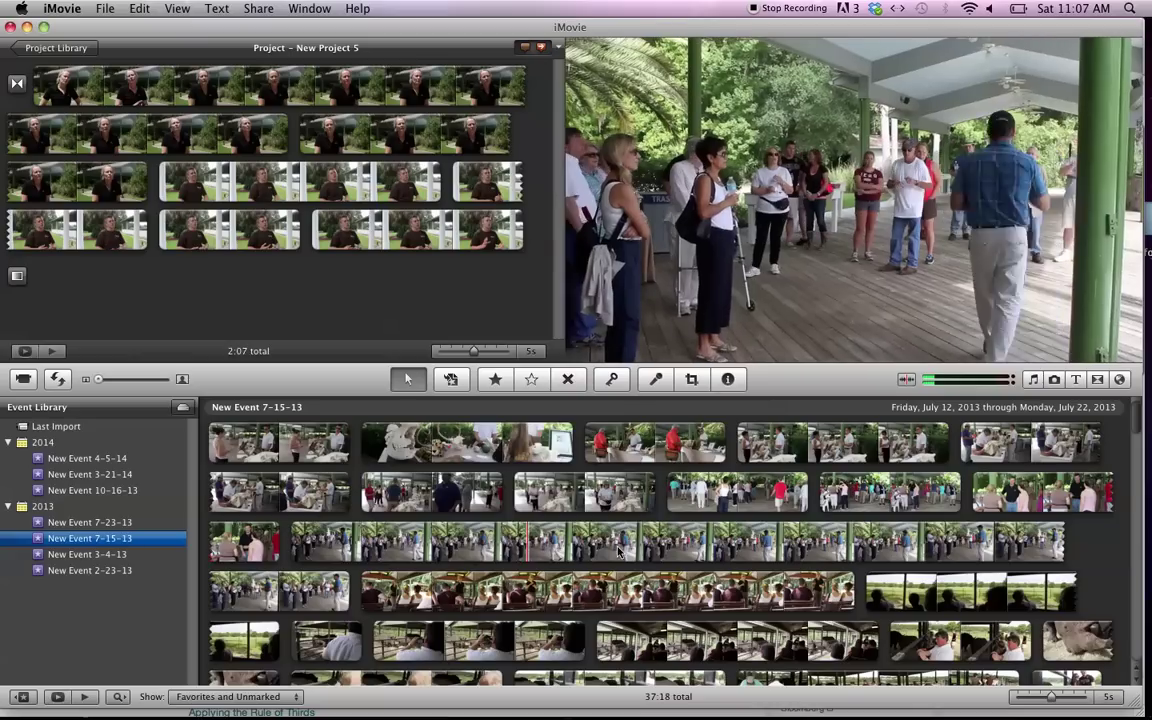
Dismiss the welcome window and add a 4-second Gradient - Black title over the start of the woman's first clip.
left_click(1076, 379)
scroll(969, 501, "down", 5)
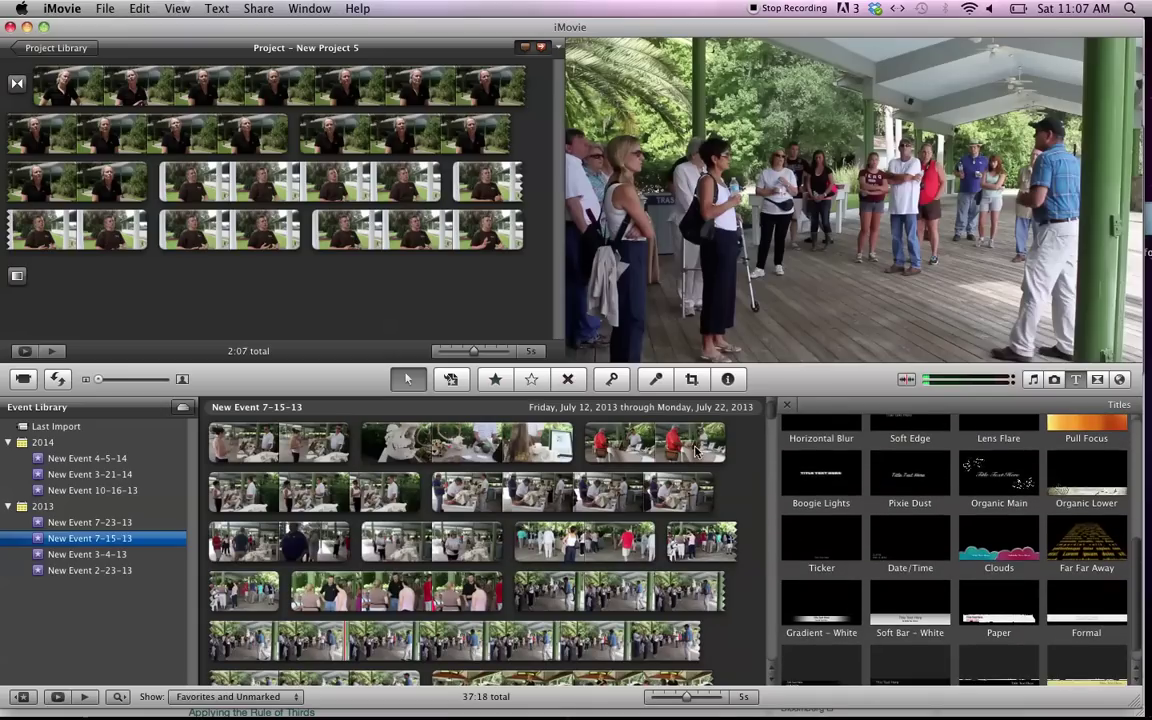
scroll(897, 517, "down", 1)
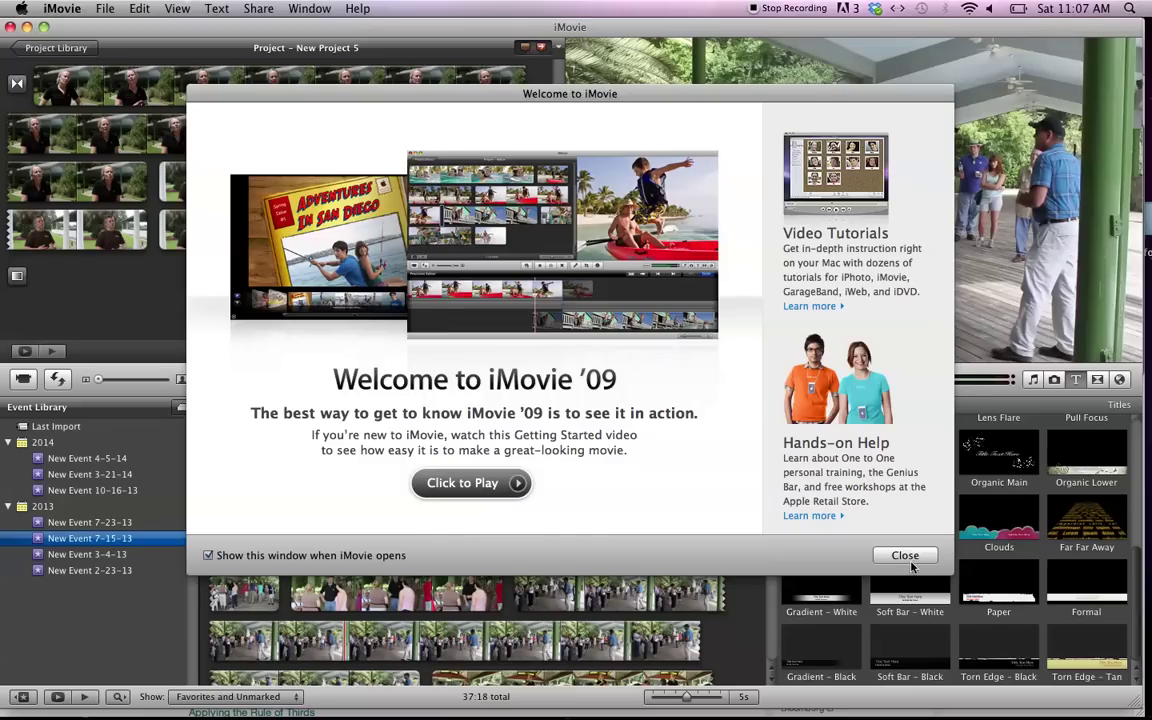
left_click(905, 555)
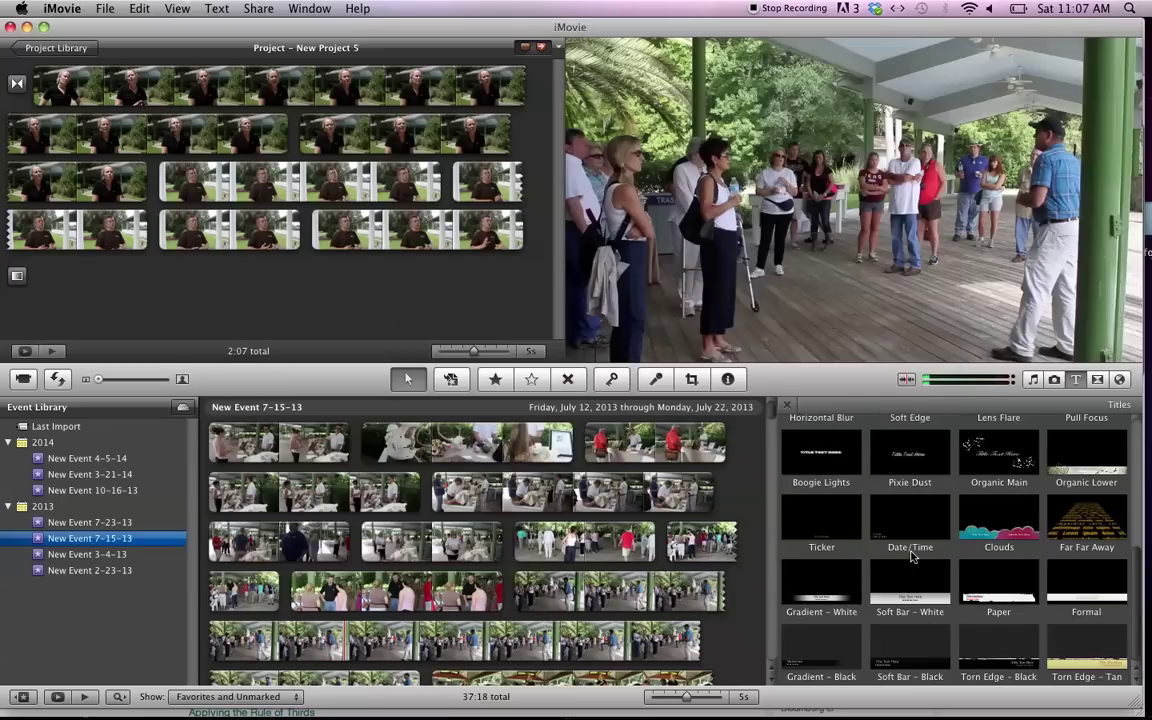
left_click_drag(830, 585, 70, 88)
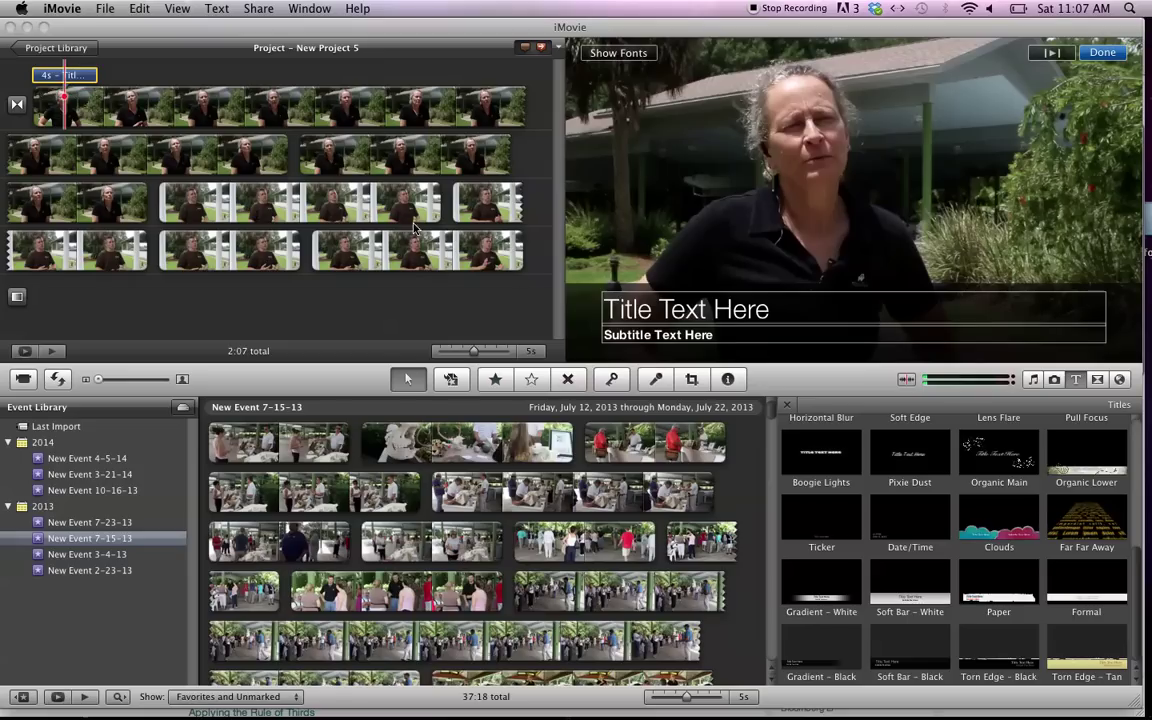
left_click(243, 90)
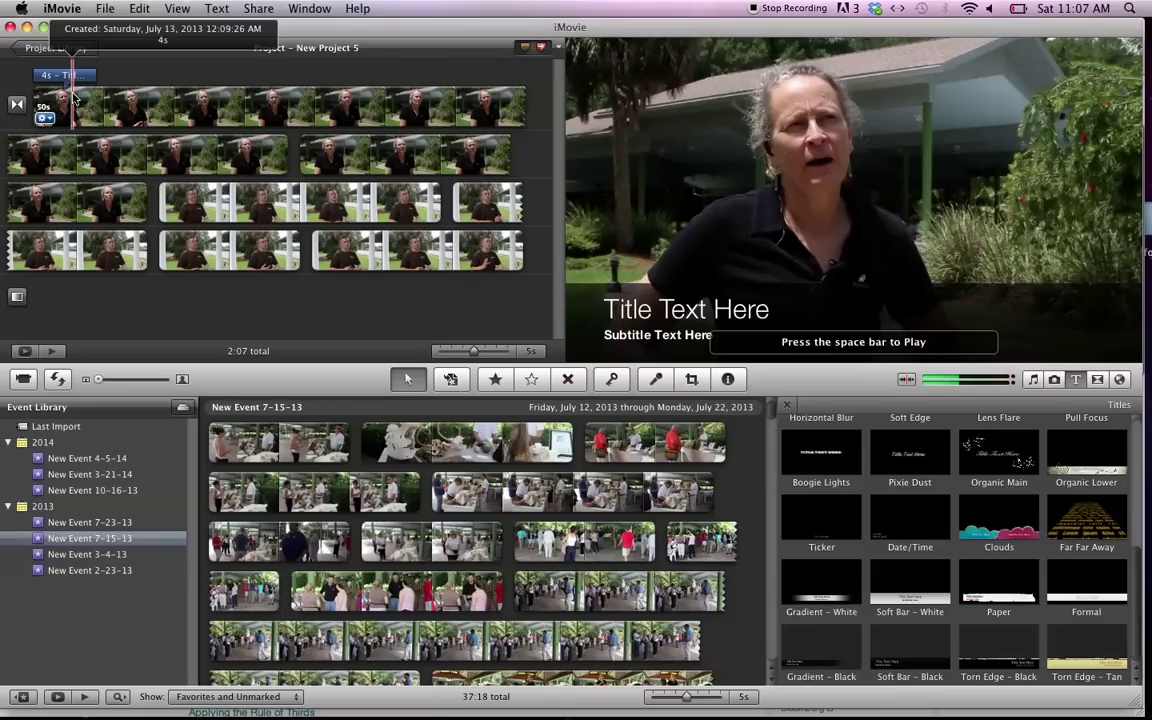
left_click(67, 79)
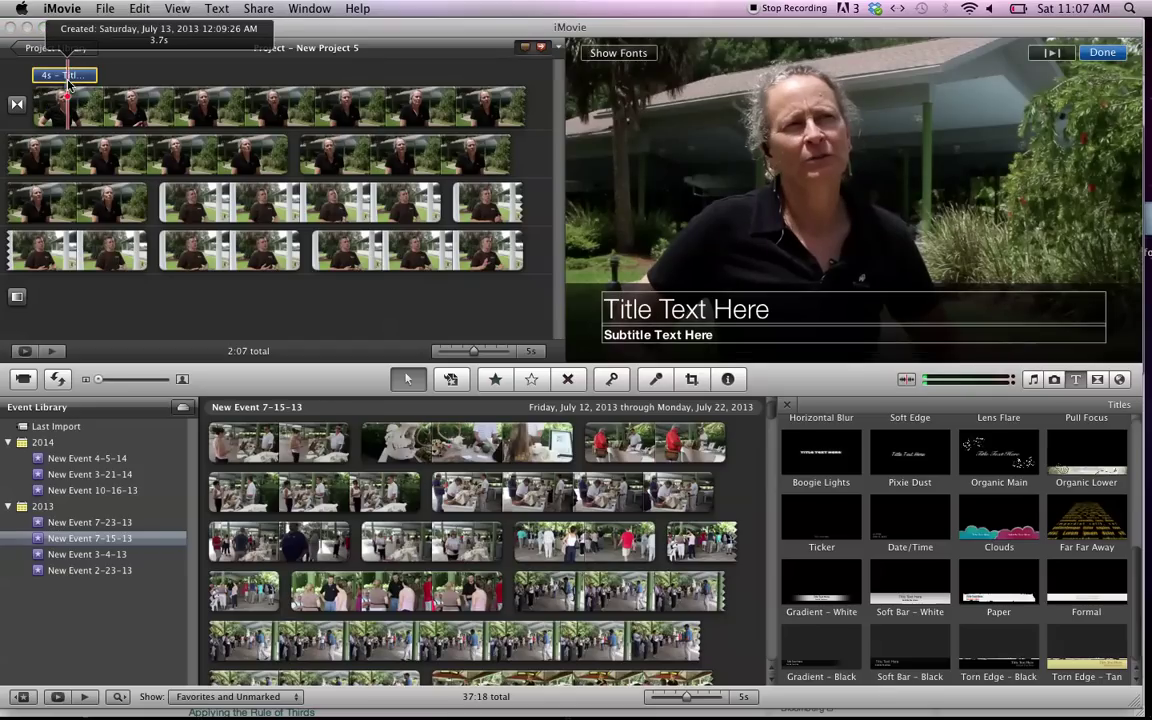
left_click(746, 309)
left_click(716, 310)
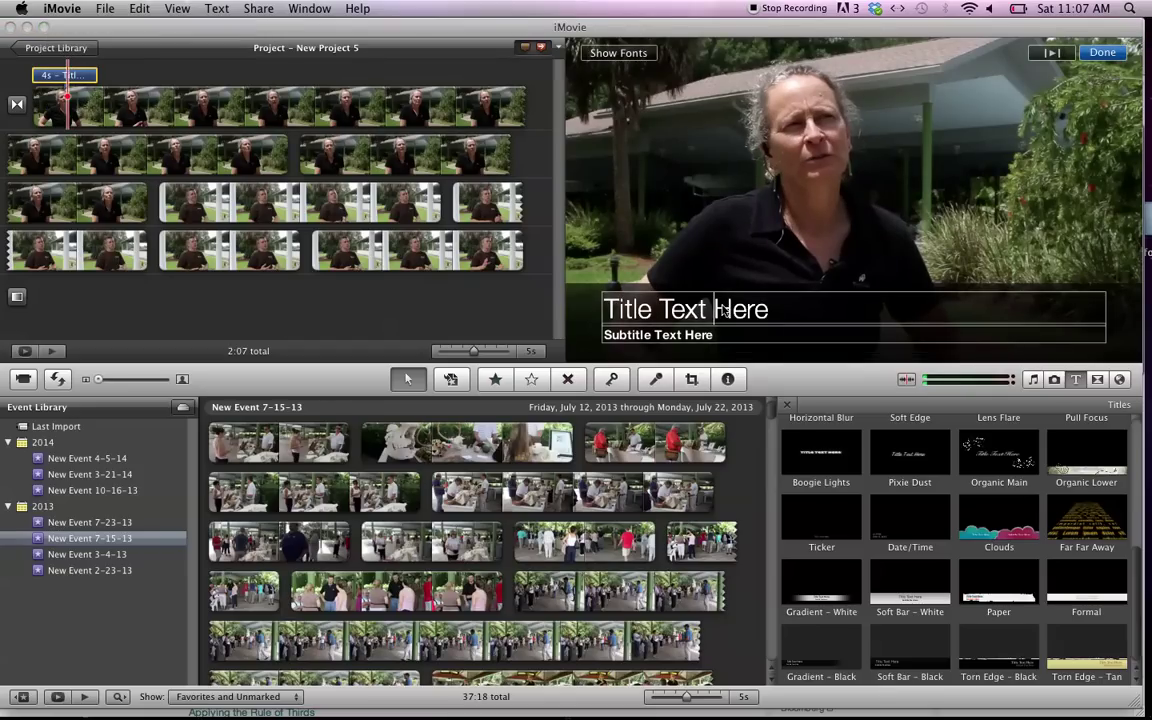
left_click(263, 86)
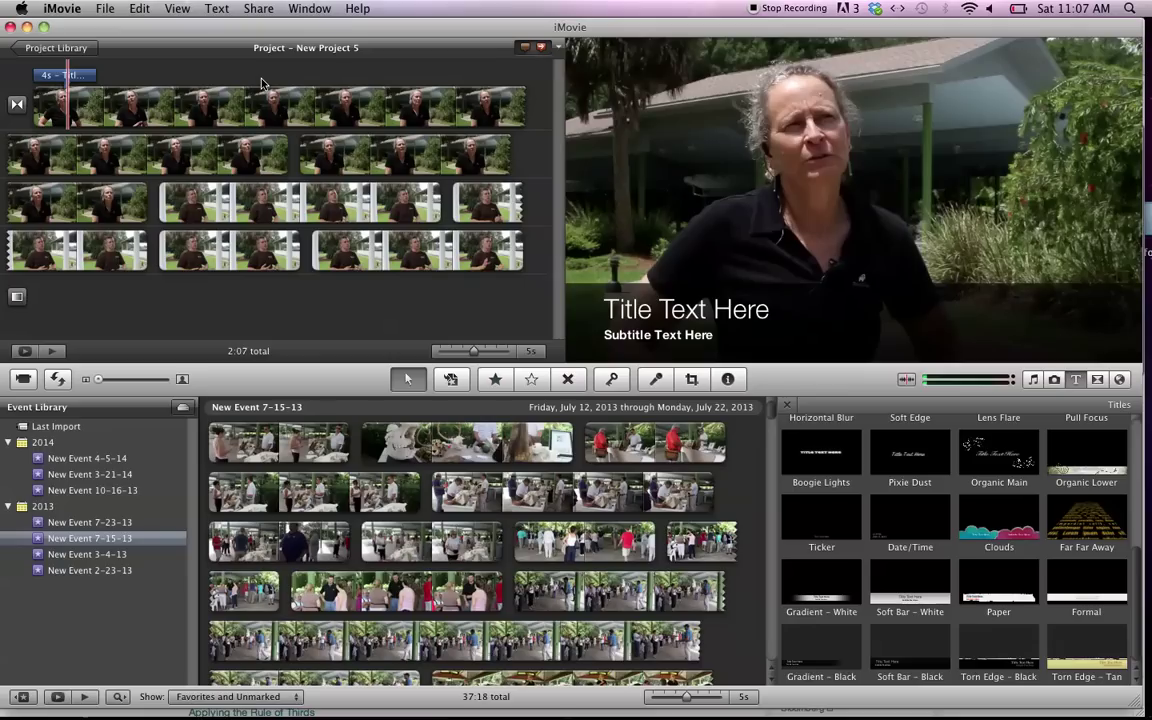
Shift the title slightly further into the woman's first clip and lengthen it to 4.3 seconds.
left_click(60, 77)
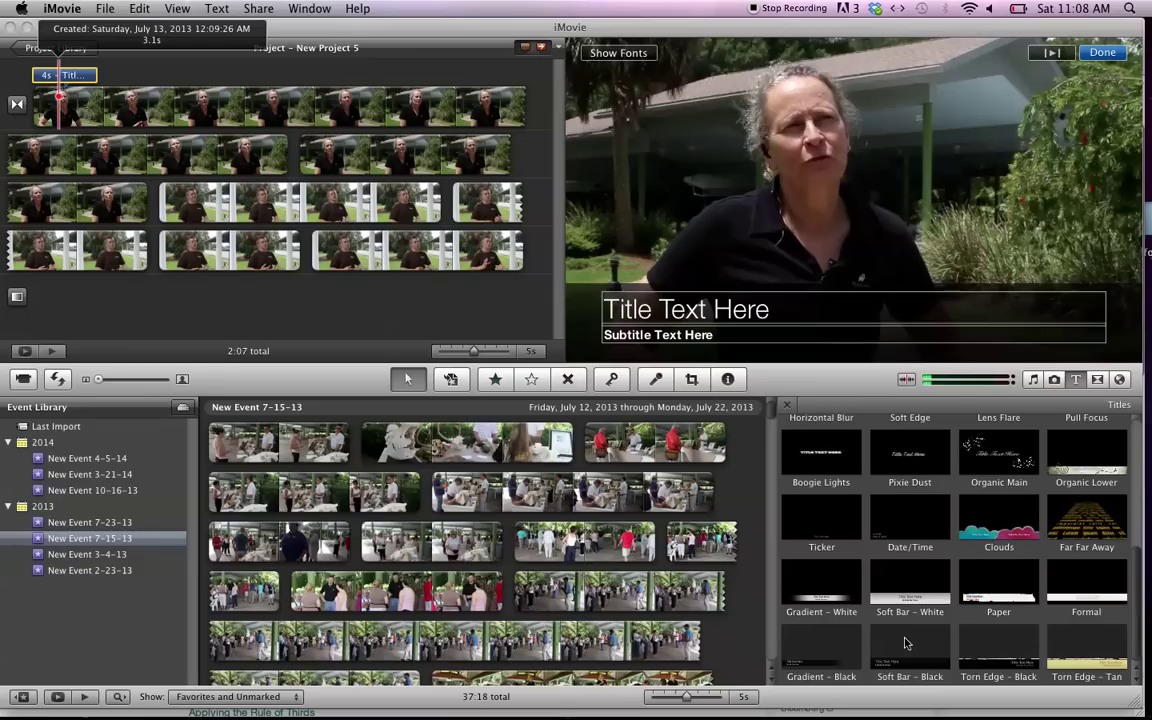
mouse_move(96, 76)
left_mouse_down()
mouse_move(160, 85)
mouse_move(190, 155)
mouse_move(288, 160)
mouse_move(136, 76)
mouse_move(172, 212)
mouse_move(115, 180)
mouse_move(60, 80)
mouse_move(130, 87)
mouse_move(80, 88)
left_mouse_up()
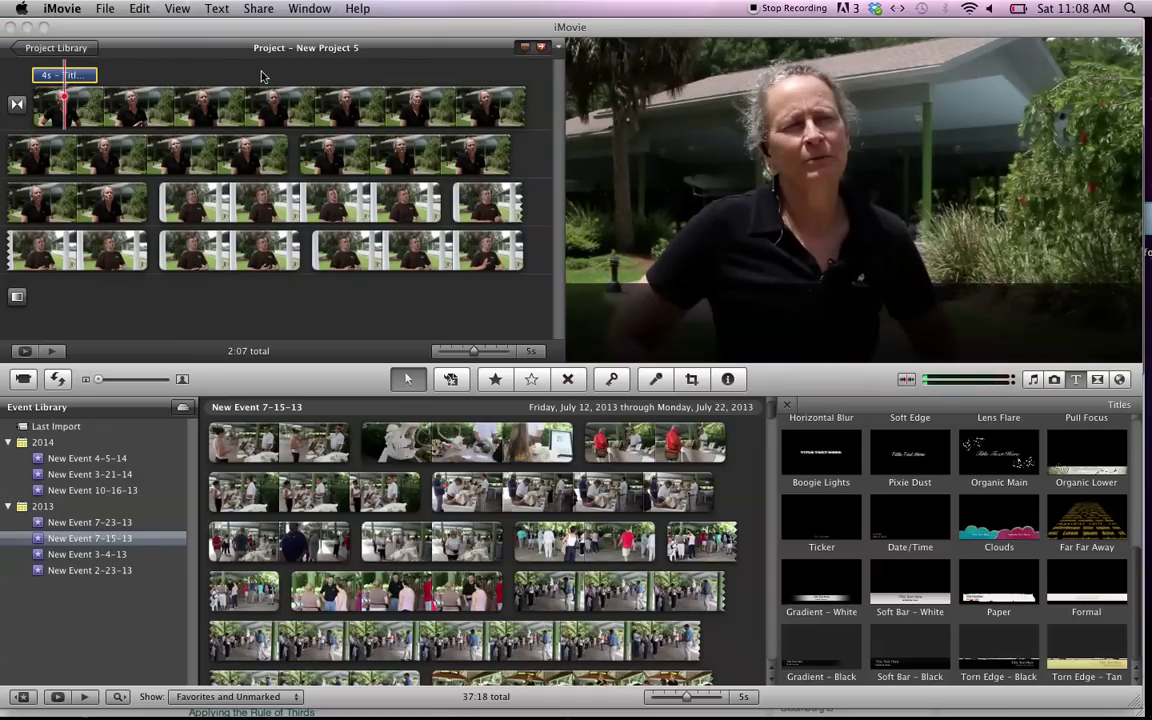
left_click_drag(65, 80, 116, 76)
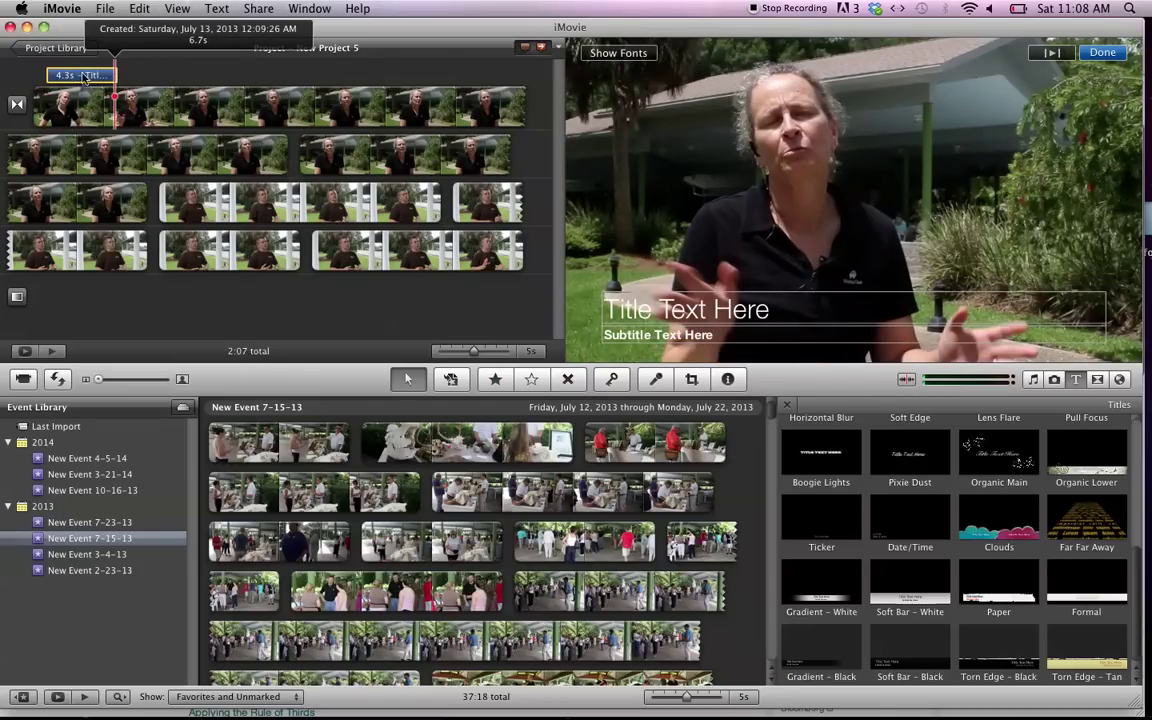
Replace the title text with the interviewee's name and the subtitle with "Director of Conservation Centers".
left_click(75, 80)
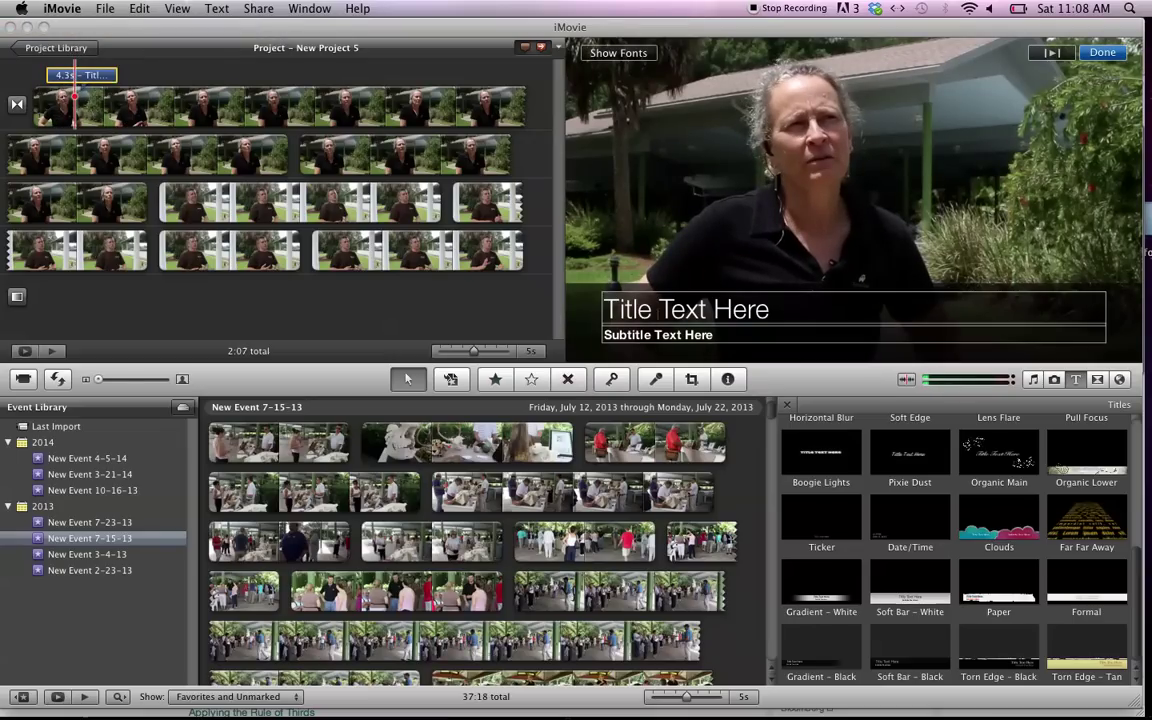
left_click(659, 314)
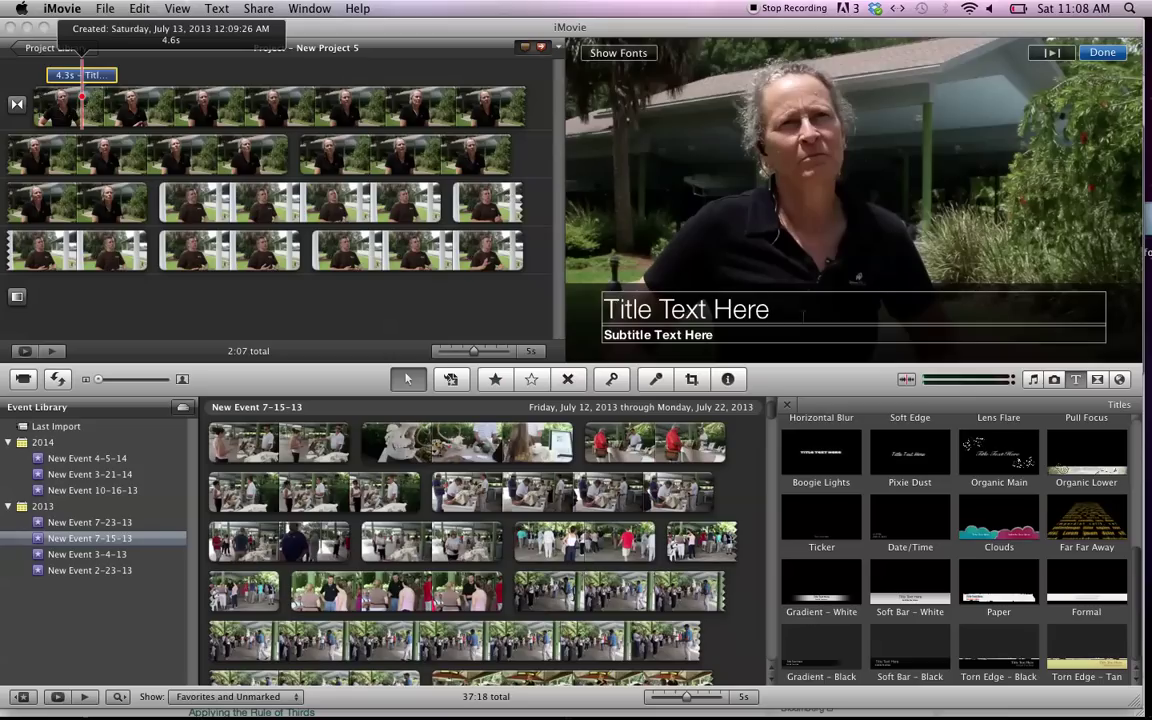
left_click(755, 308)
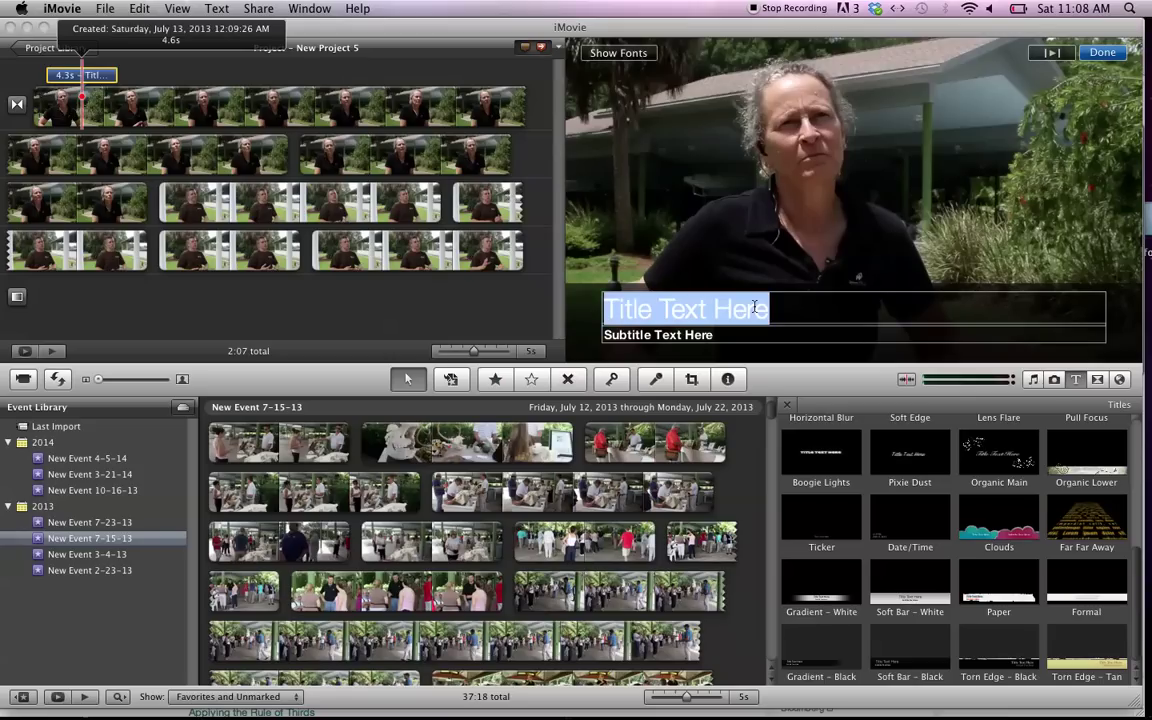
type("Jane Doe")
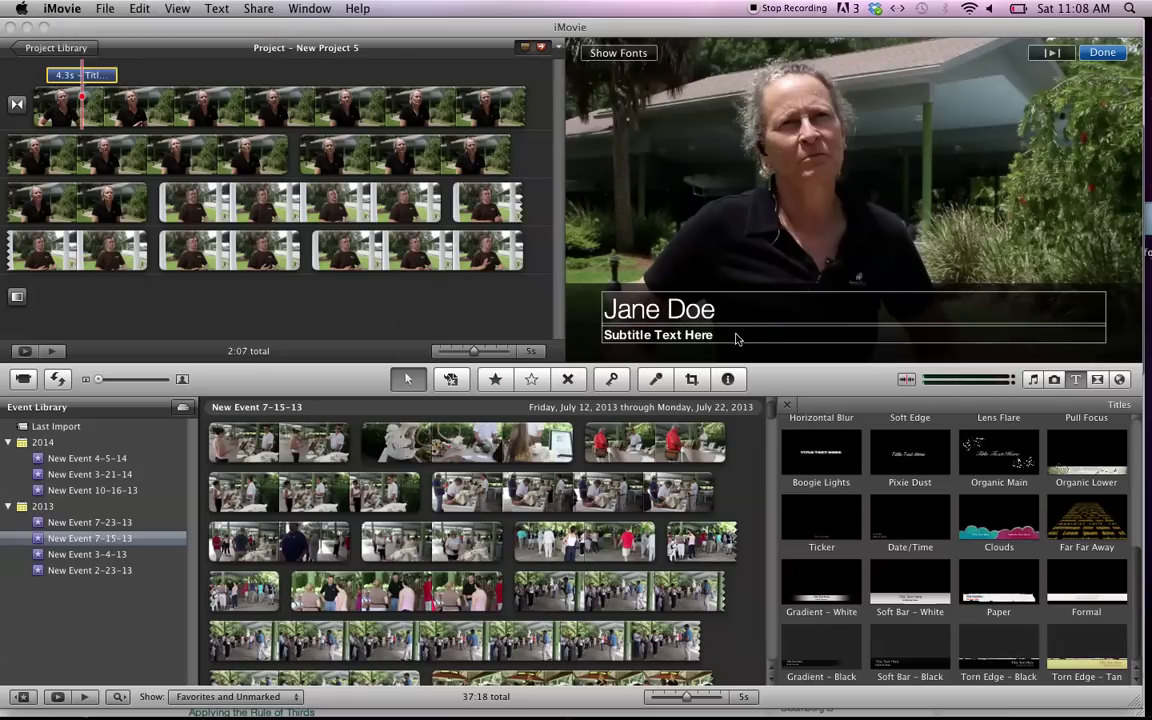
left_click(735, 334)
type("D")
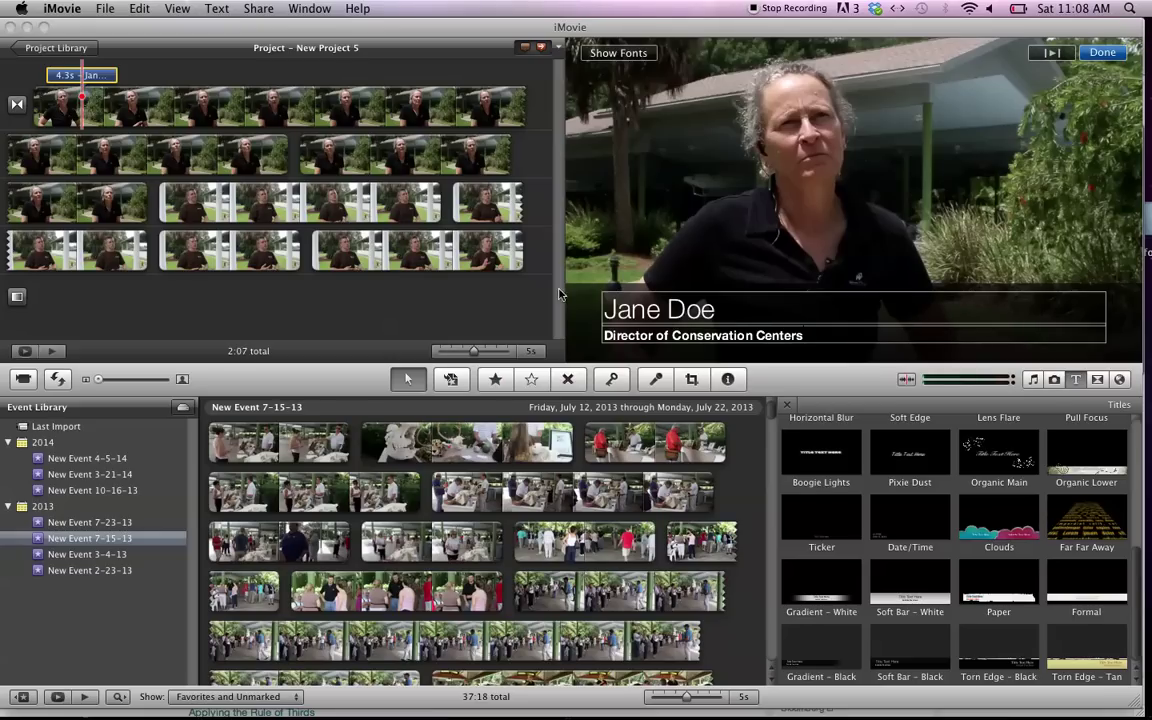
left_click(290, 73)
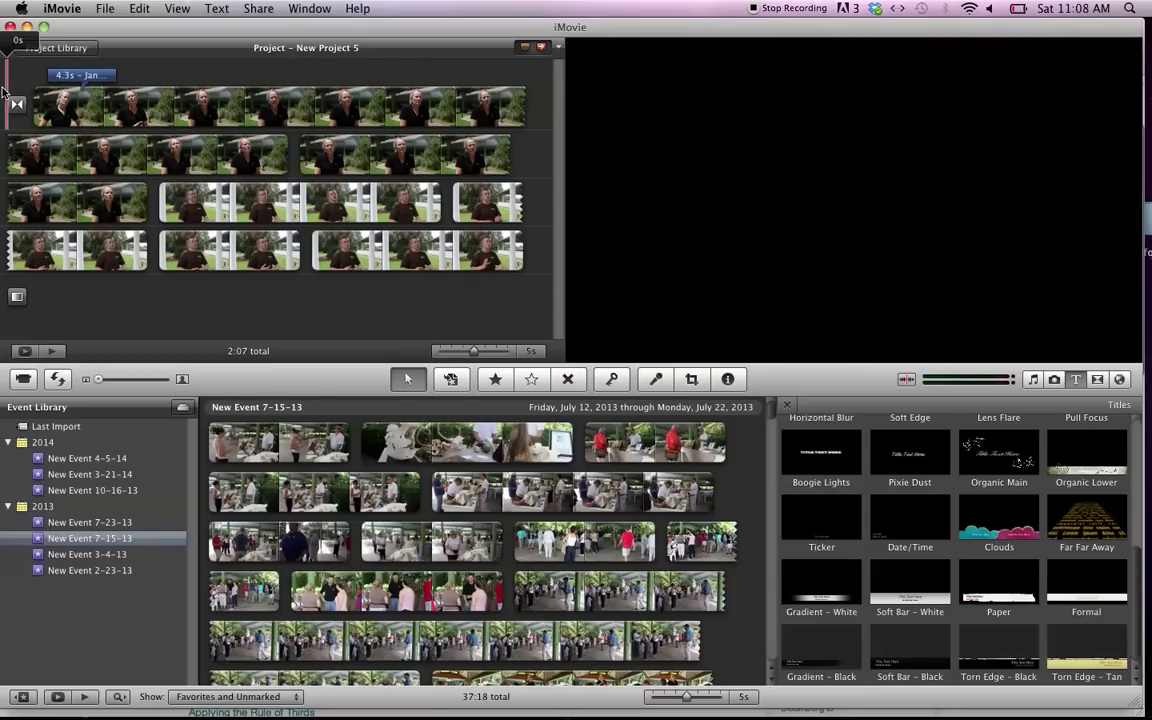
Play the project's opening to review the fade-in and the title over the woman's first clip.
key("space")
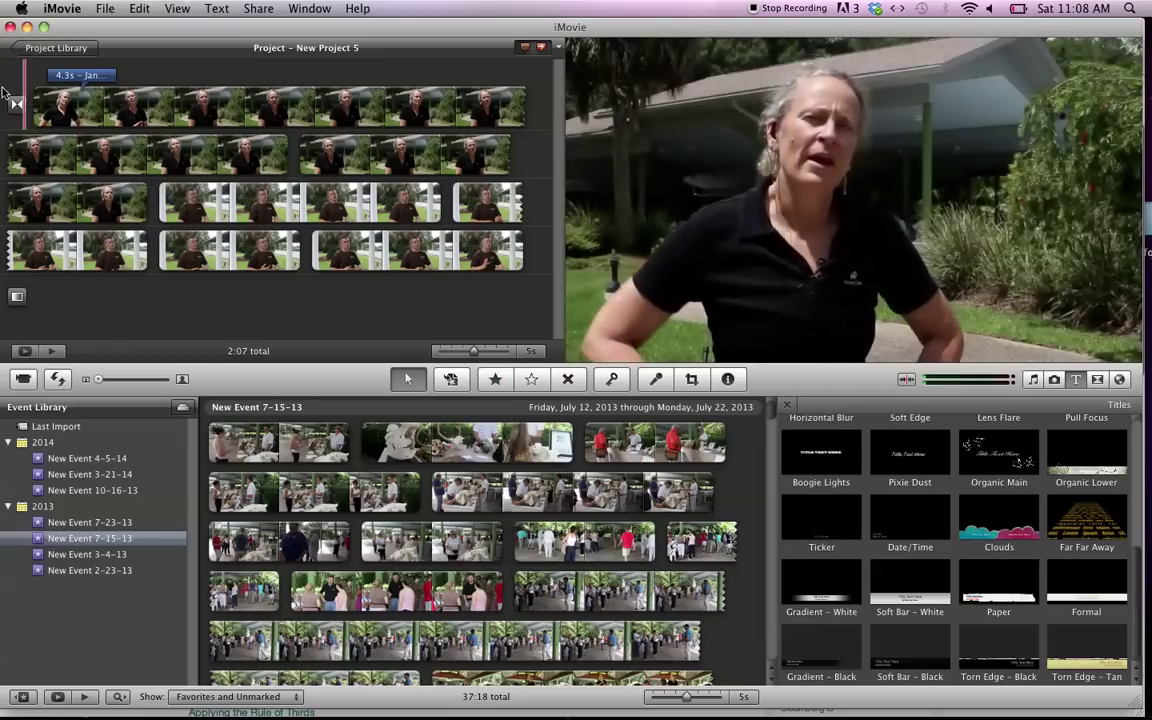
left_click(100, 76)
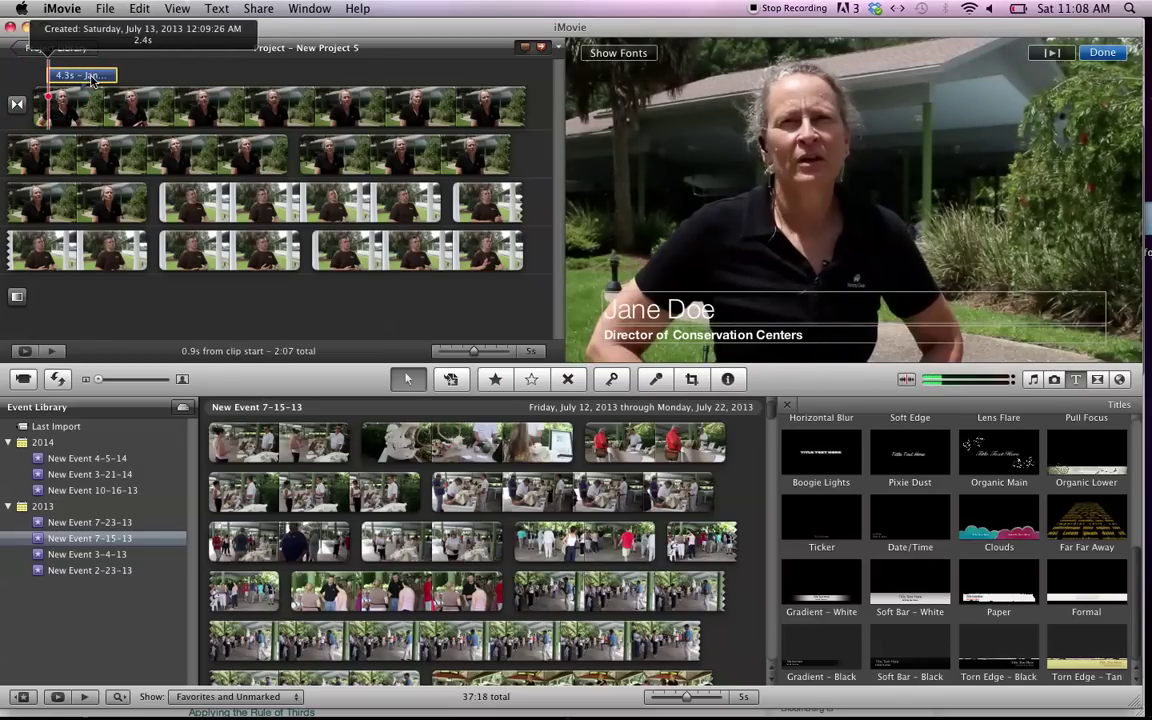
left_click(8, 82)
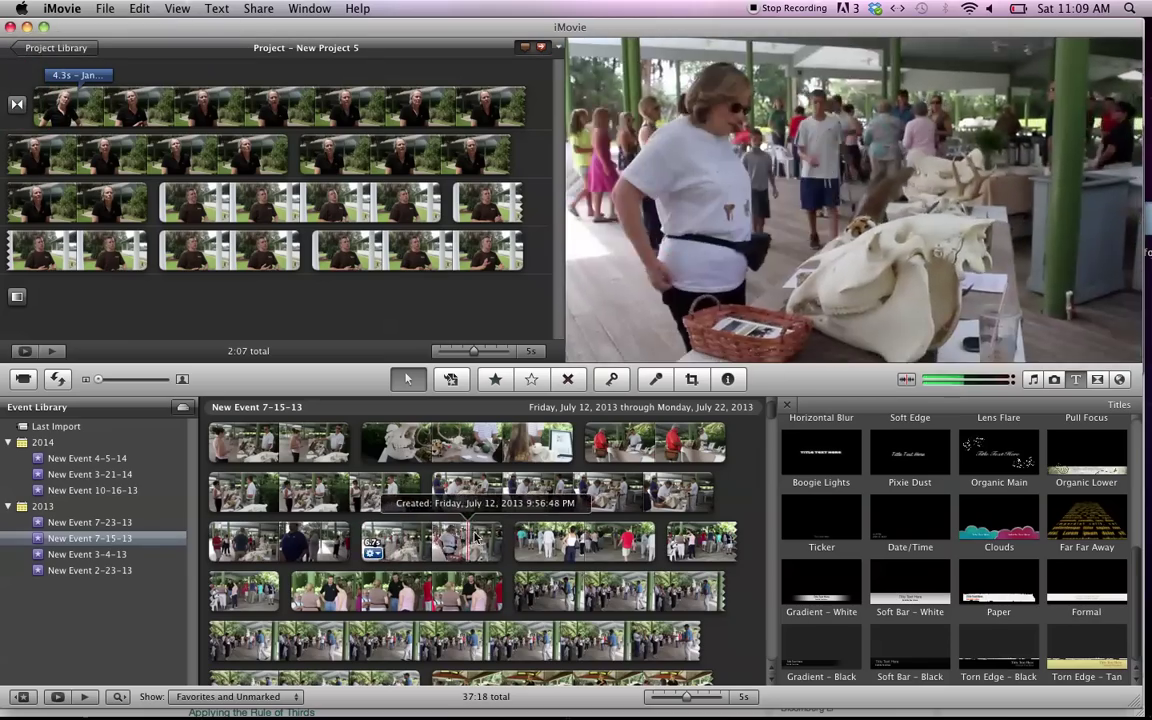
Insert the whole outdoor crowd clip at the very start of the project and play from it into the woman's interview.
left_click(579, 540)
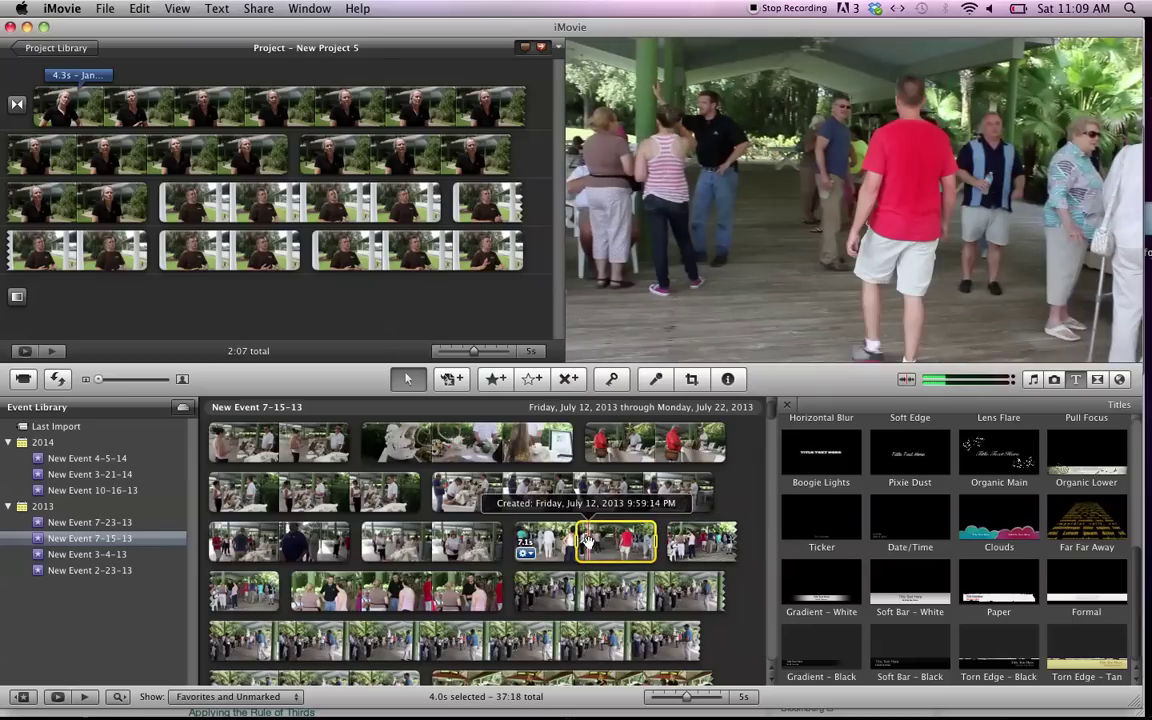
left_click_drag(578, 541, 10, 115)
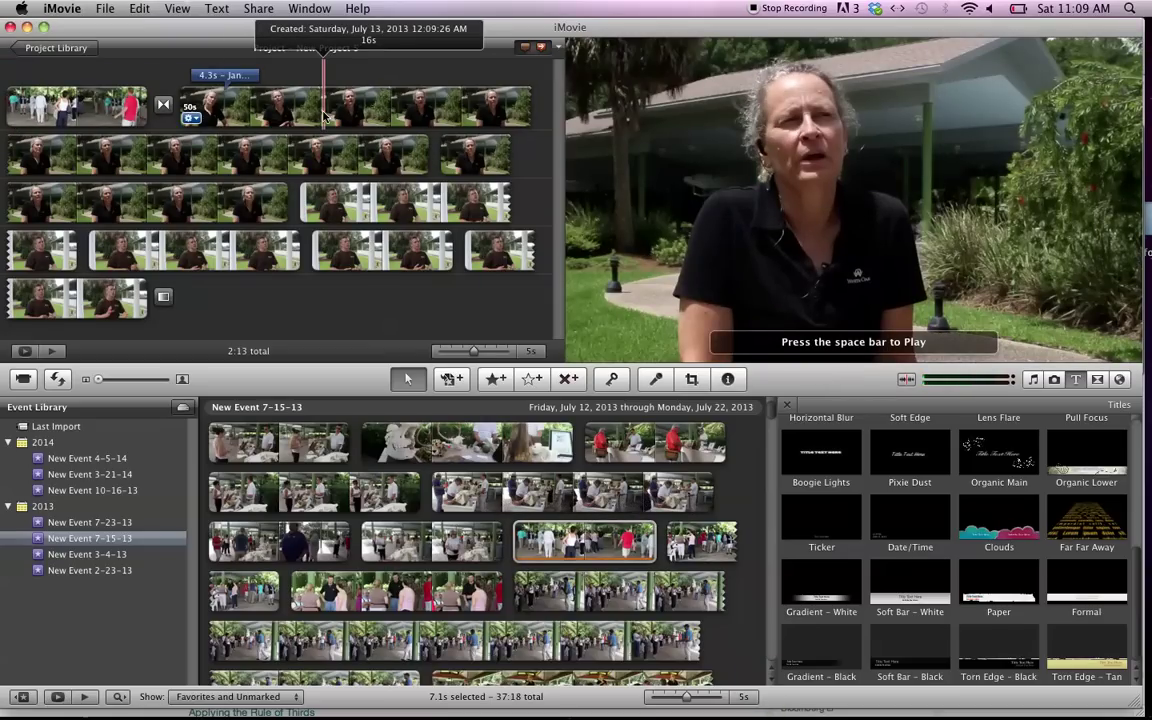
key("space")
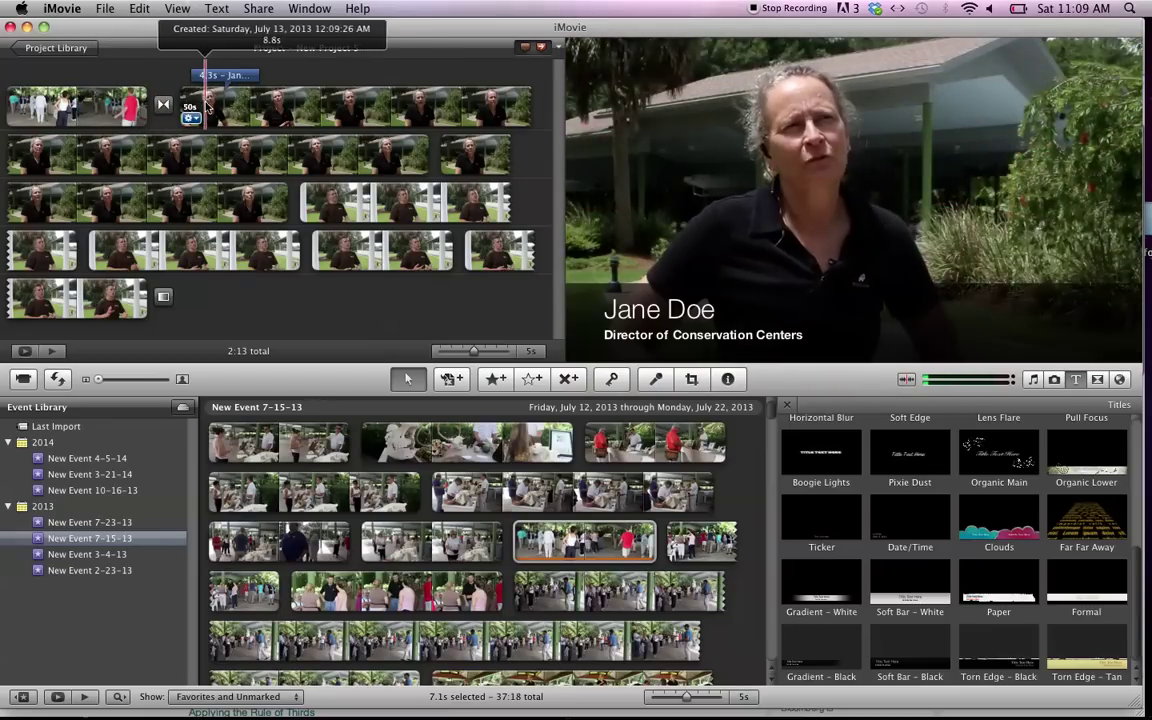
key("space")
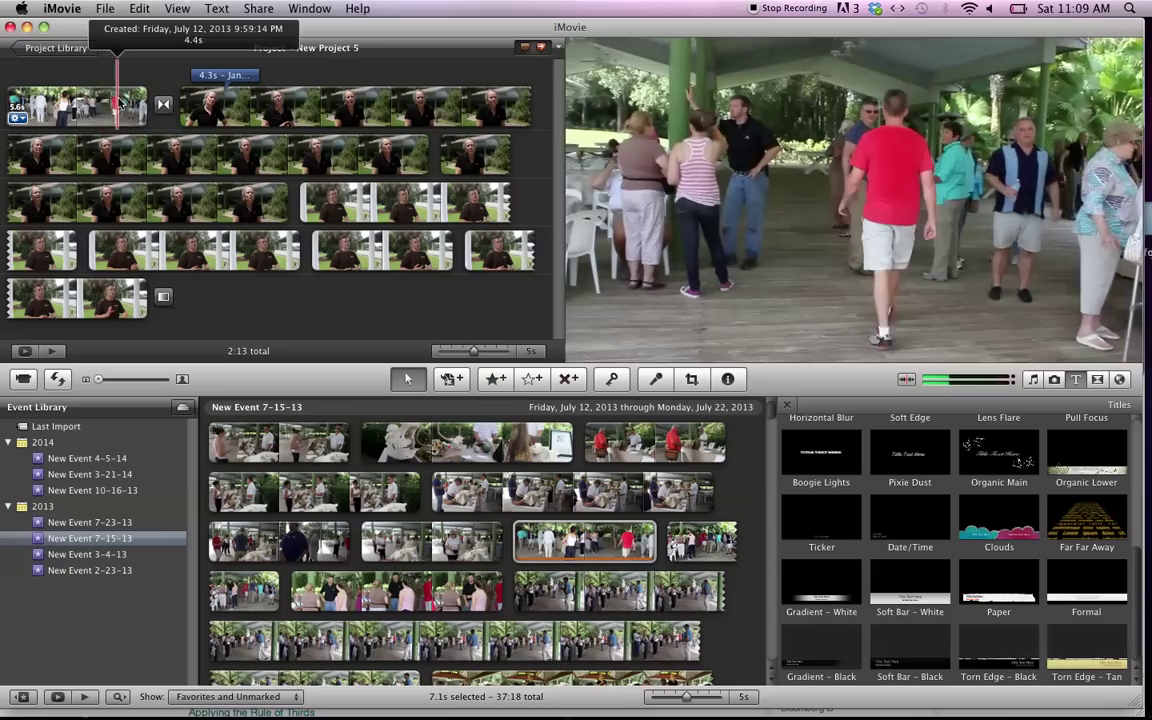
Add about 6.9 seconds of the woman's interview as audio only under the opening crowd clip and move it nearer the clip's start.
scroll(470, 535, "down", 5)
scroll(470, 535, "down", 15)
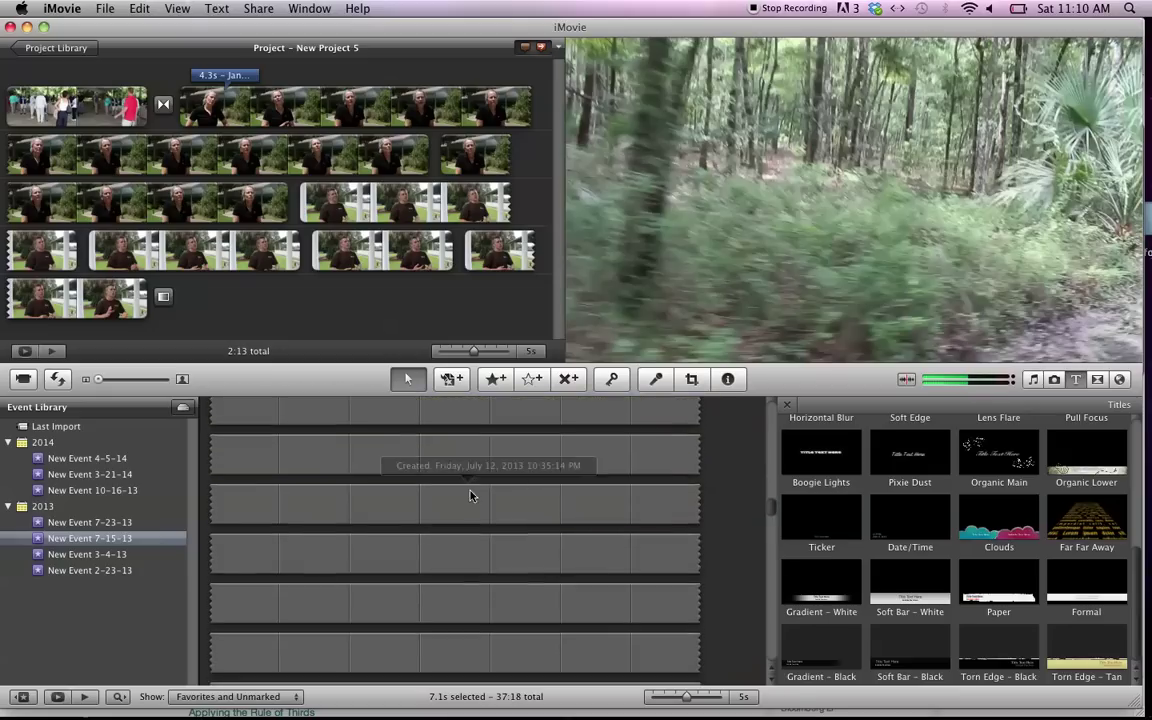
left_click_drag(766, 522, 779, 661)
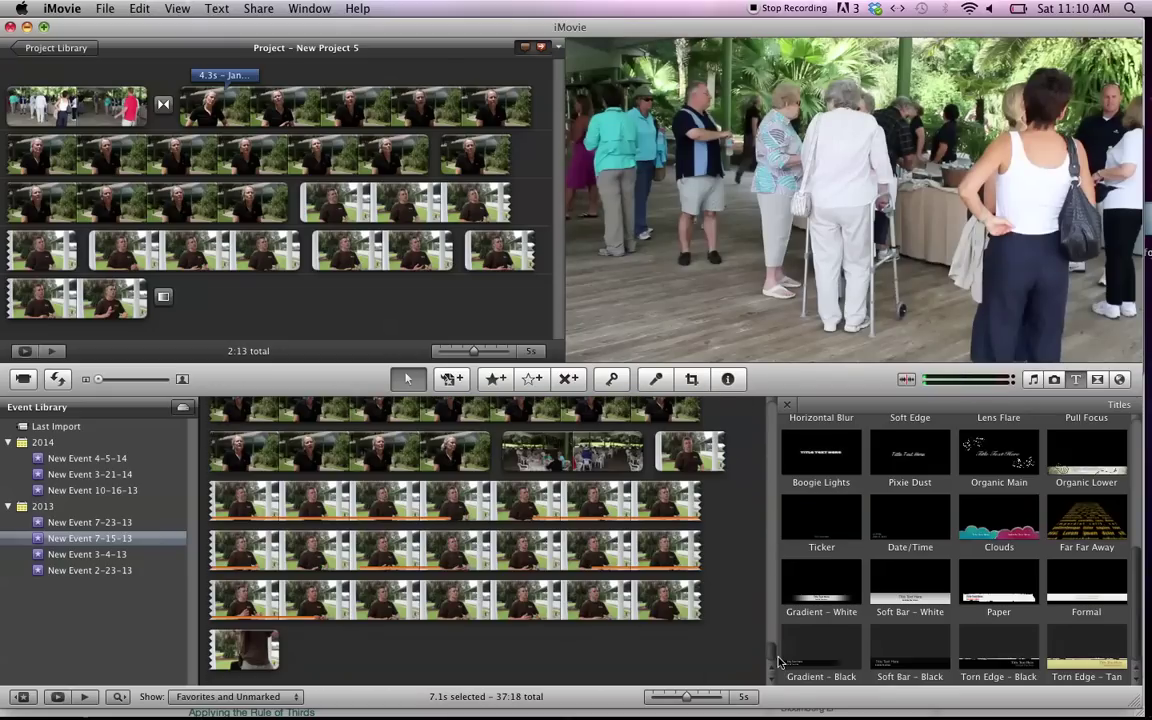
left_click(345, 452)
left_click_drag(362, 457, 428, 457)
left_click_drag(87, 233, 79, 114)
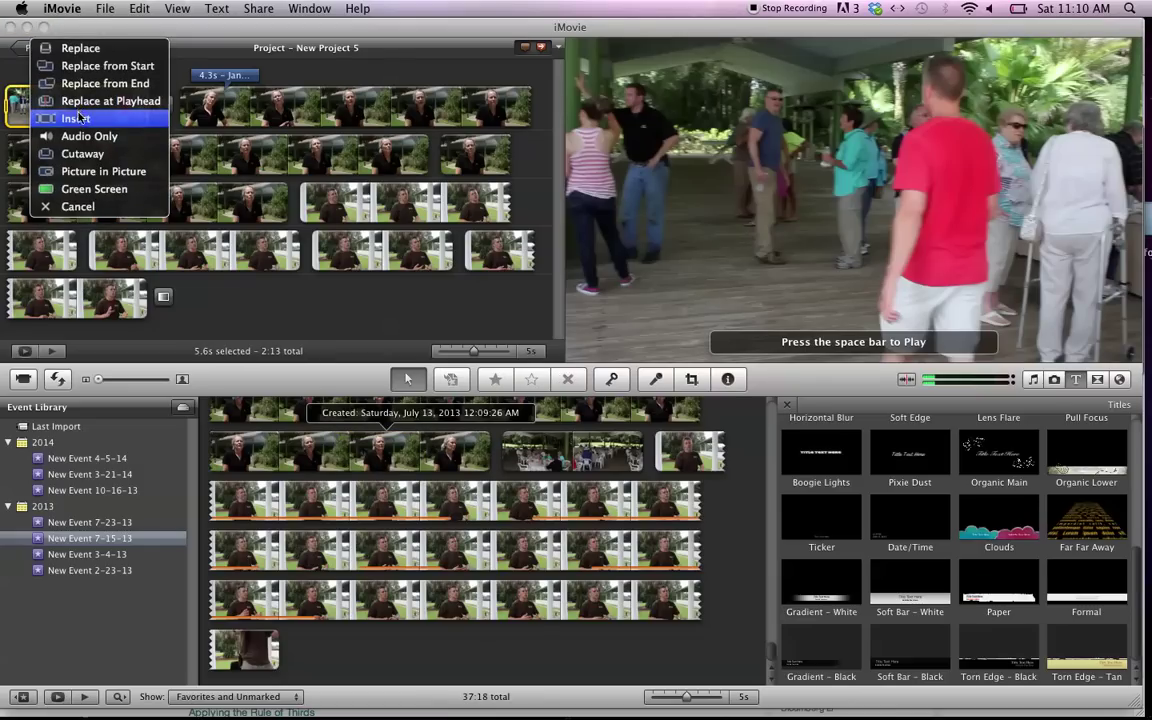
left_click(79, 117)
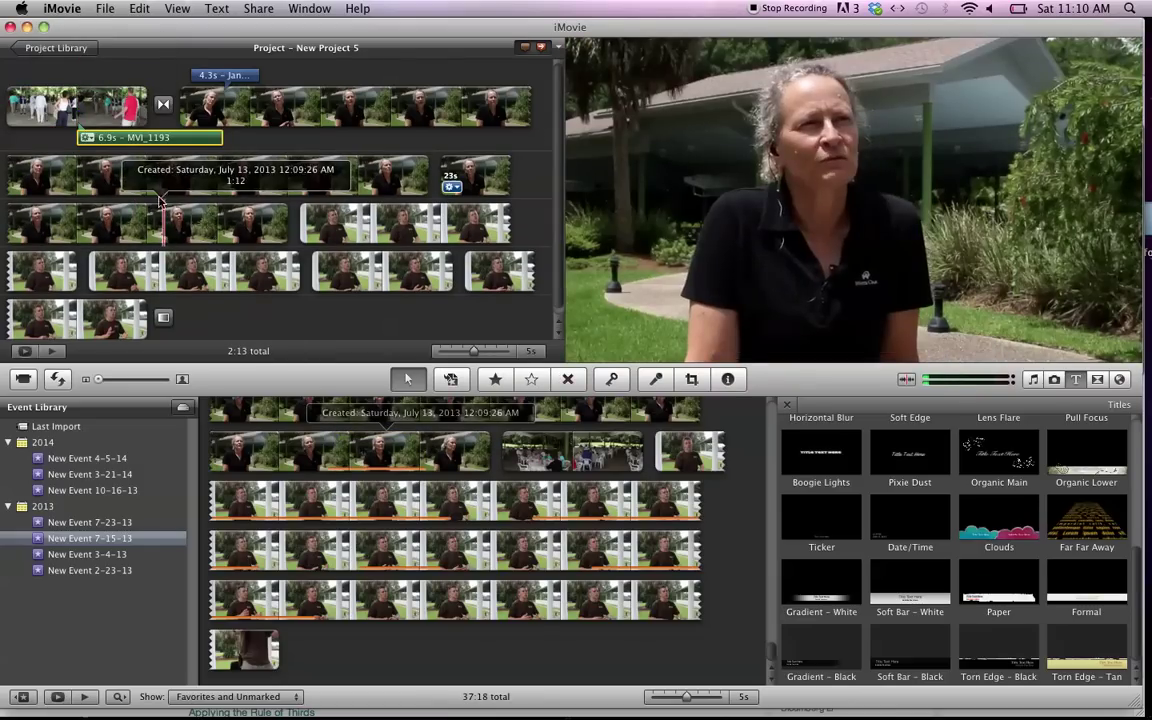
left_click_drag(137, 137, 3, 117)
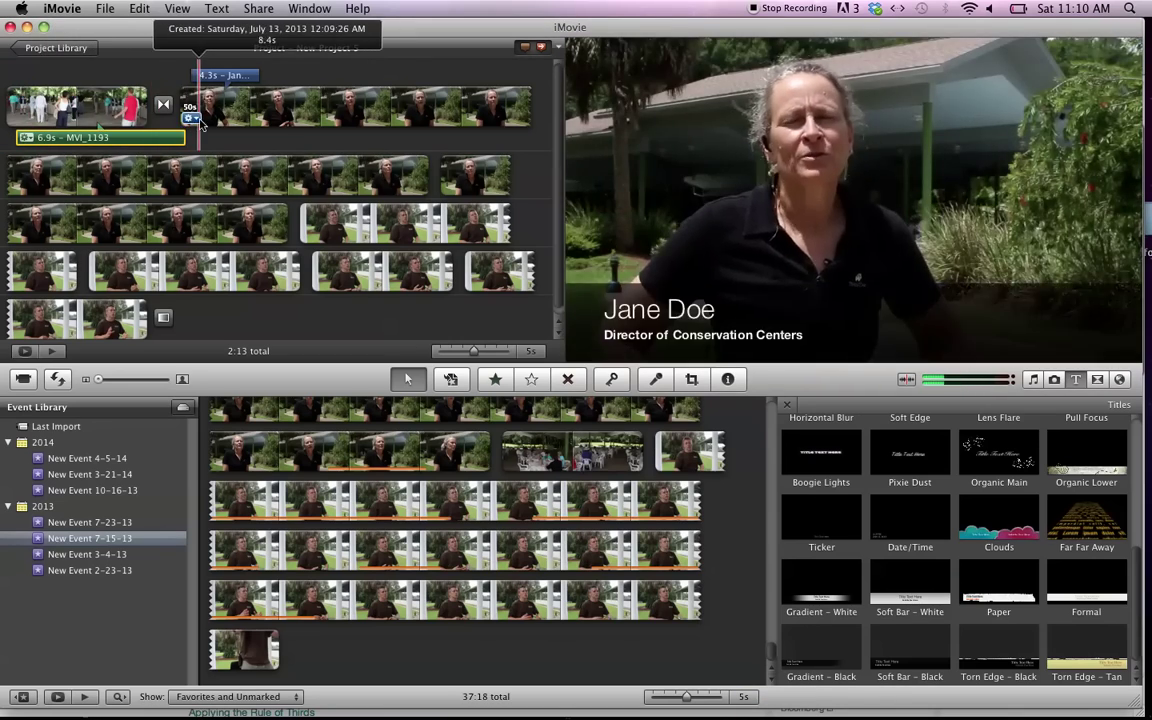
Delete the opening crowd clip and its attached interview audio from the project.
left_click(113, 120)
key("Delete")
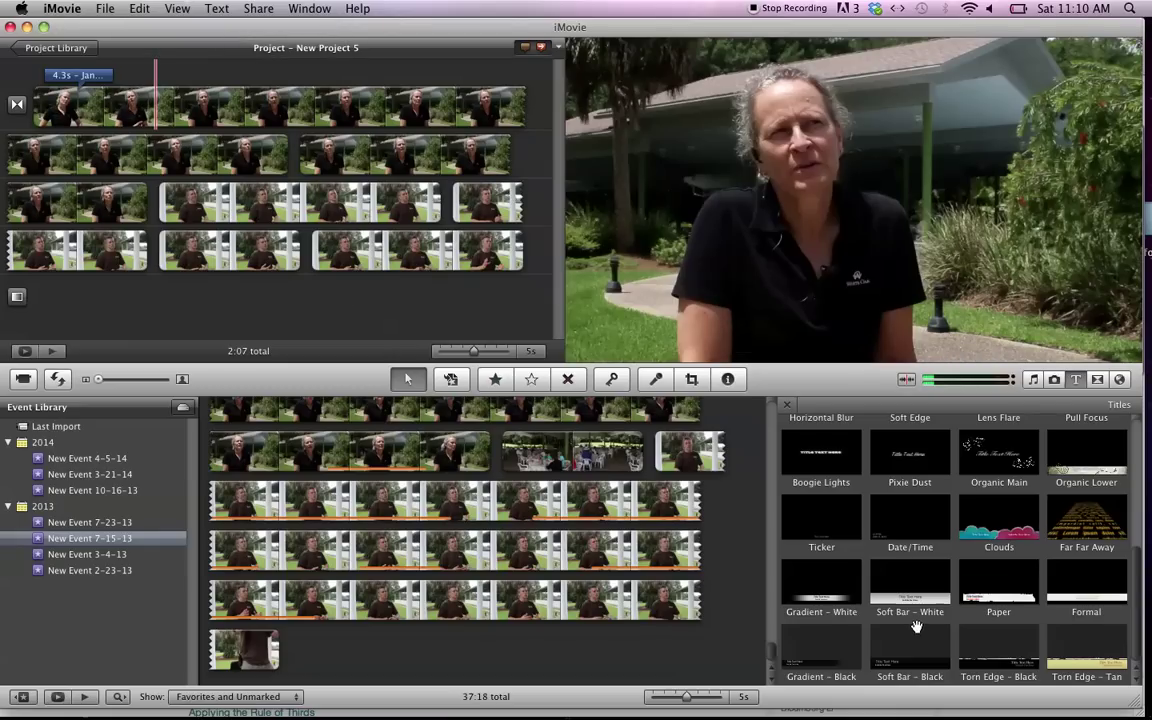
Add a 4-second Soft Bar - Black title over the start of the man's first clip and enter the interviewee's name.
left_click_drag(916, 645, 197, 197)
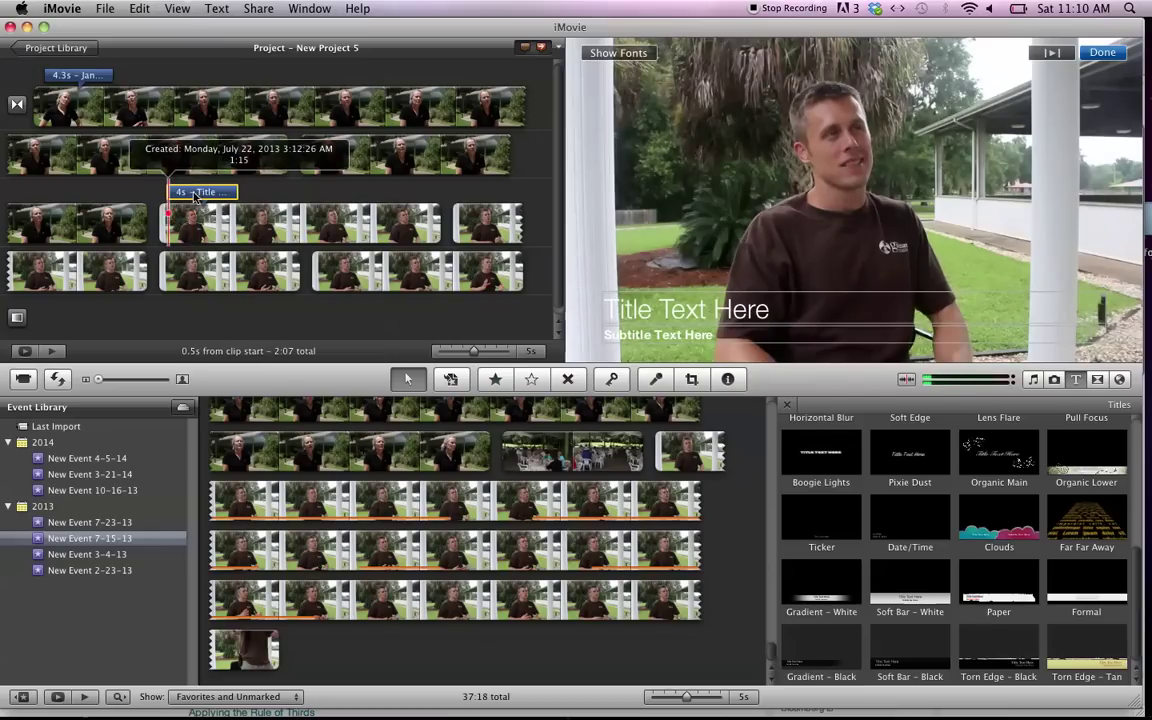
left_click(700, 309)
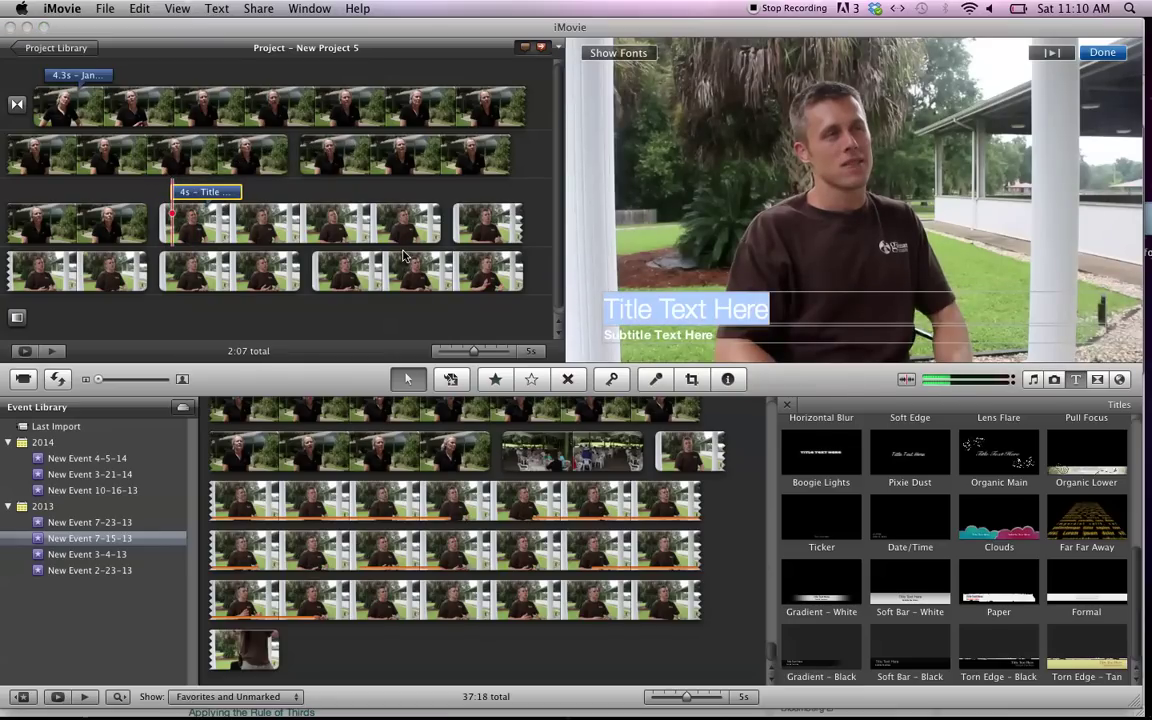
type("John Doe")
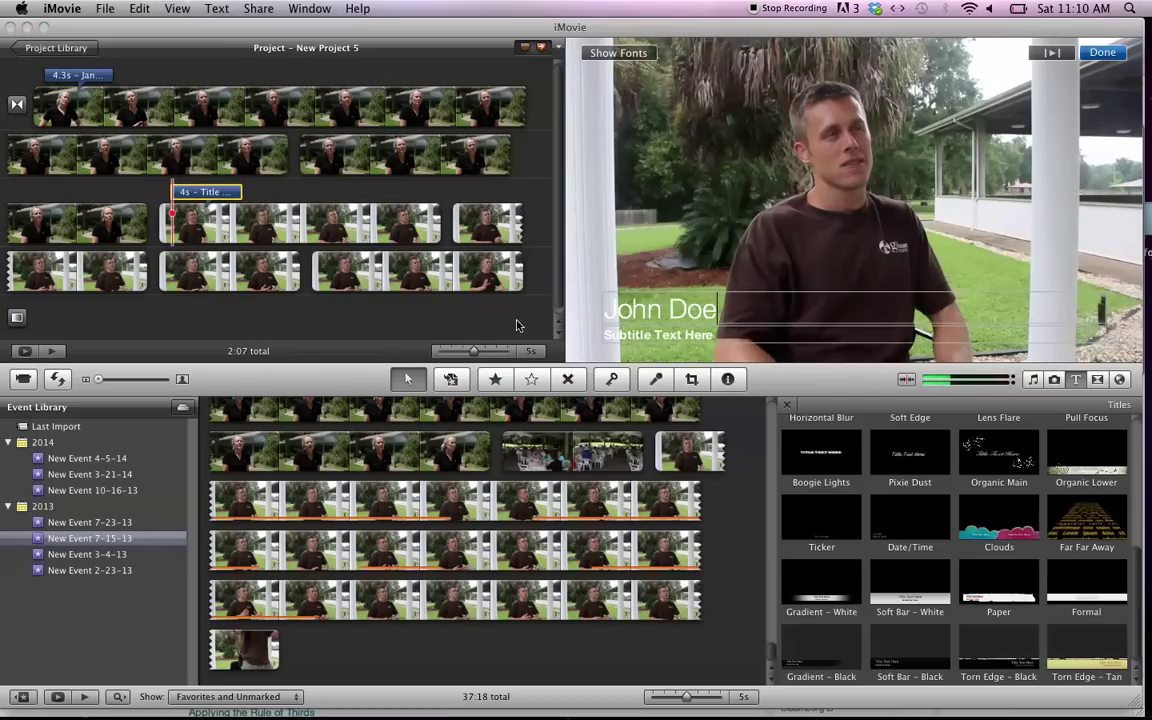
Replace the man's subtitle text with "Assistant to the Director of Conservation Centers".
left_click(638, 338)
type("A")
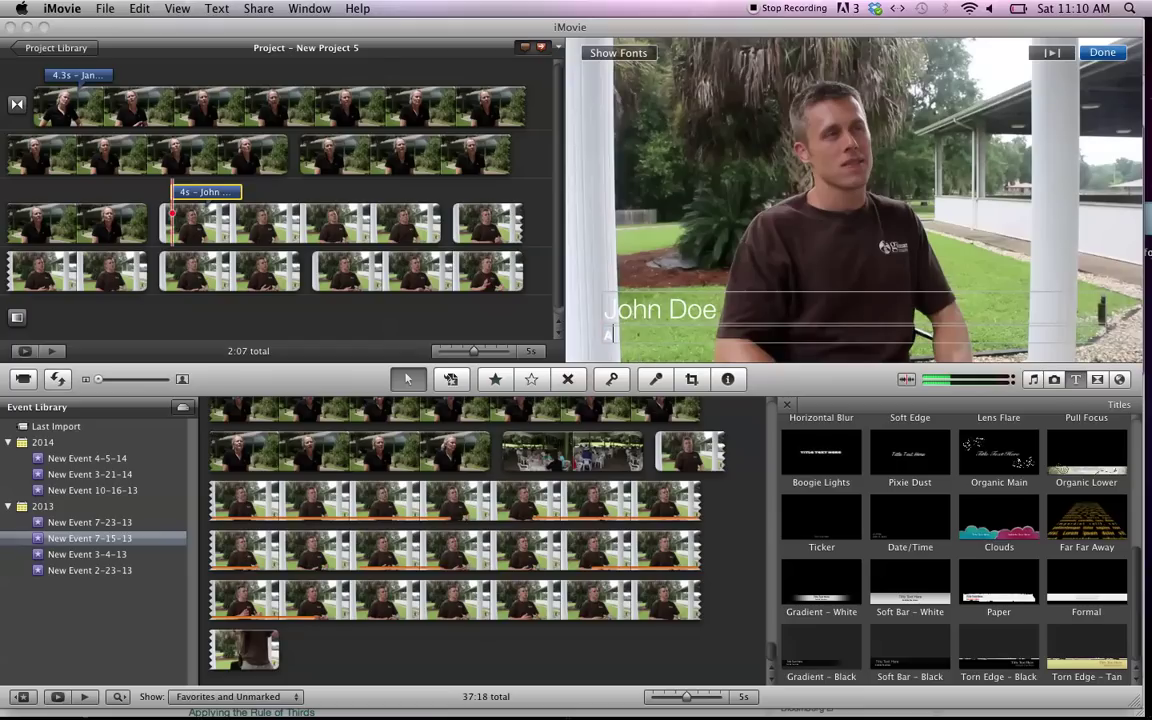
key("BackSpace")
key("BackSpace")
key("BackSpace")
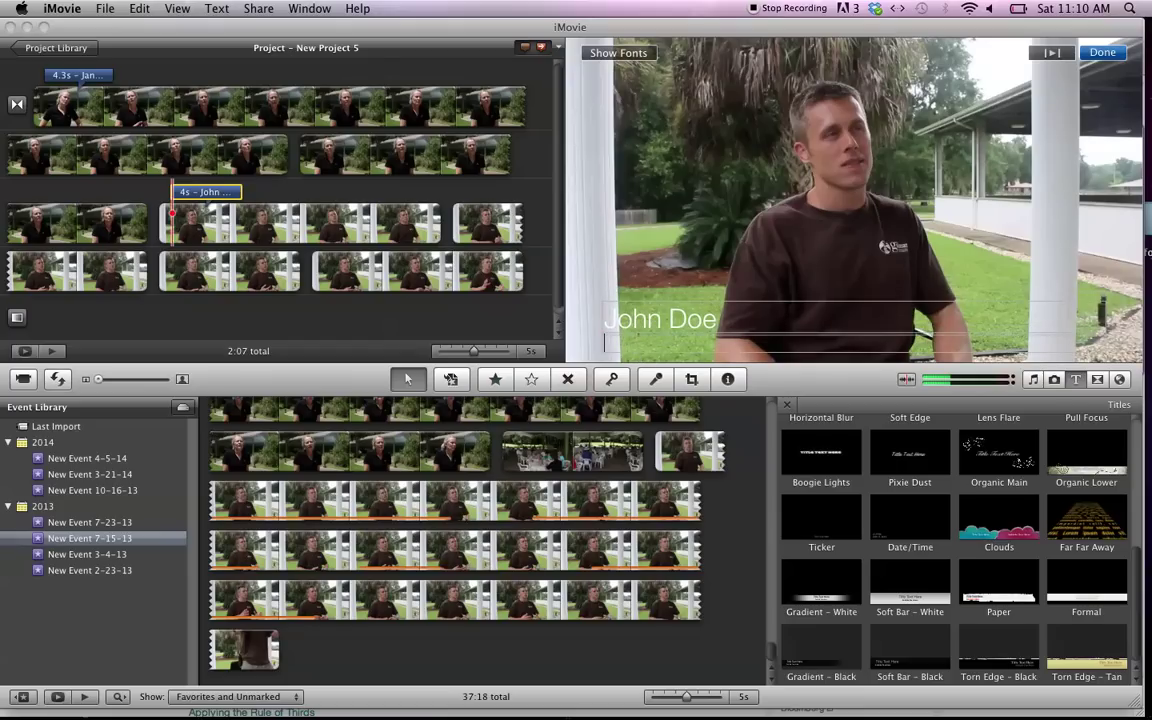
type("A")
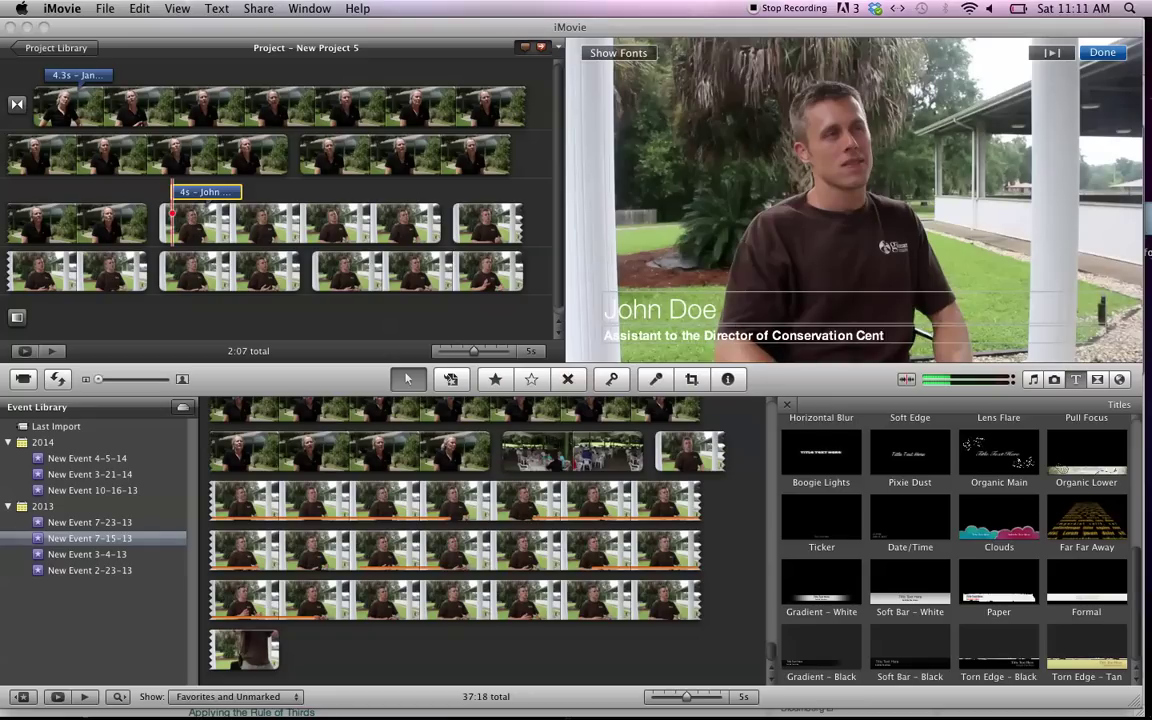
triple_click(638, 338)
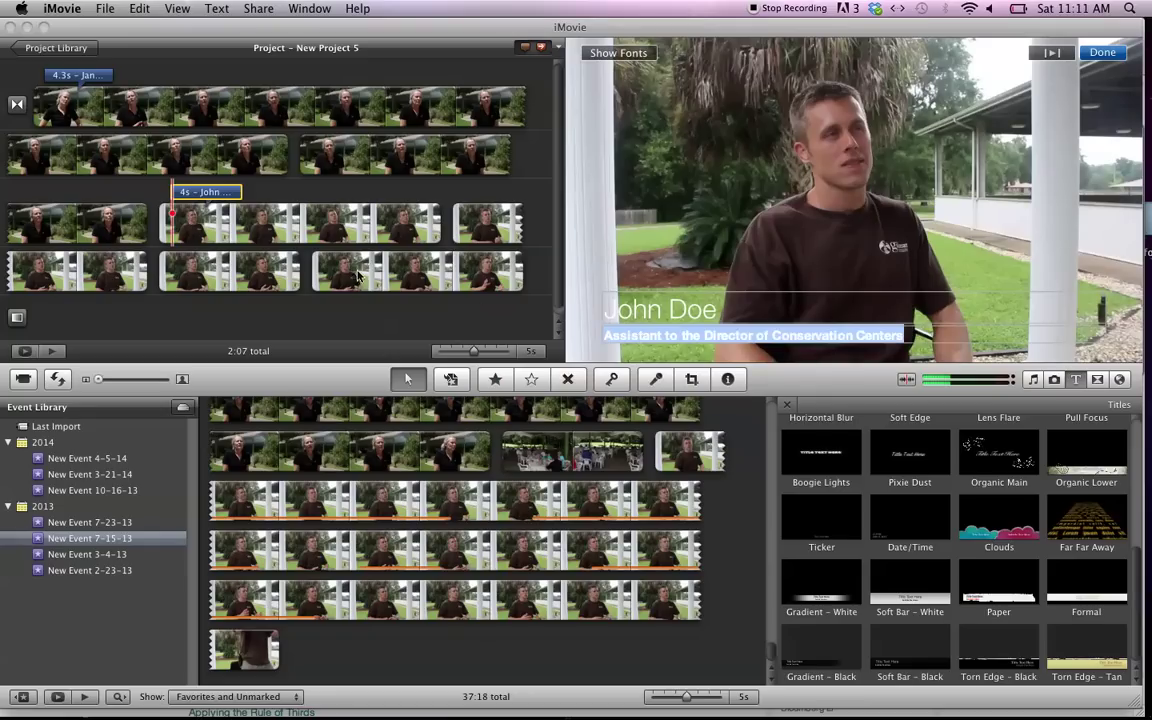
left_click(116, 192)
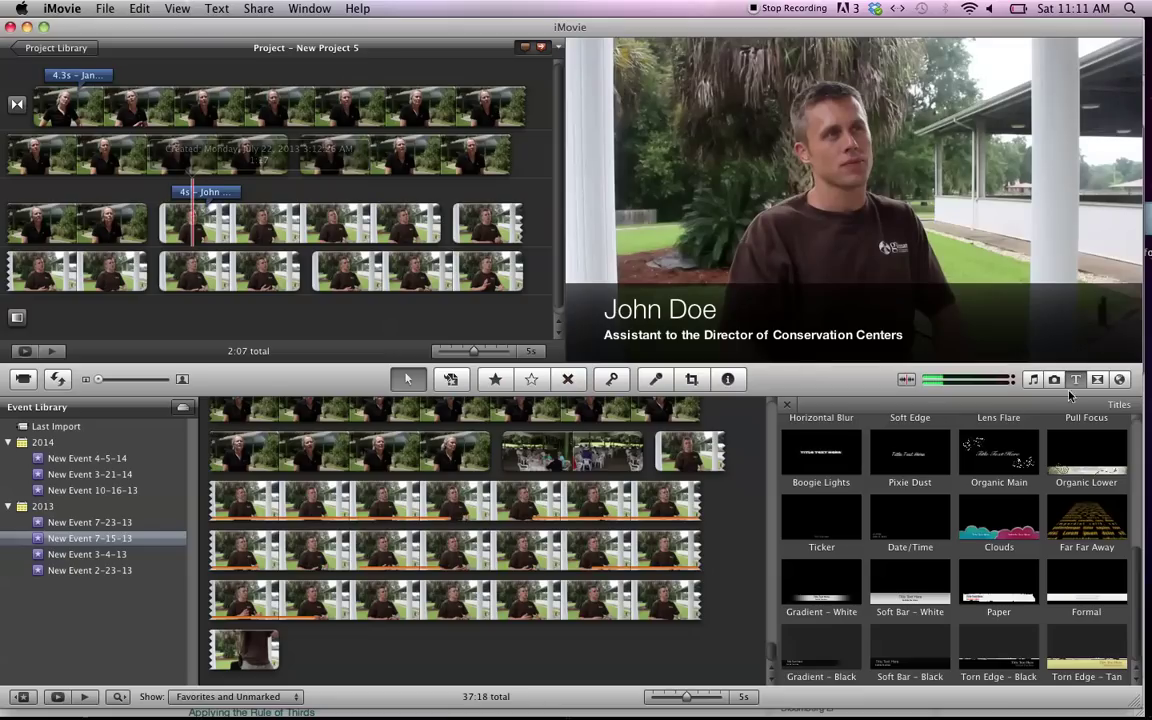
Add a Cross Dissolve transition between the woman's last clip and the man's first clip and play through it.
left_click(1096, 381)
left_click_drag(800, 470, 211, 199)
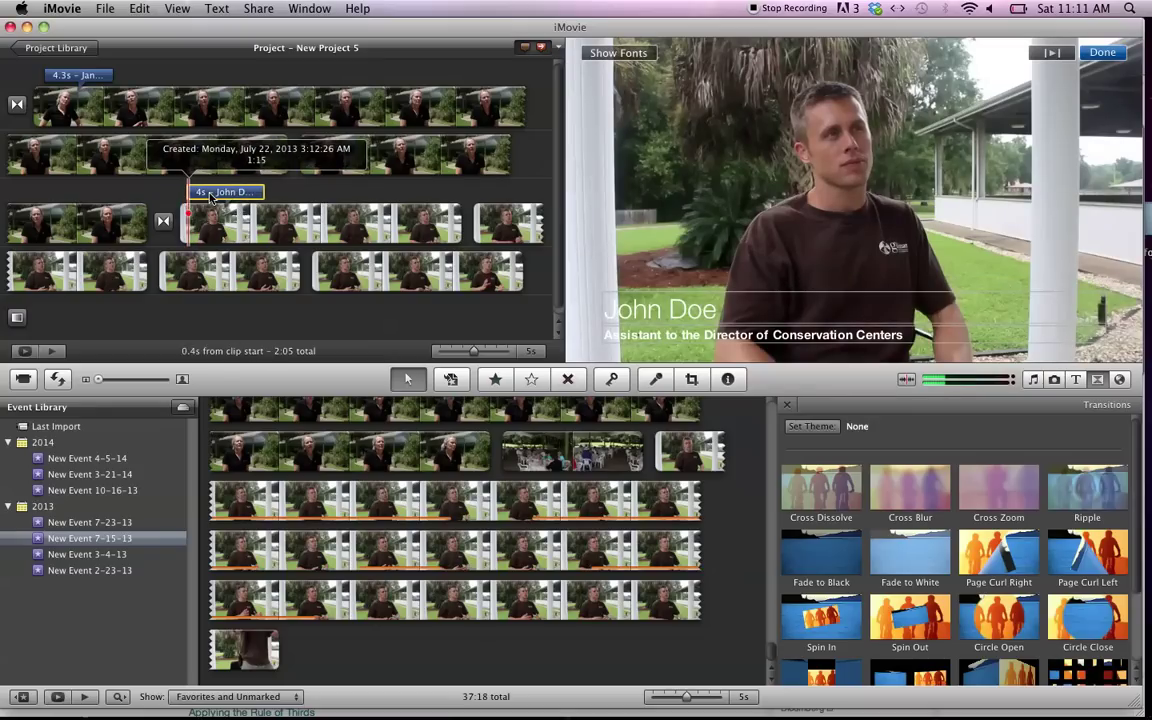
left_click(130, 200)
key("space")
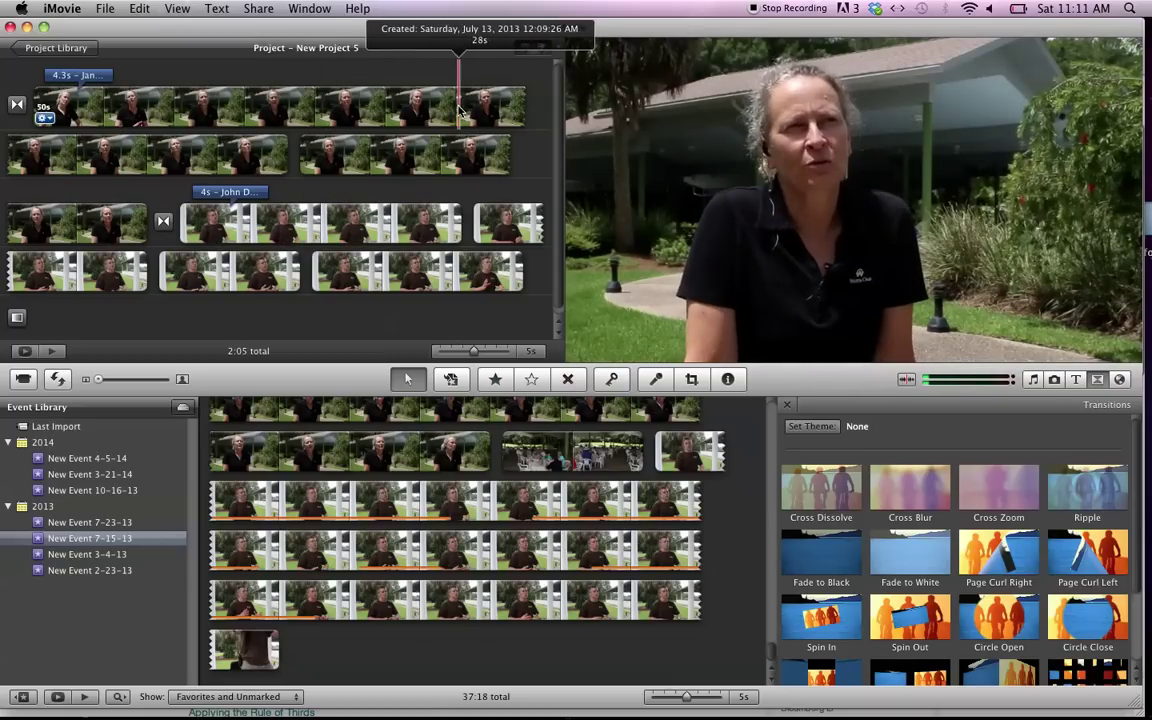
Browse the event footage for cutaway shots and select about 4.1 seconds of the visitors watching rhinos at the fence.
scroll(551, 507, "up", 10)
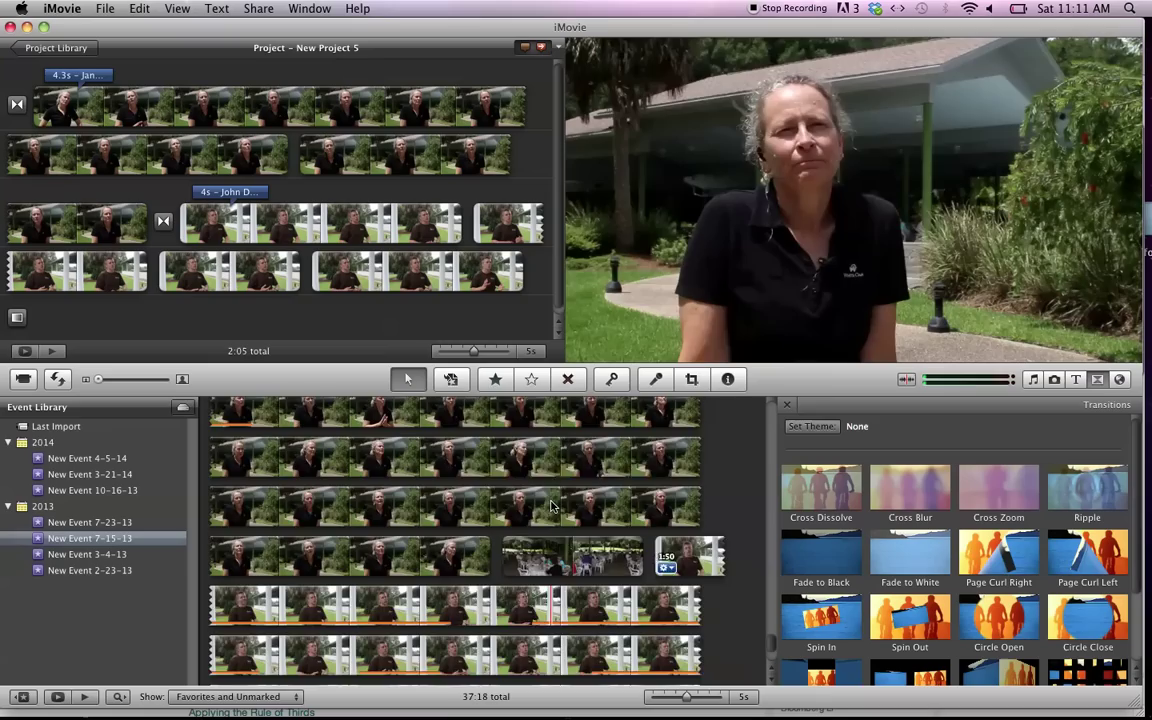
scroll(546, 505, "up", 10)
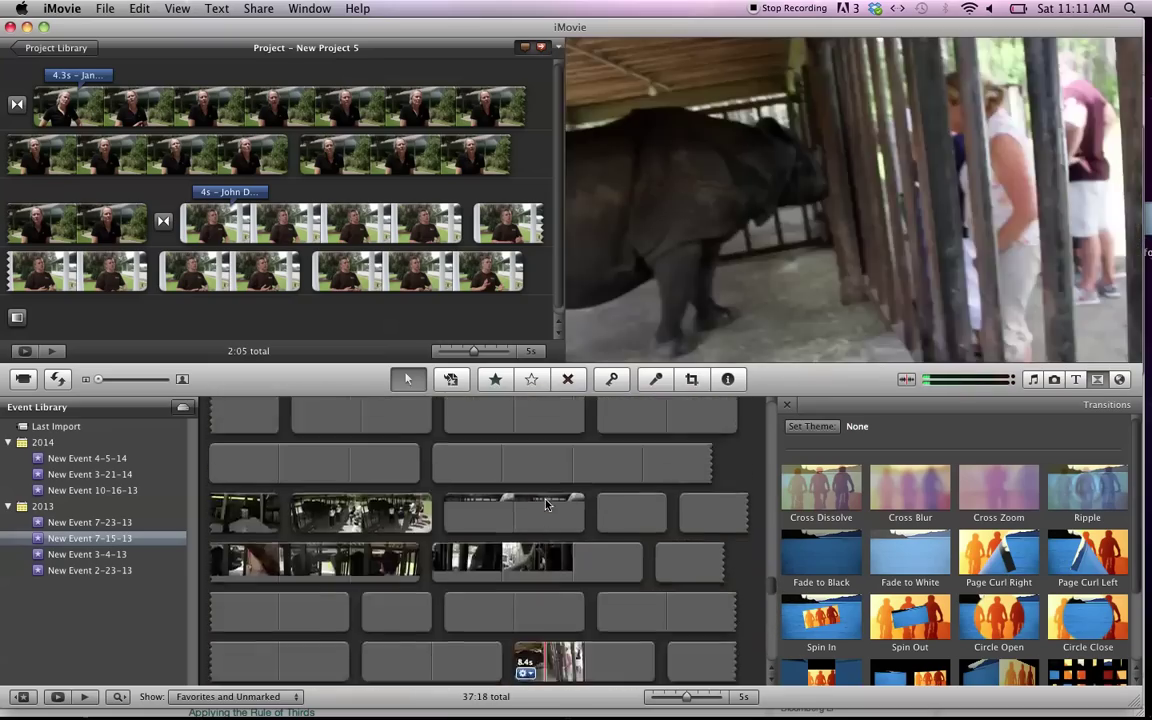
scroll(543, 505, "up", 10)
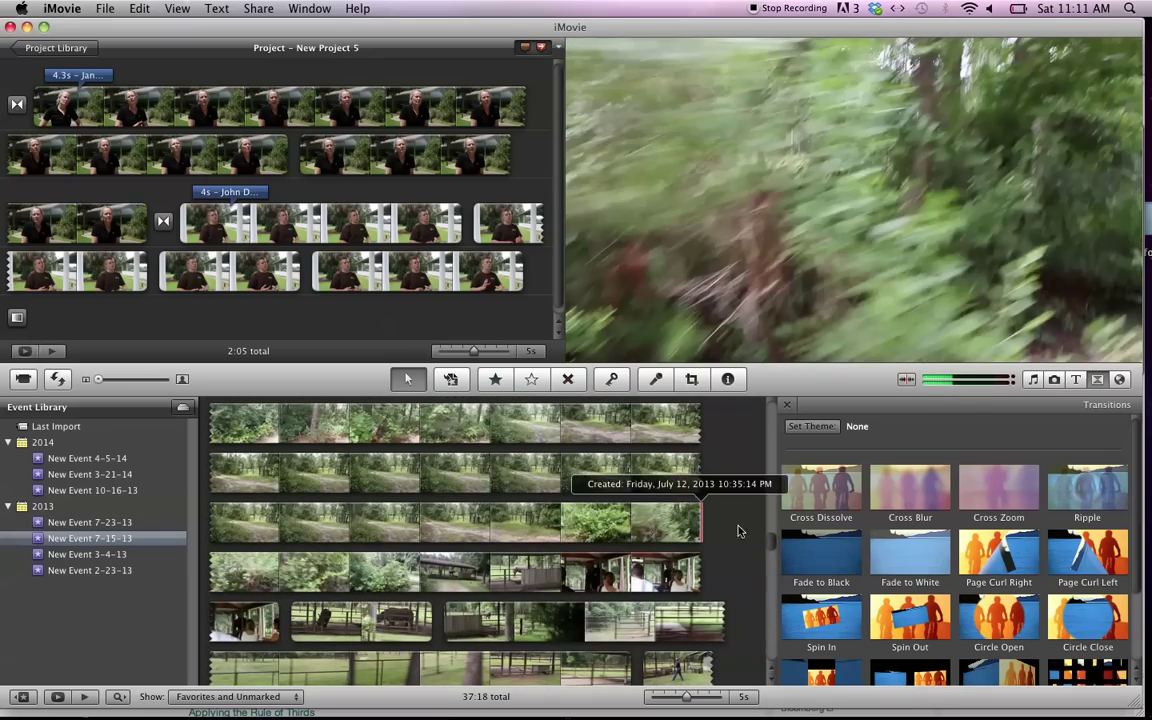
left_click_drag(774, 545, 729, 414)
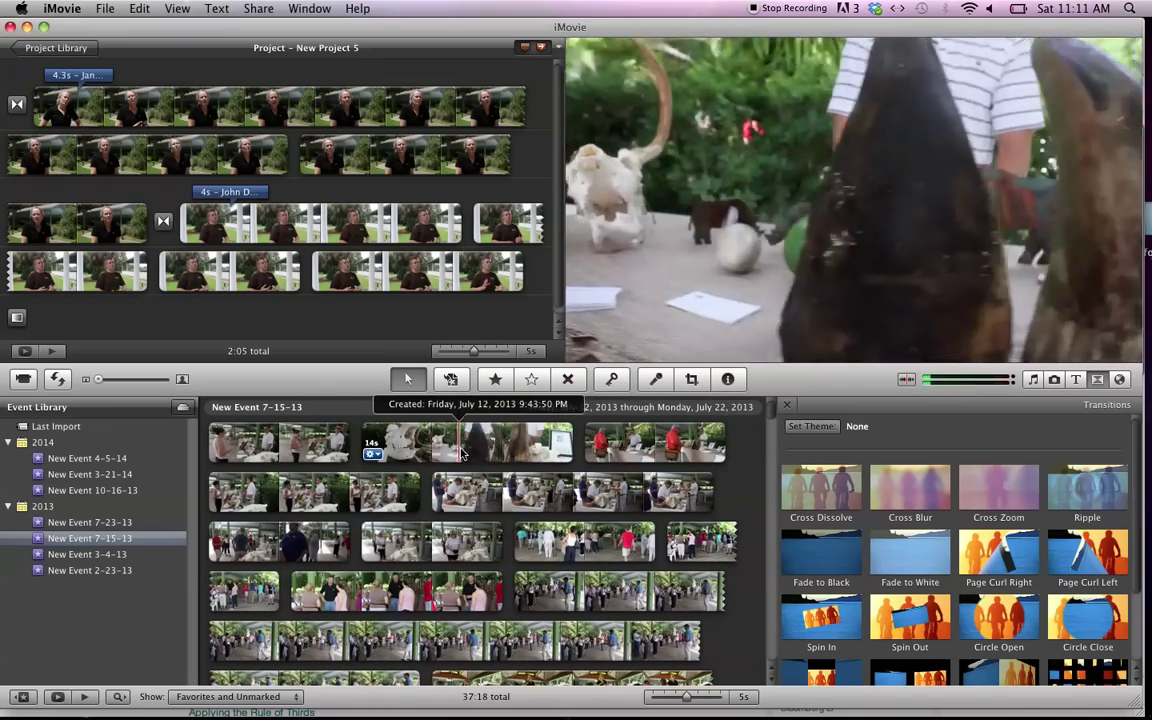
scroll(580, 490, "down", 5)
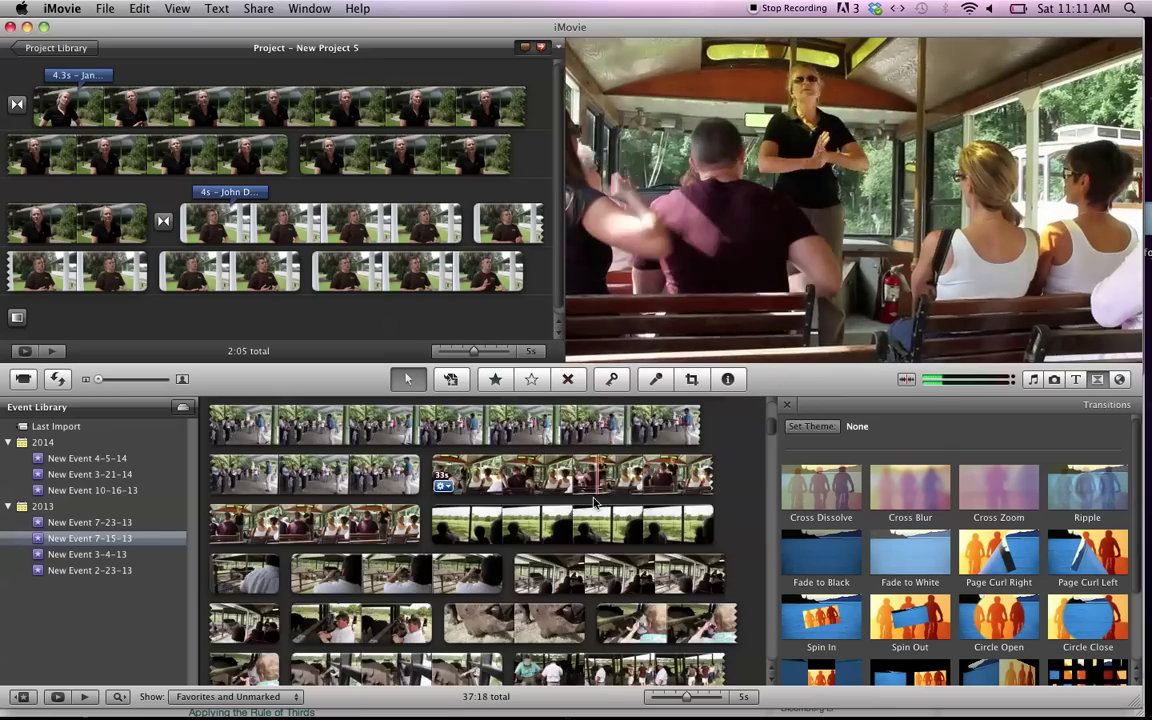
scroll(595, 503, "down", 3)
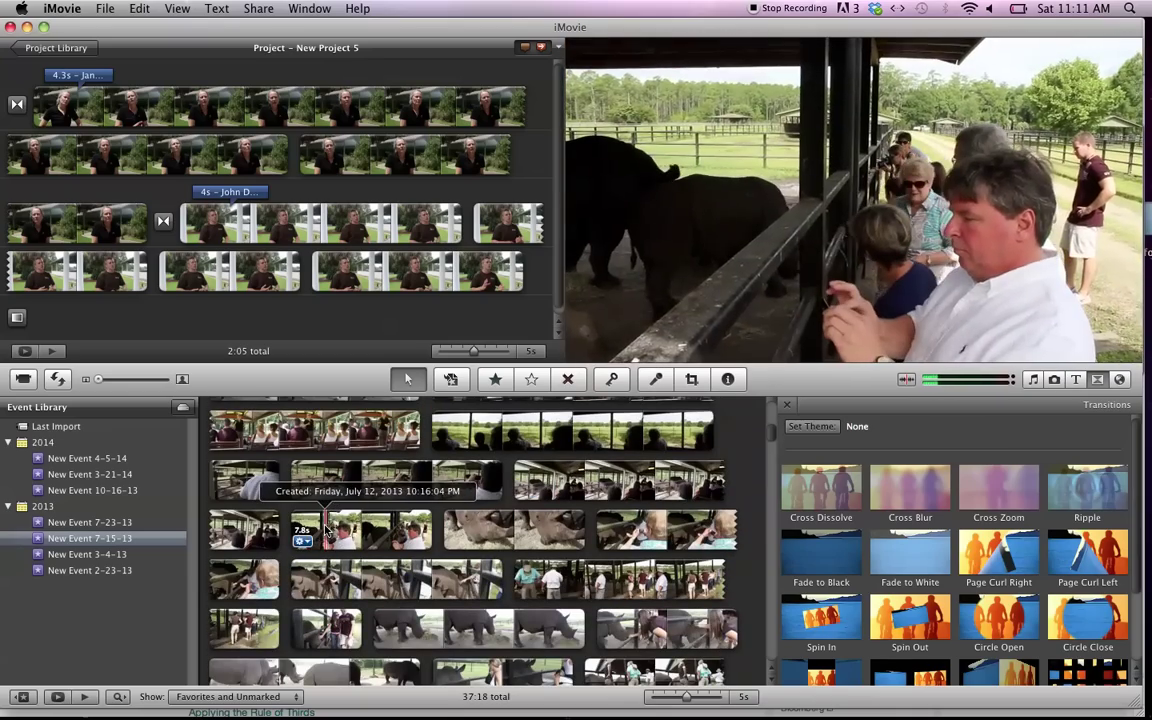
left_click_drag(323, 530, 400, 537)
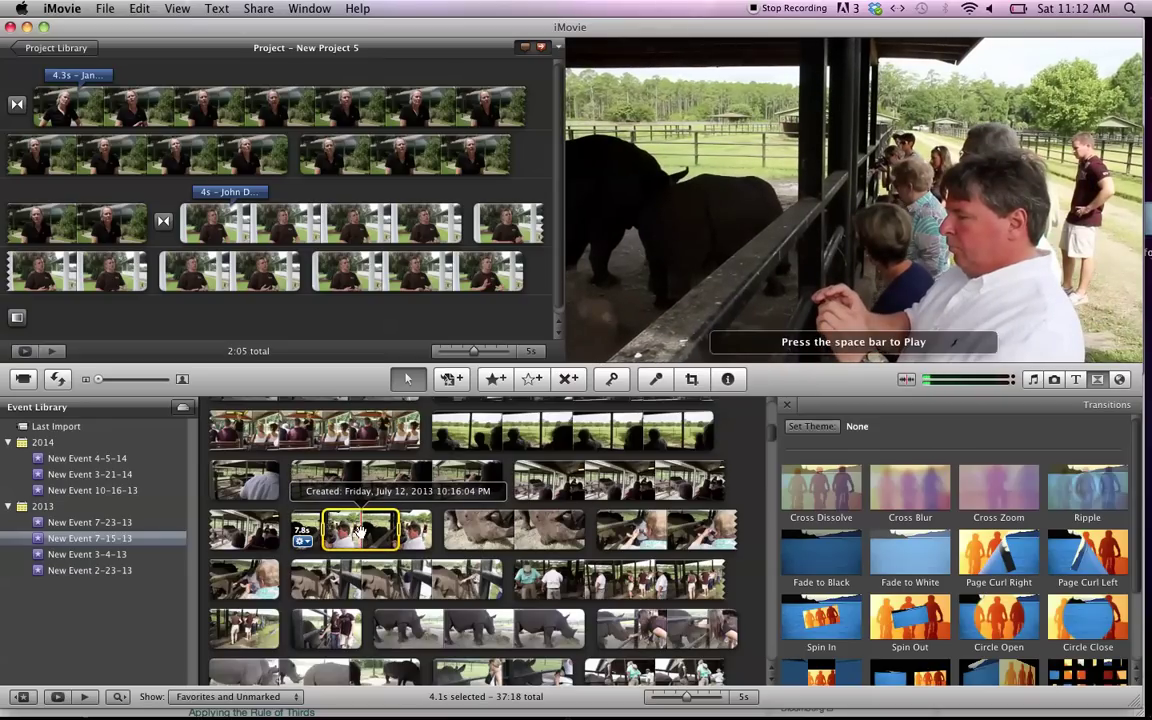
Select about 3.8 seconds of the standing rhino eating hay in the event footage.
scroll(358, 530, "down", 1)
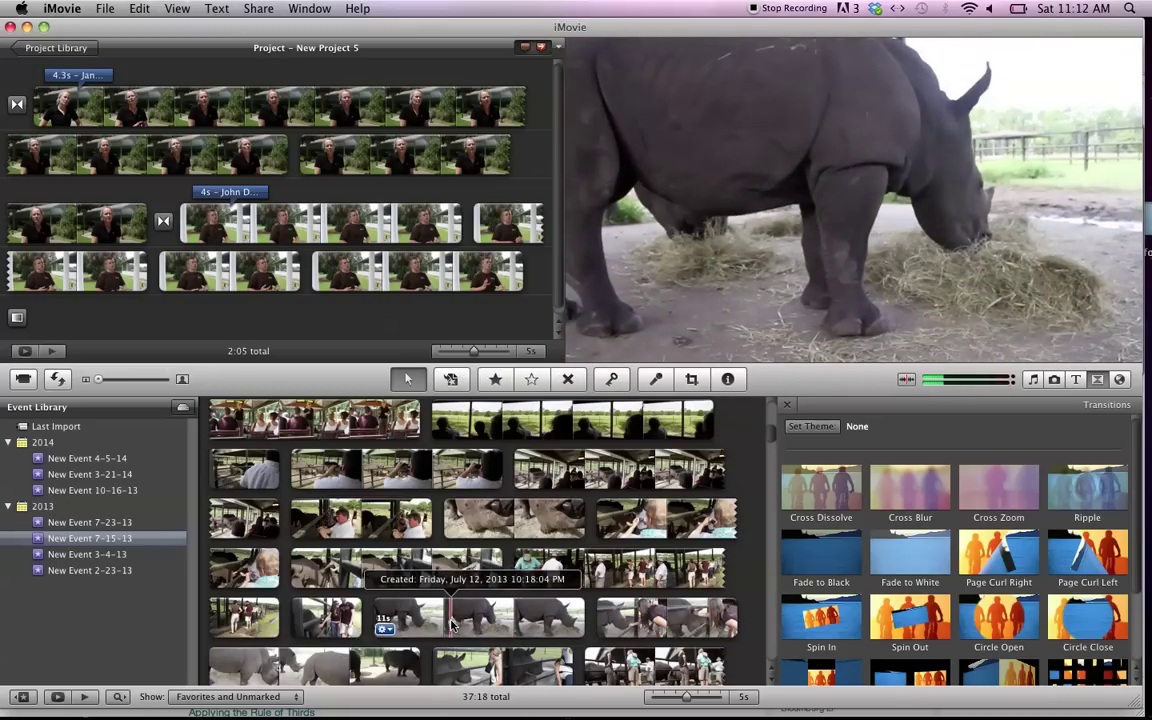
left_click_drag(451, 624, 487, 622)
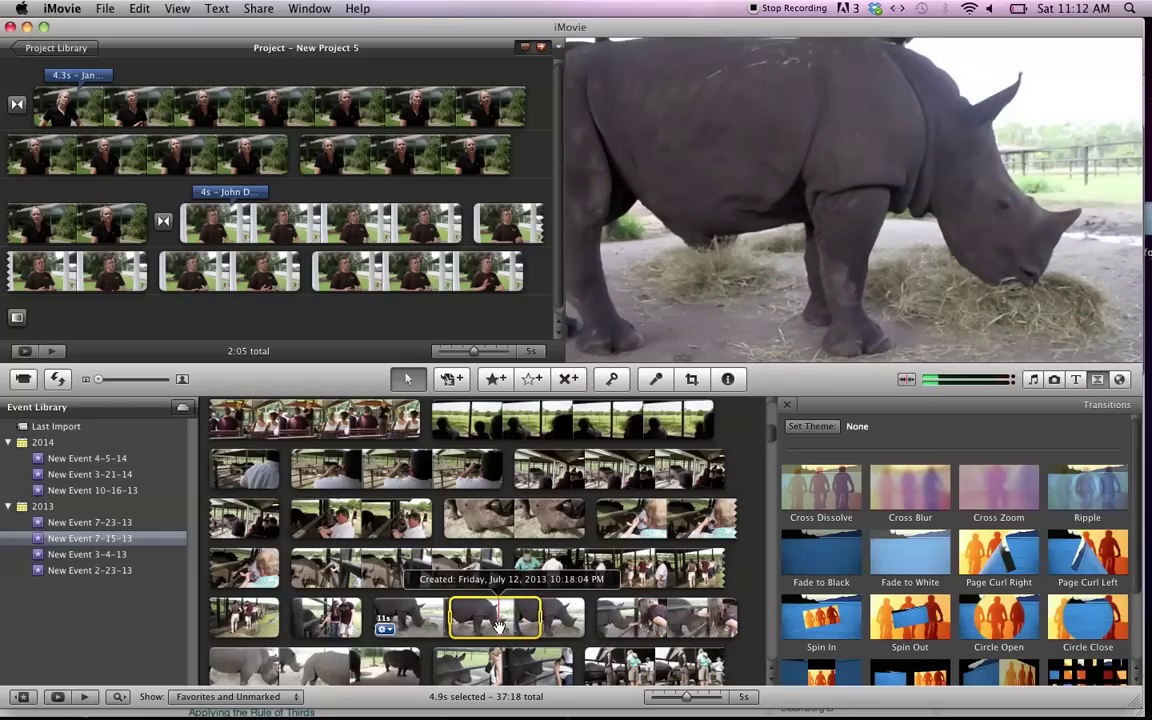
left_click(428, 613)
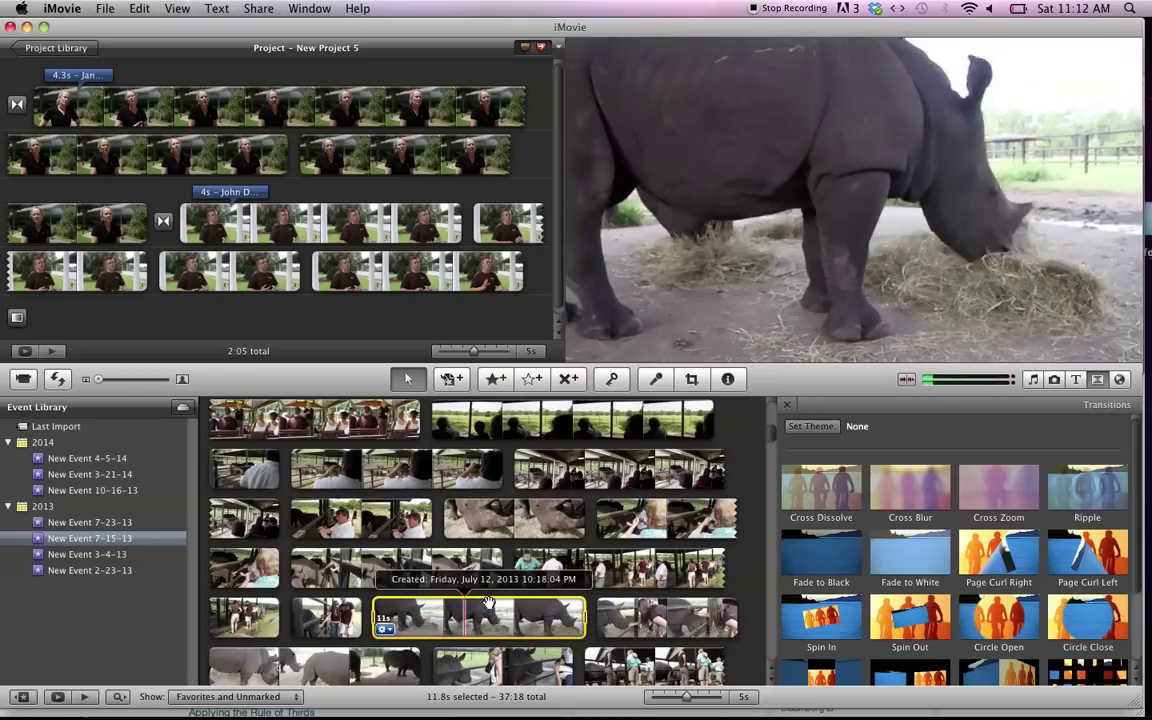
left_click(509, 554)
left_click_drag(465, 620, 540, 624)
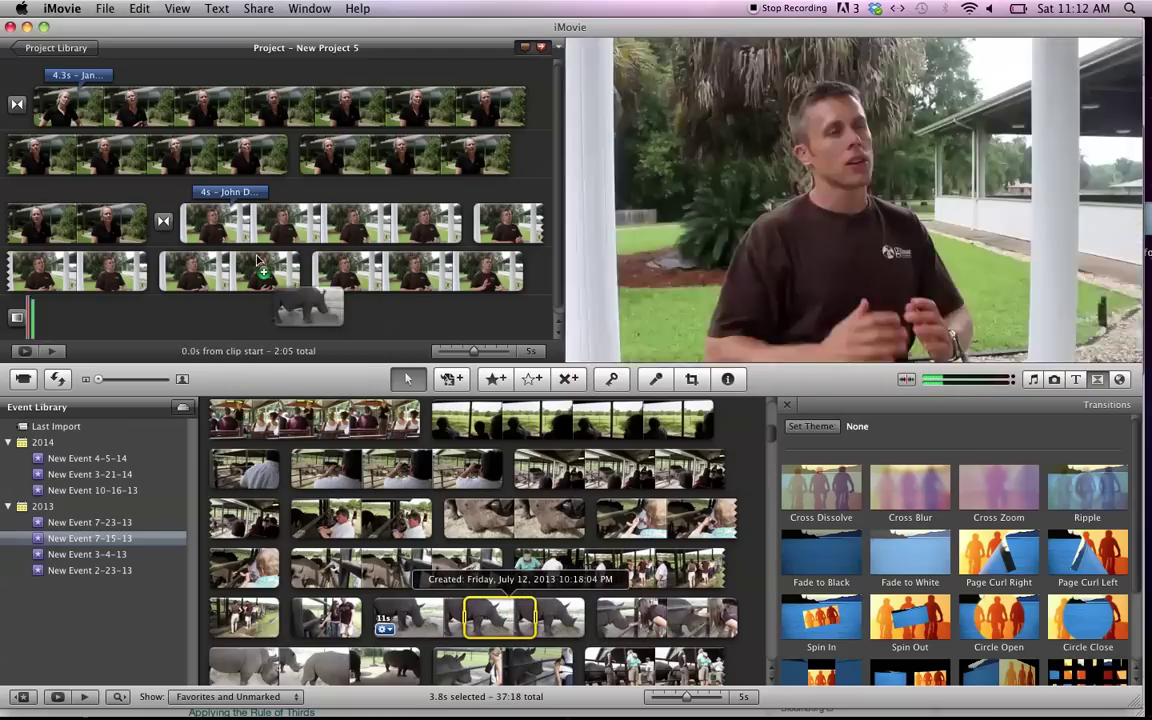
Place the selected rhino footage as a cutaway over the early part of the woman's first clip and shift it slightly earlier.
mouse_move(500, 617)
left_mouse_down()
mouse_move(166, 95)
mouse_move(168, 108)
left_mouse_up()
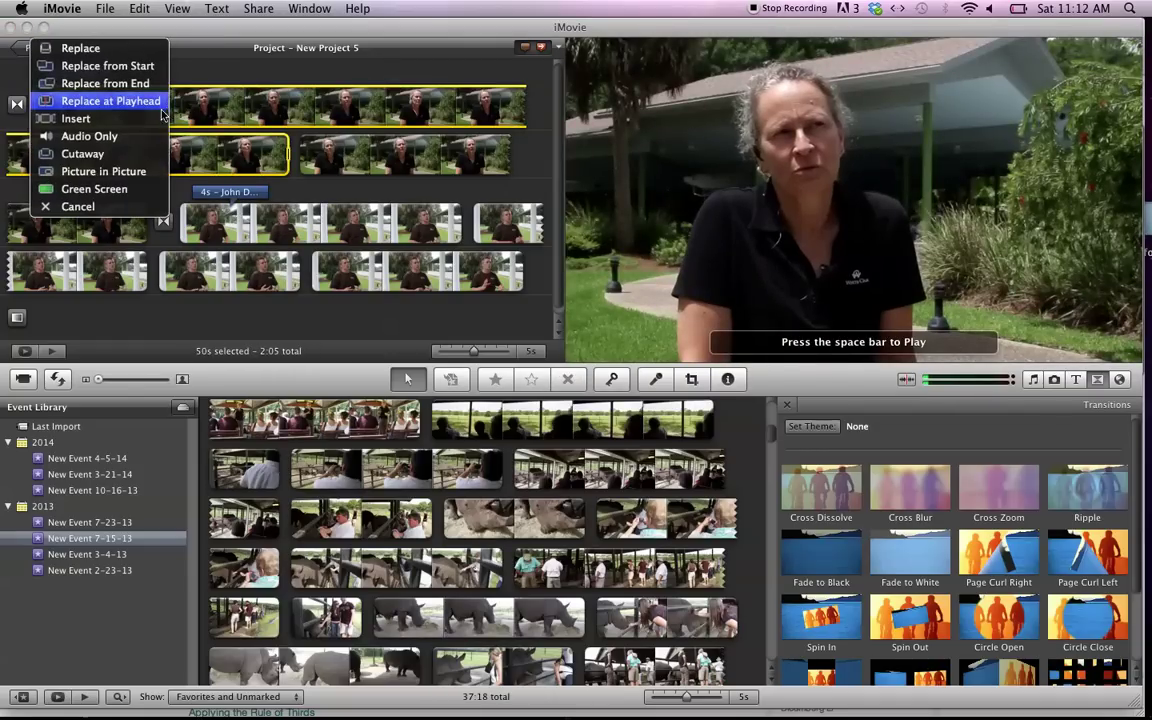
left_click(82, 154)
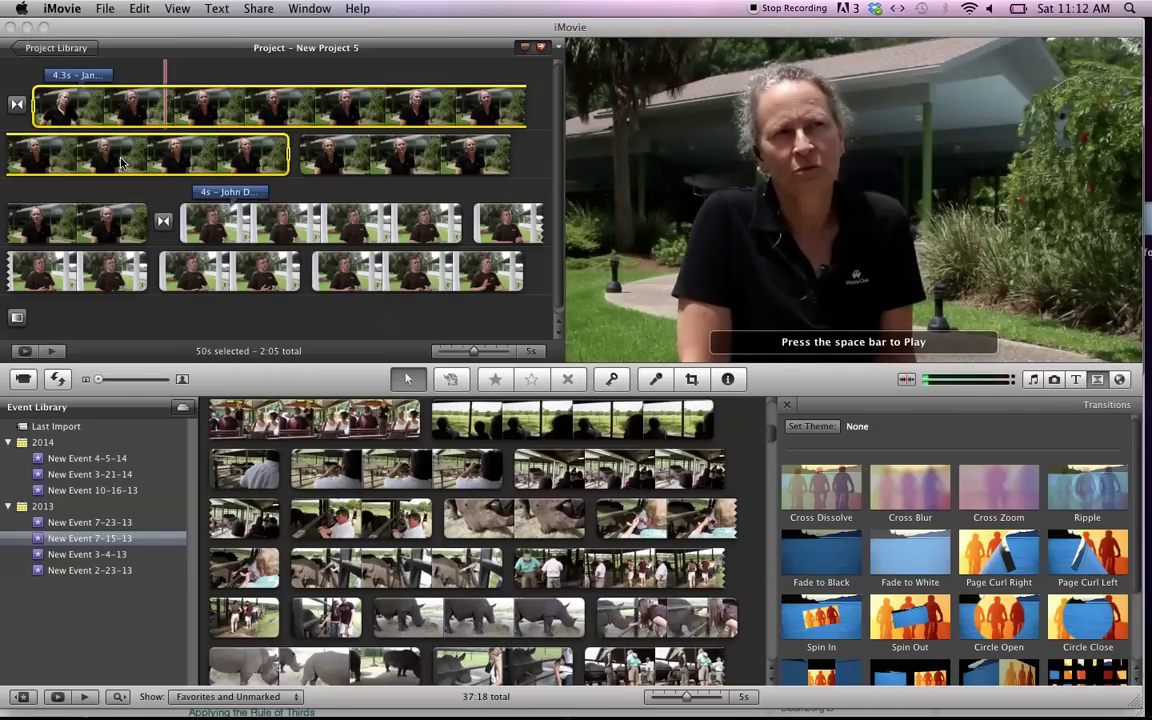
left_click(196, 92)
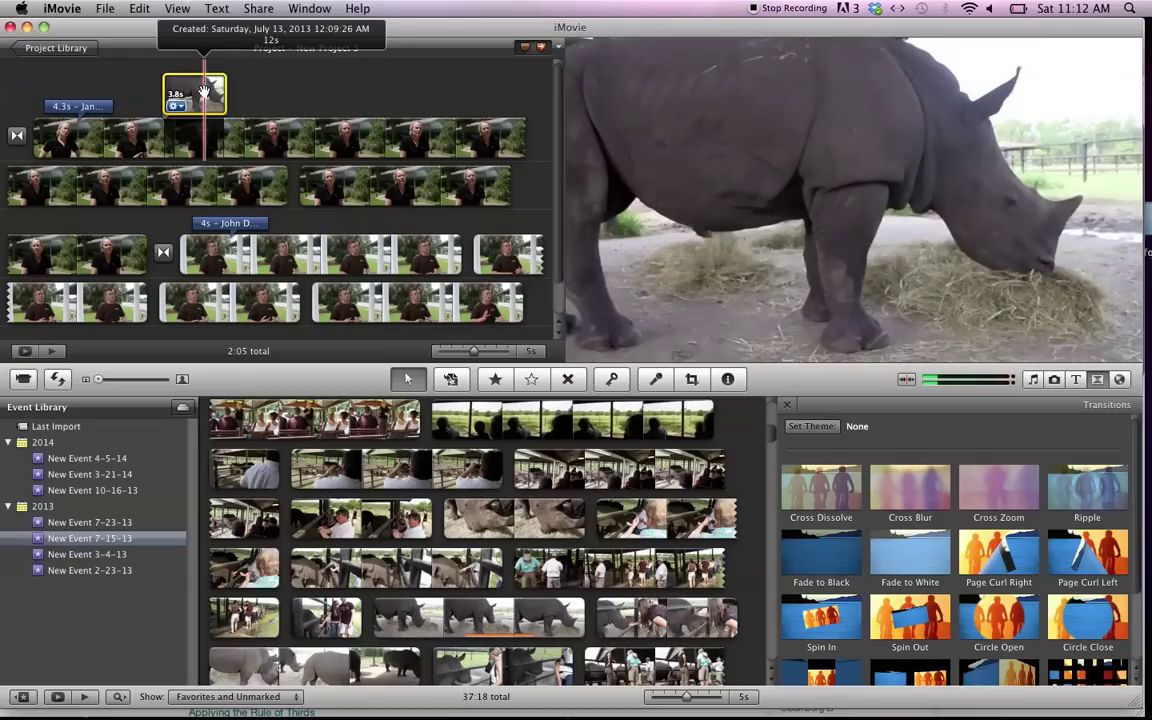
left_click_drag(181, 93, 184, 95)
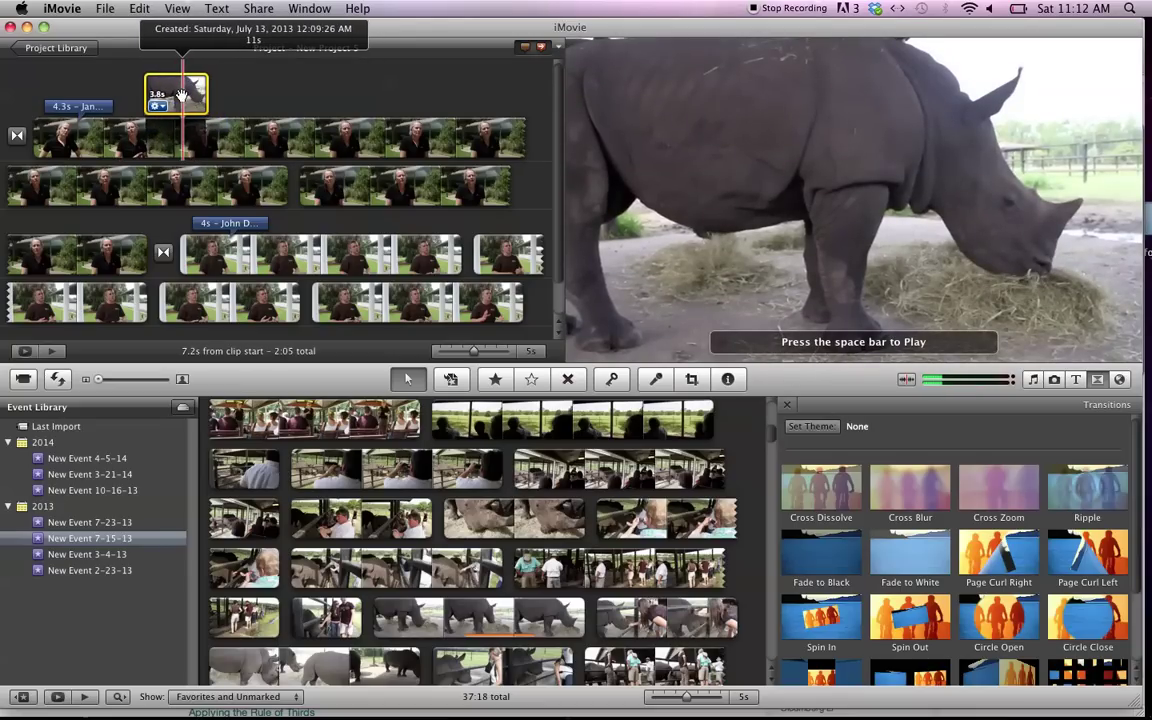
Check the Show Advanced Tools option in the general preferences and close them.
left_click(74, 8)
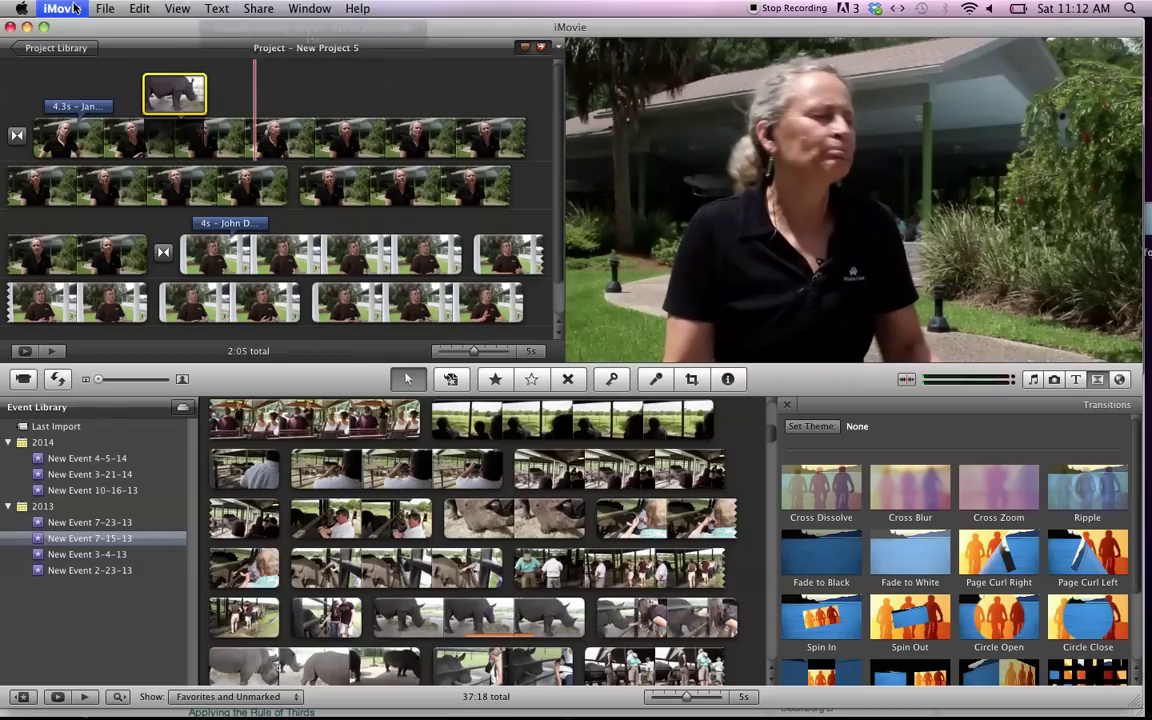
left_click(99, 53)
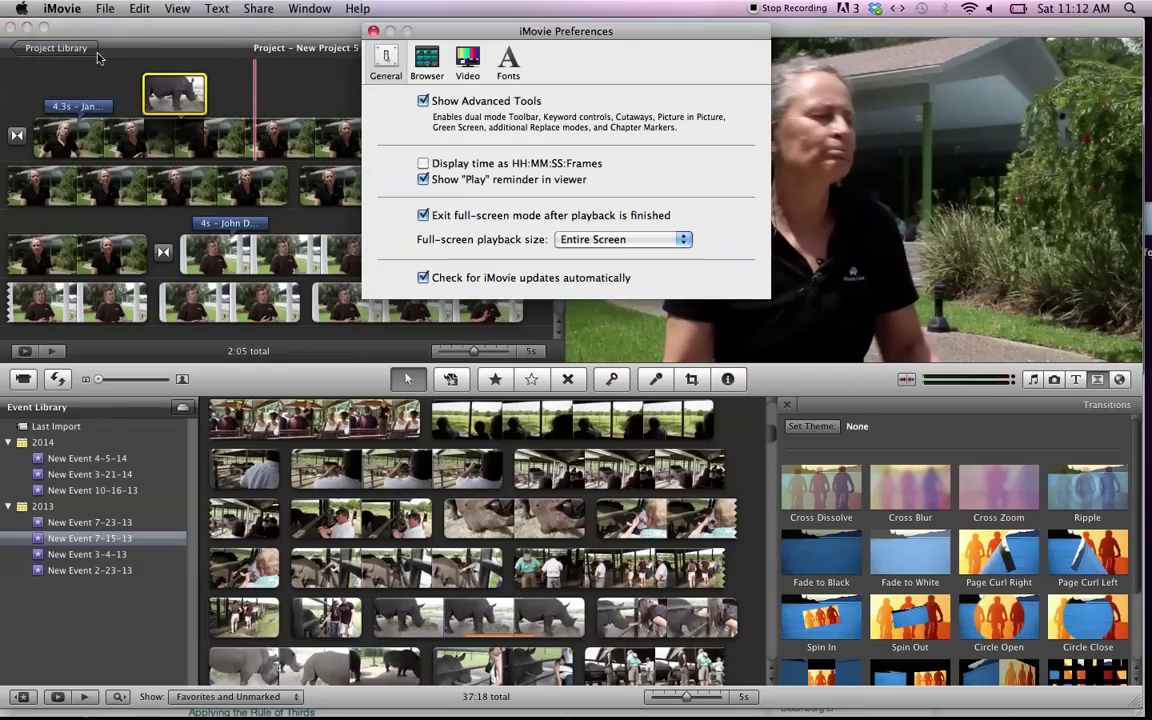
left_click(372, 33)
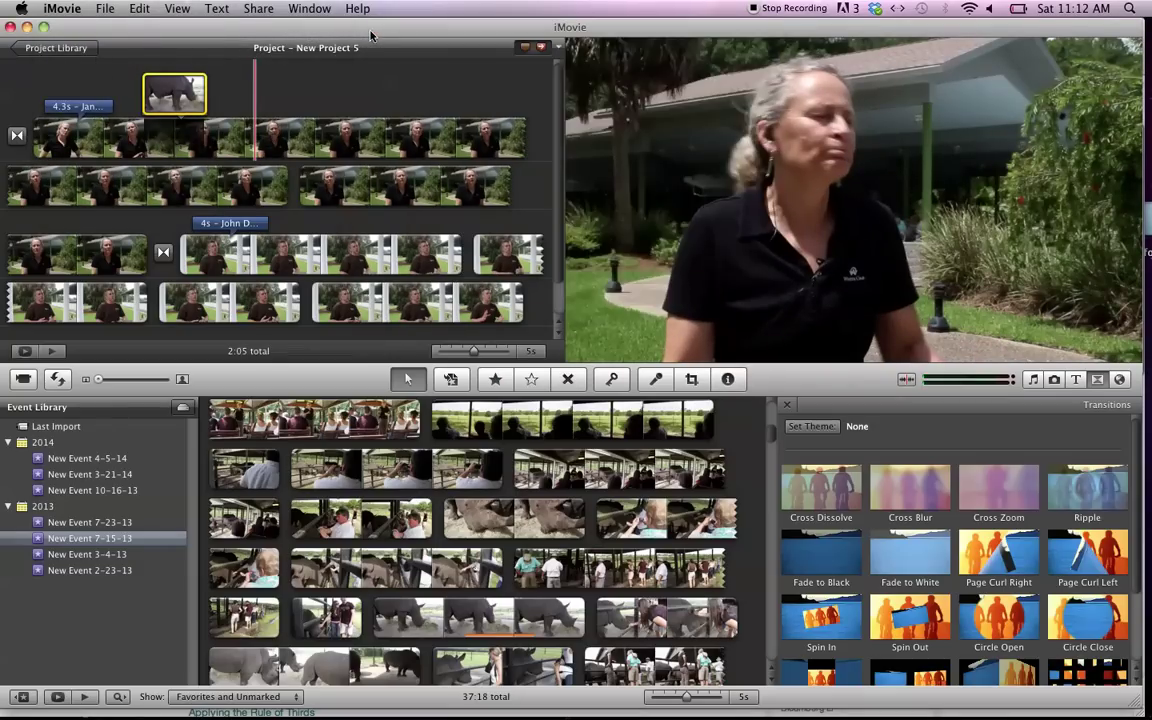
Add about 3.3 seconds of the rhino head close-up as a second cutaway over the woman's first clip, after the first cutaway.
left_click_drag(474, 512, 547, 515)
left_click_drag(212, 201, 150, 135)
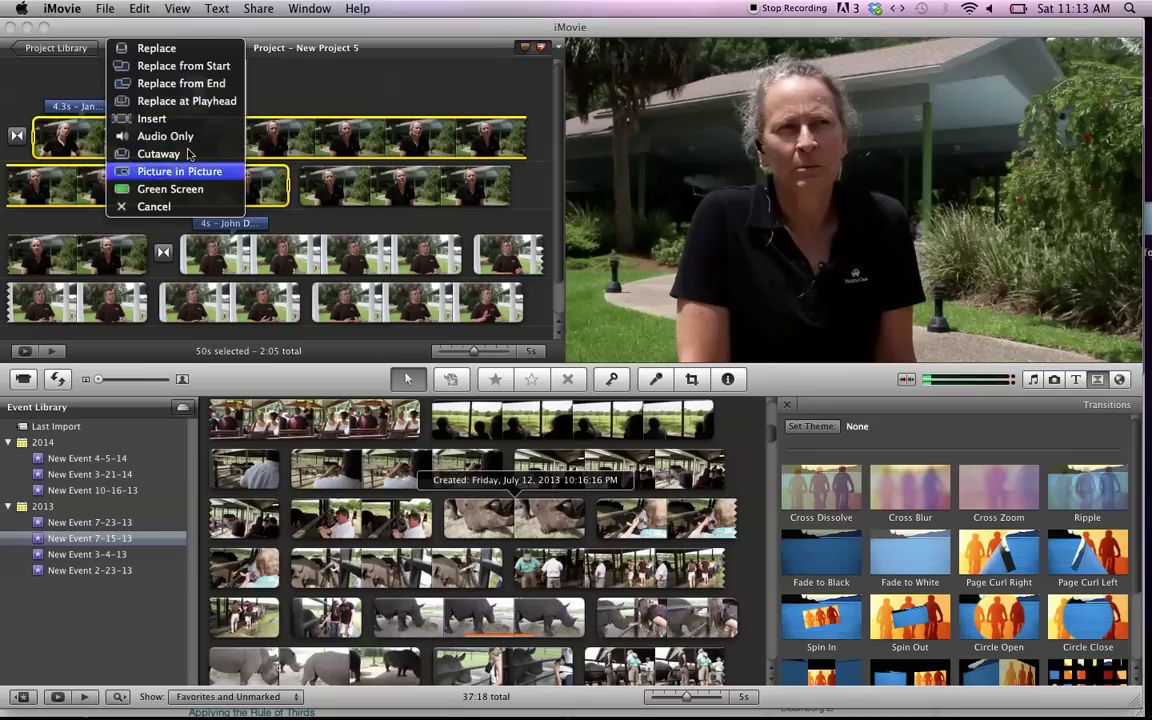
left_click(185, 155)
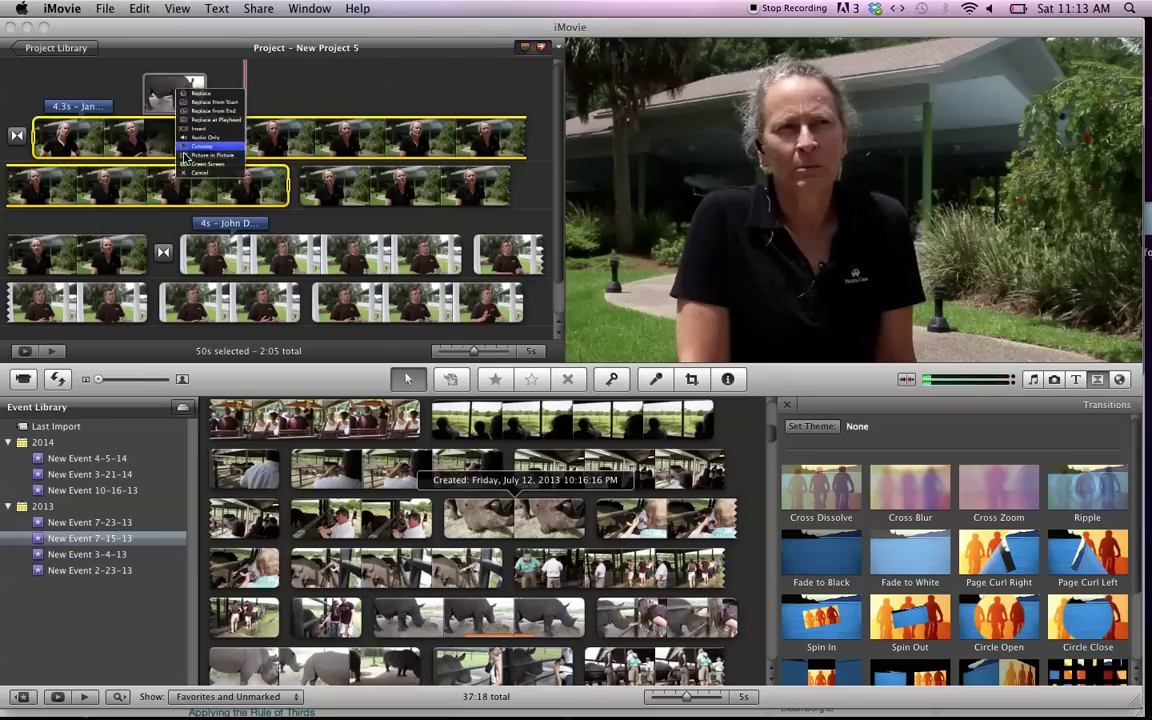
Review the general preferences once more for the Show Advanced Tools option that enables cutaways, and close them.
left_click(62, 8)
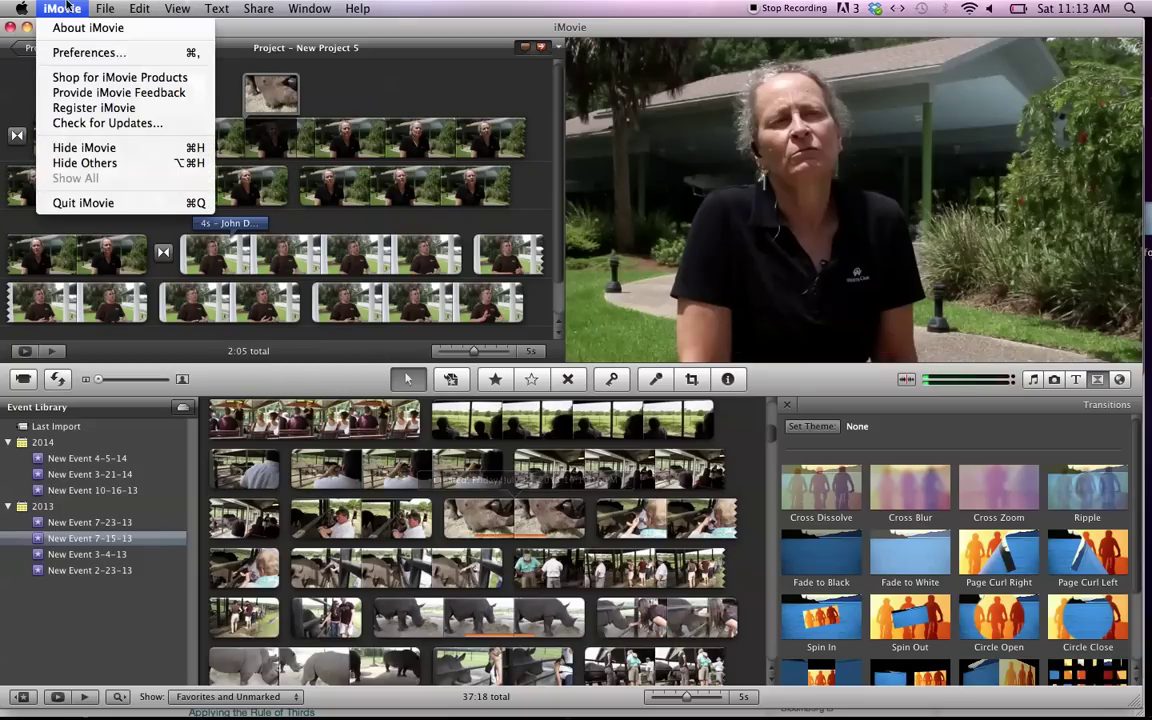
left_click(83, 54)
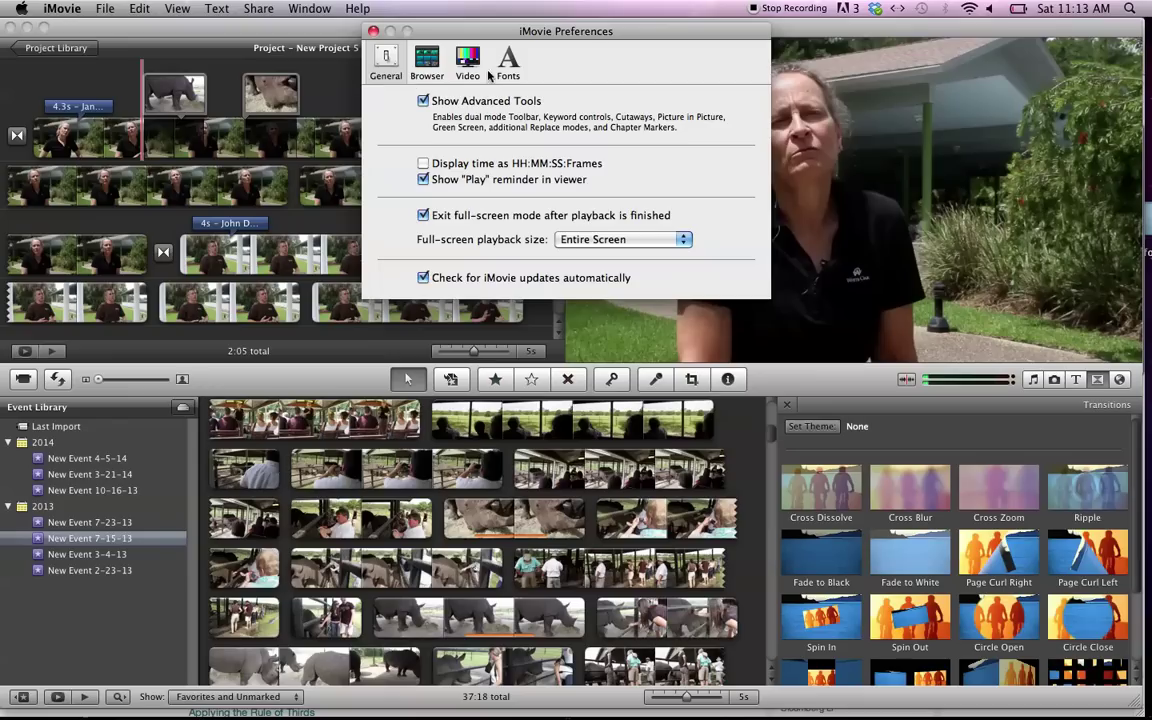
left_click(373, 33)
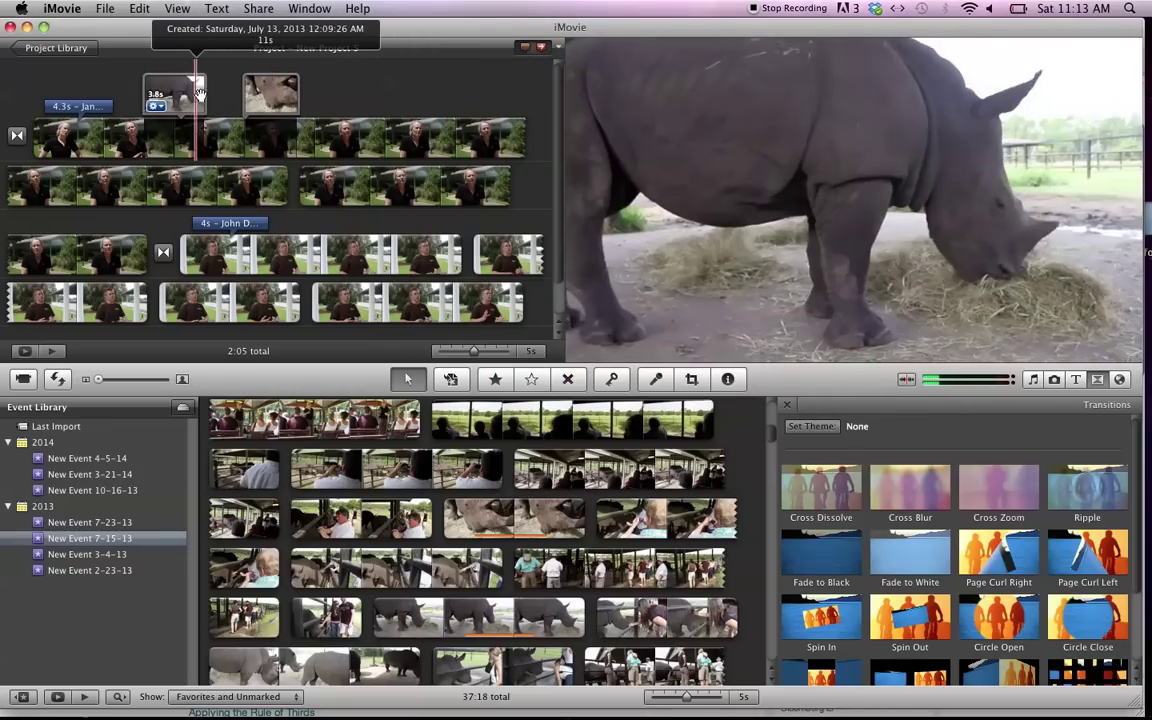
Move the rhino close-up cutaway earlier so it directly follows the first cutaway.
left_click(268, 84)
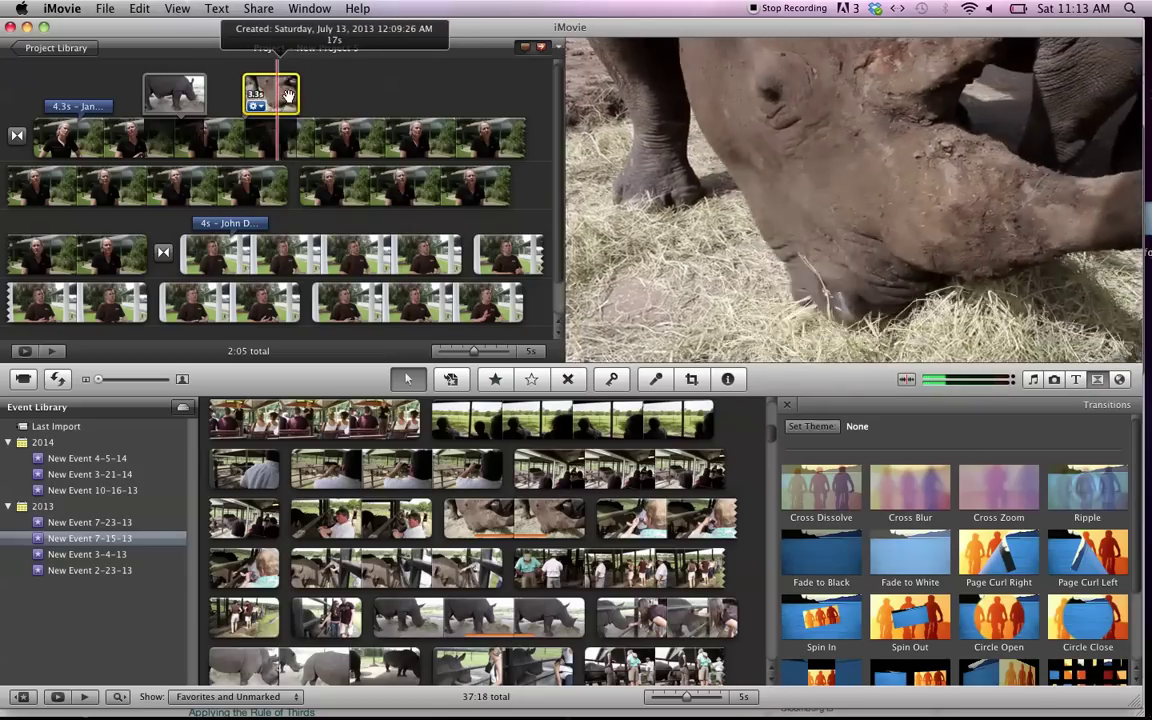
left_click_drag(257, 96, 213, 97)
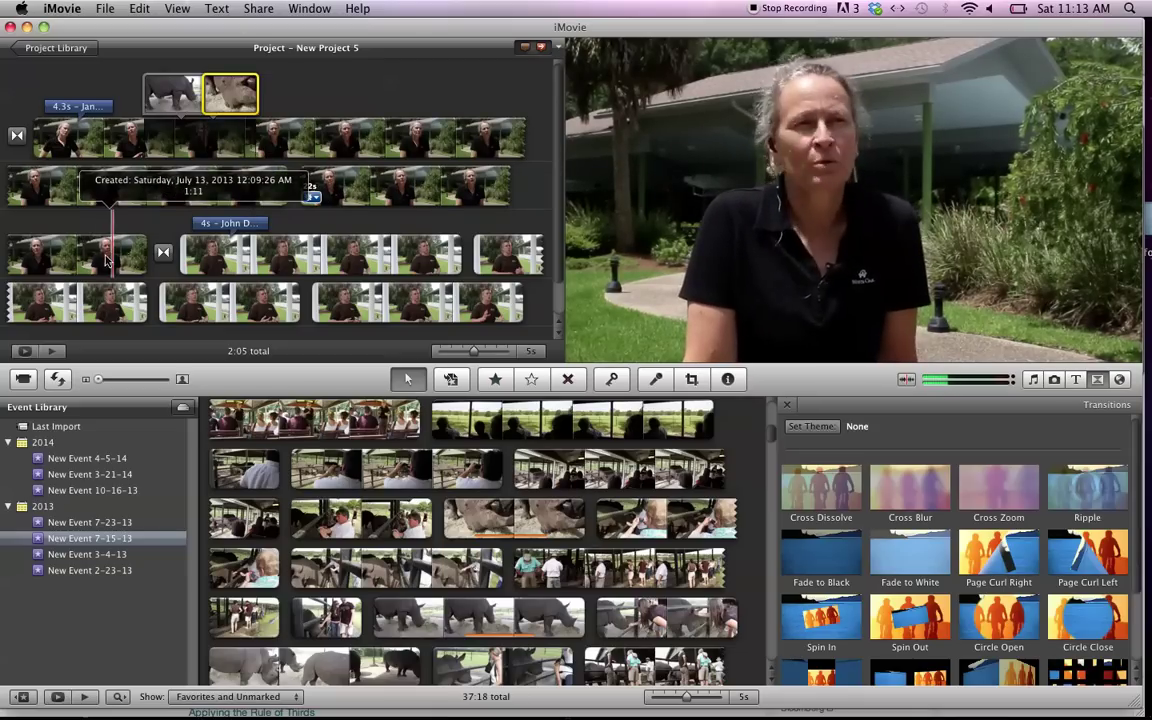
Add about 5.5 seconds of the rhino at the fence as a cutaway over the woman's last clip and shift it earlier.
left_click_drag(386, 570, 62, 256)
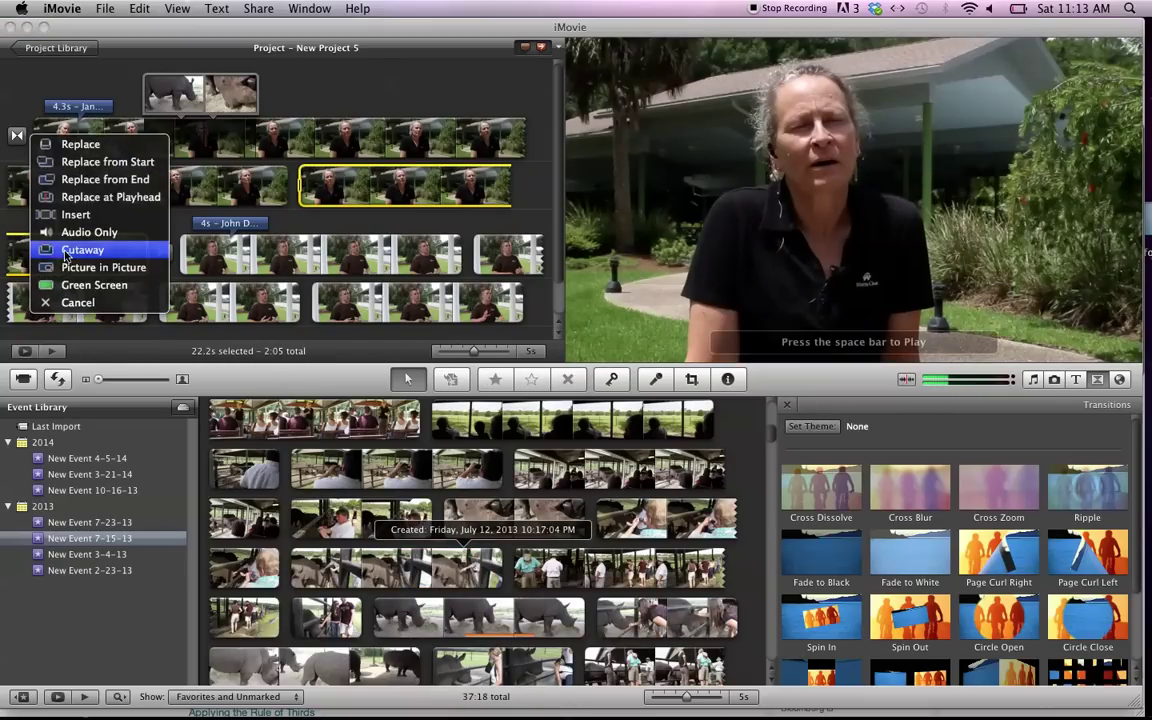
left_click(66, 250)
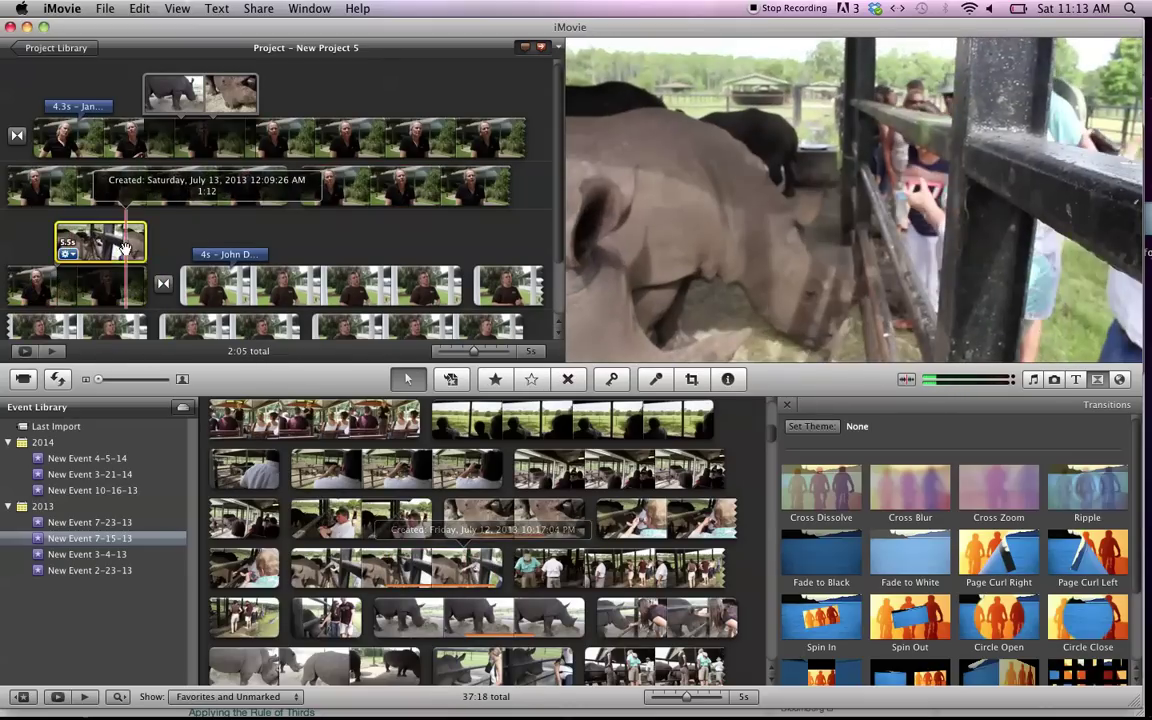
mouse_move(95, 241)
left_mouse_down()
mouse_move(55, 242)
mouse_move(77, 242)
left_mouse_up()
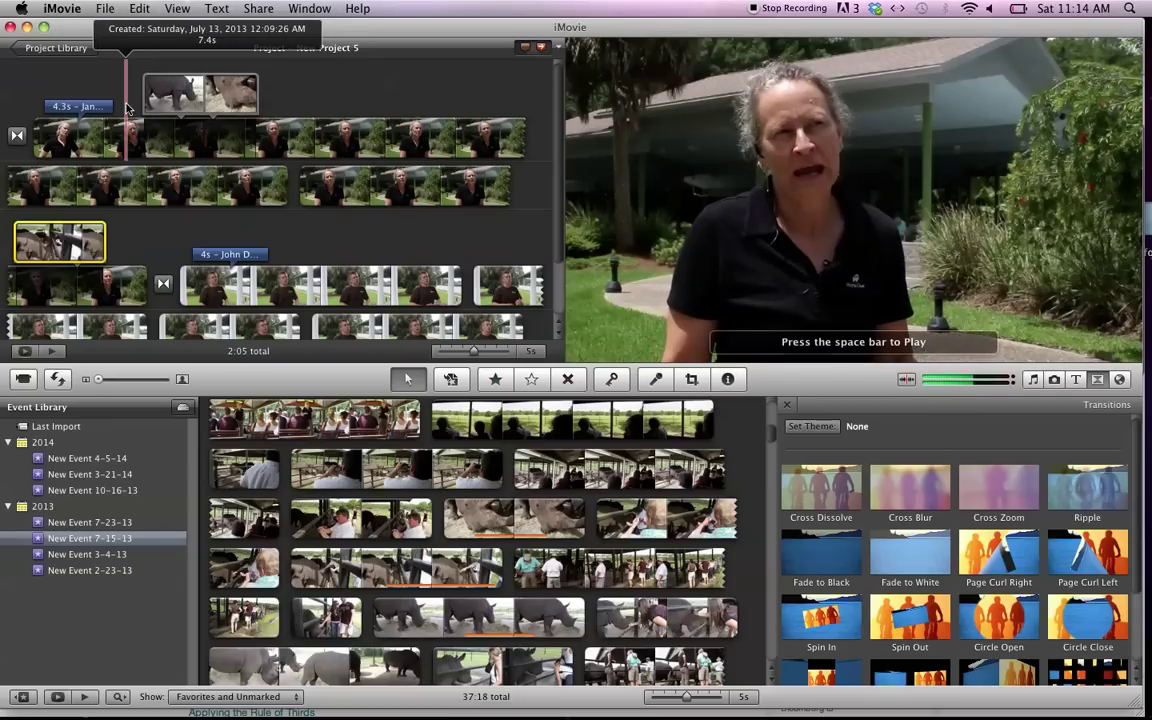
Turn up the computer's sound and play the project from just before the first rhino cutaway.
key("XF86AudioRaiseVolume")
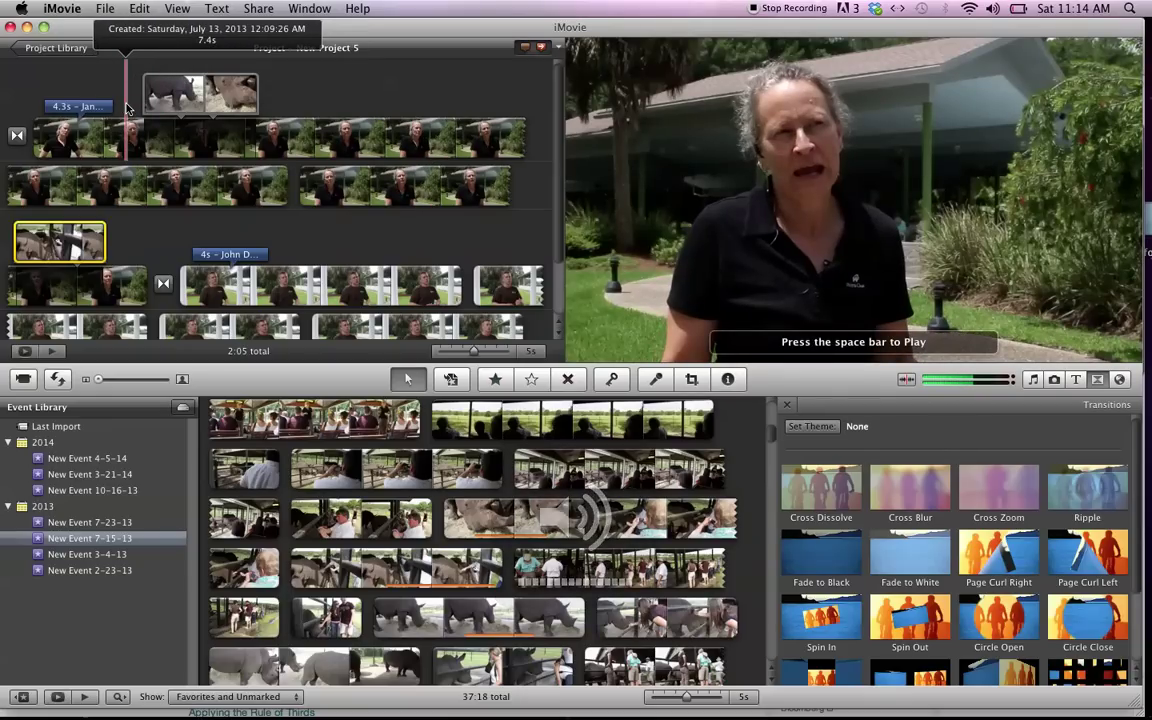
key("space")
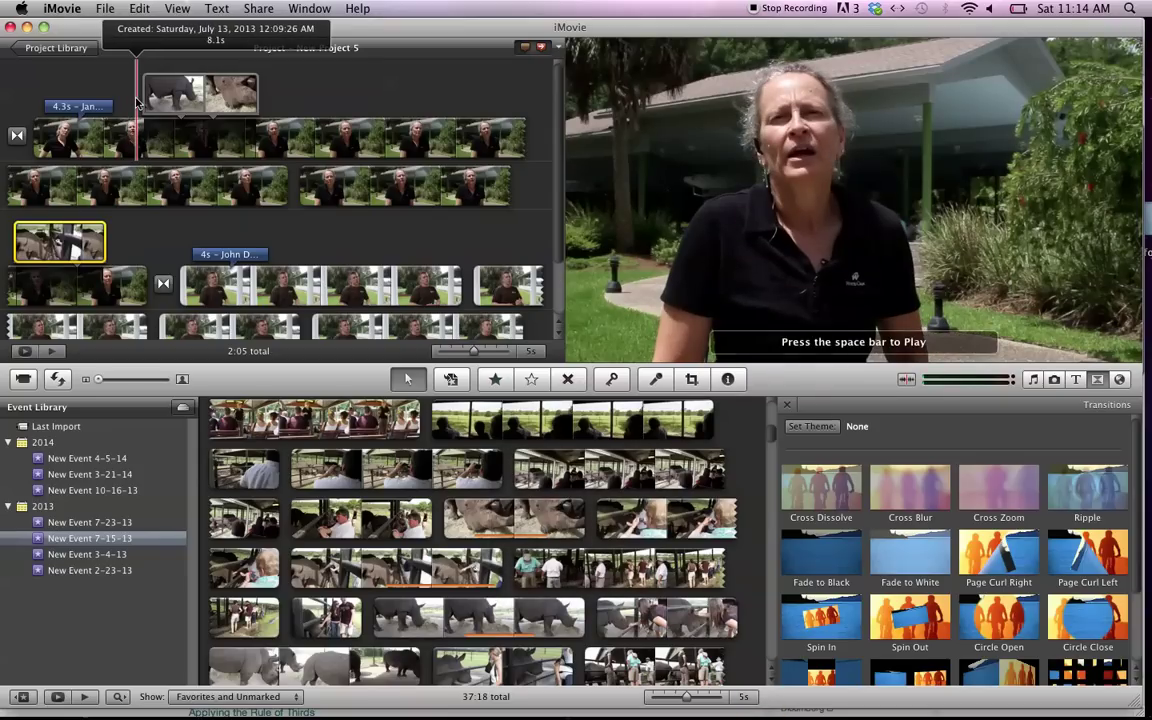
Mute the first rhino cutaway in its audio adjustments.
left_click(153, 106)
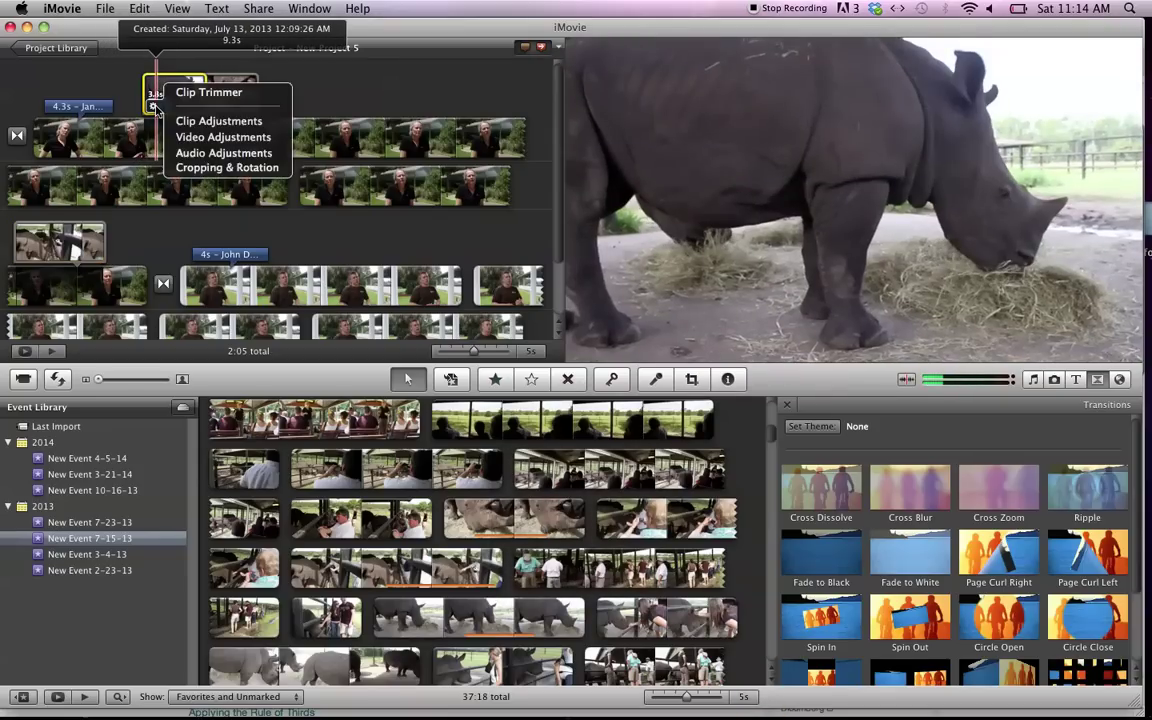
left_click(216, 157)
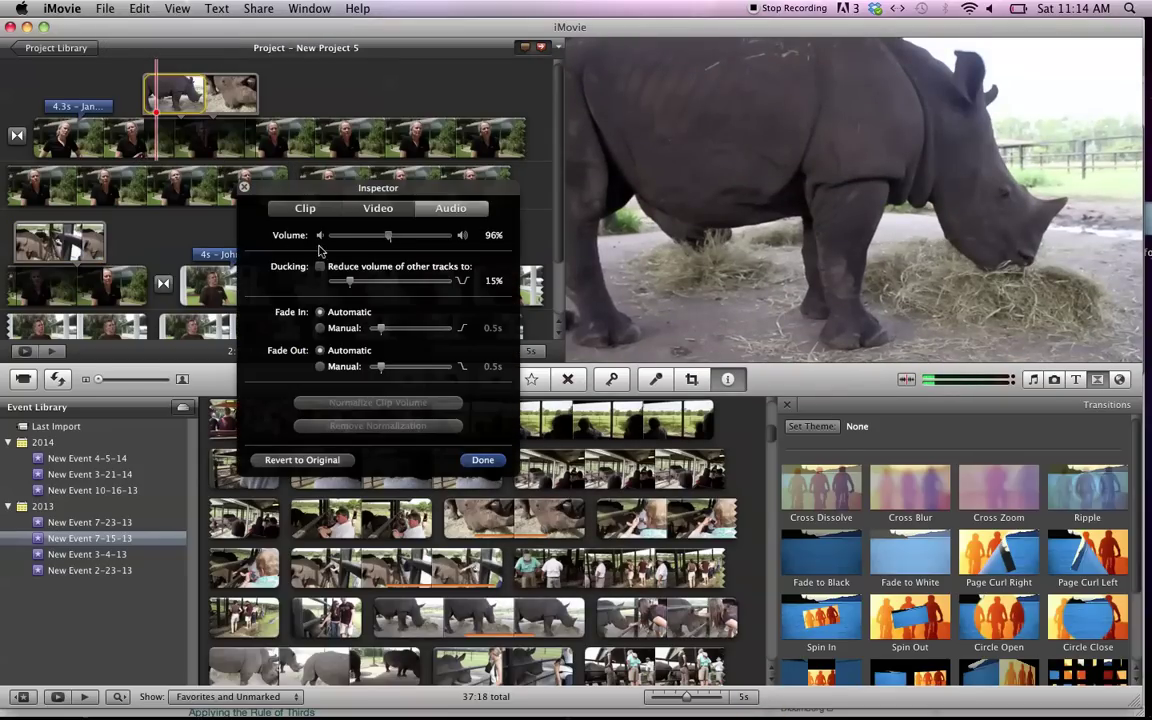
left_click(484, 460)
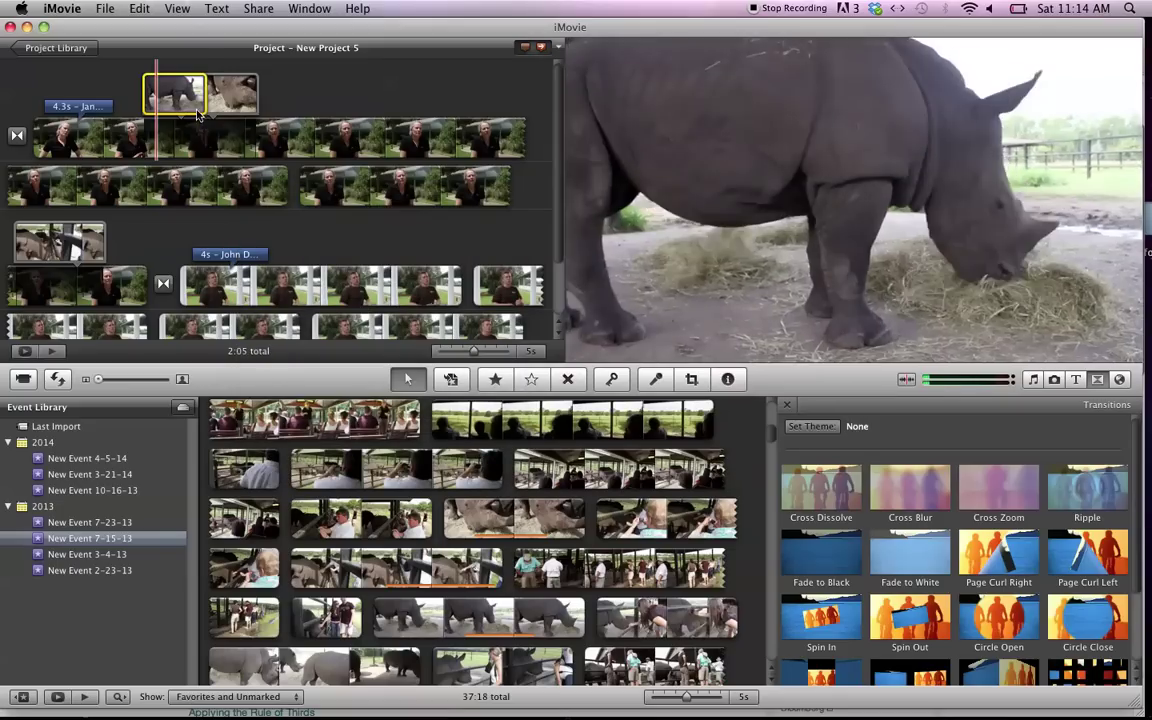
Set the volume of the rhino close-up cutaway to 0% in its audio adjustments.
left_click(213, 106)
left_click(255, 152)
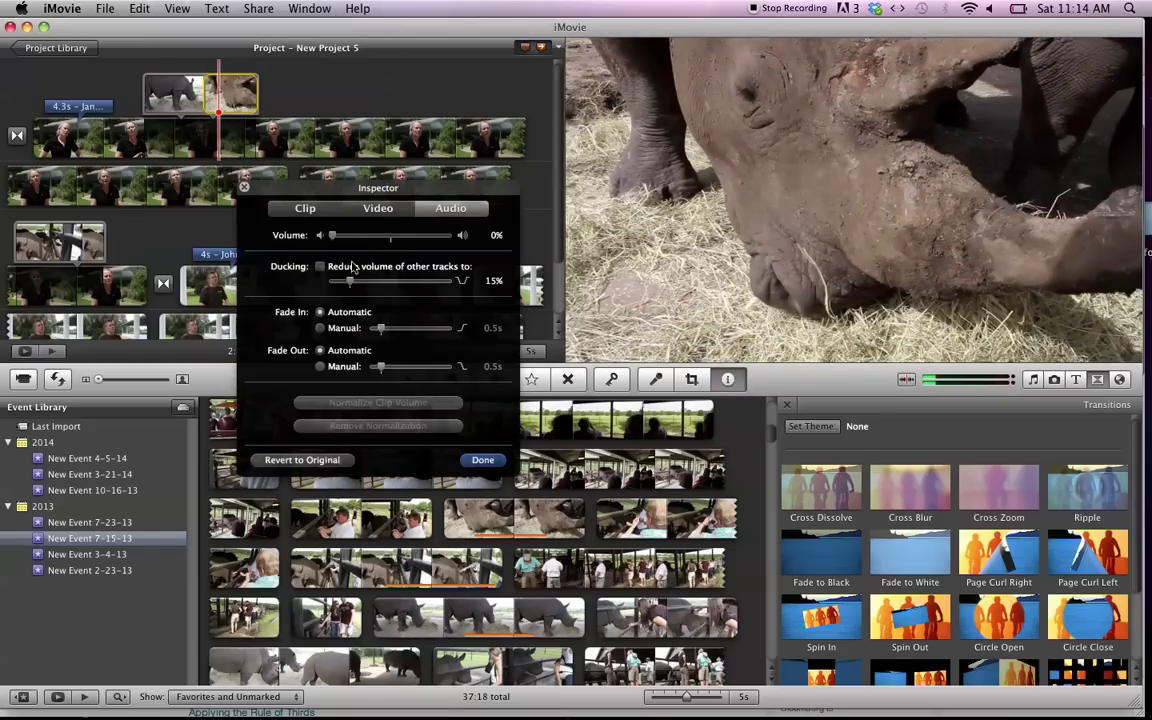
left_click(483, 460)
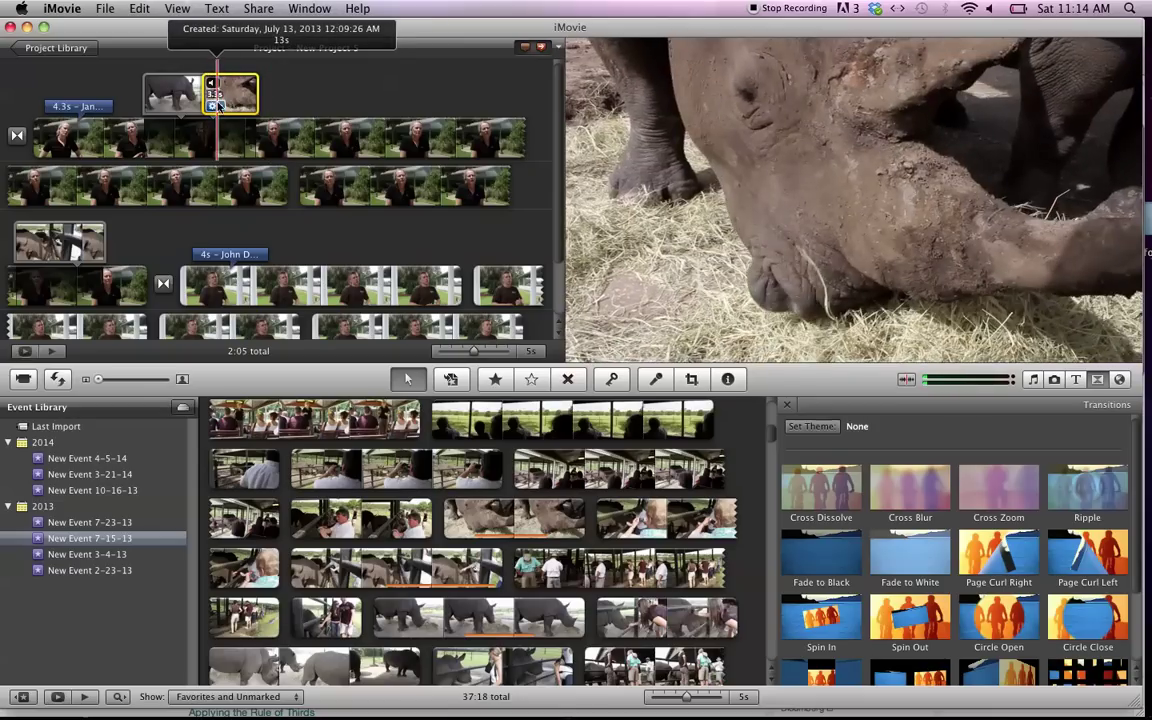
left_click(218, 108)
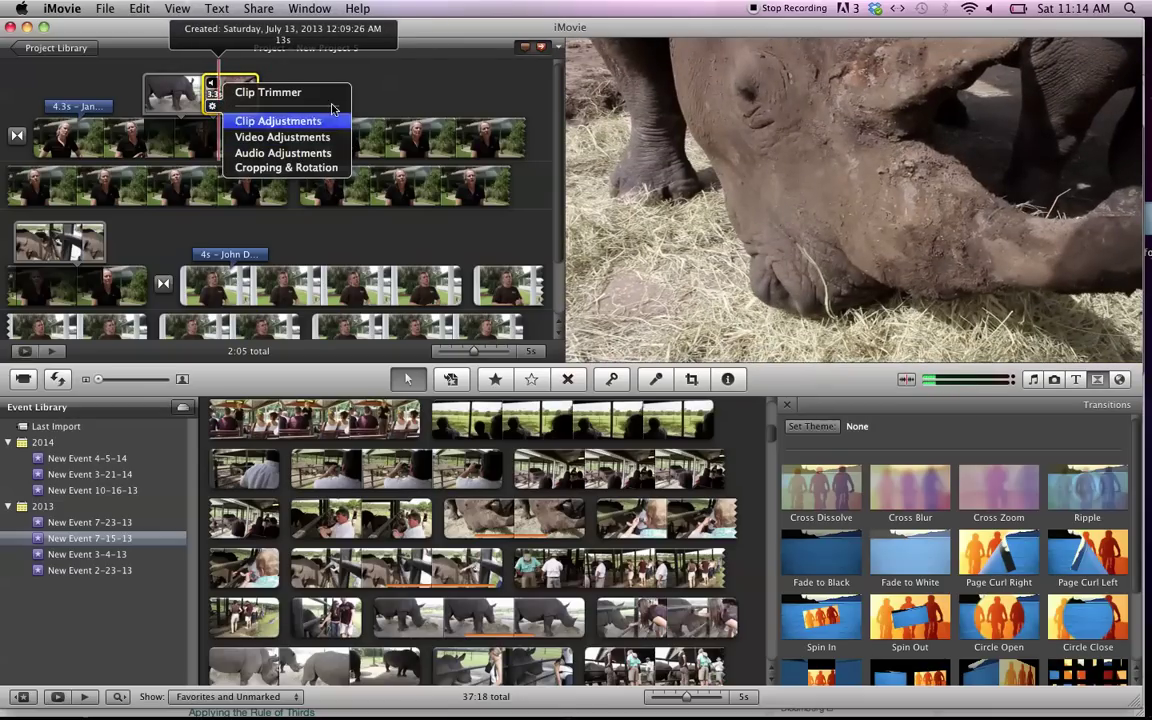
left_click(391, 83)
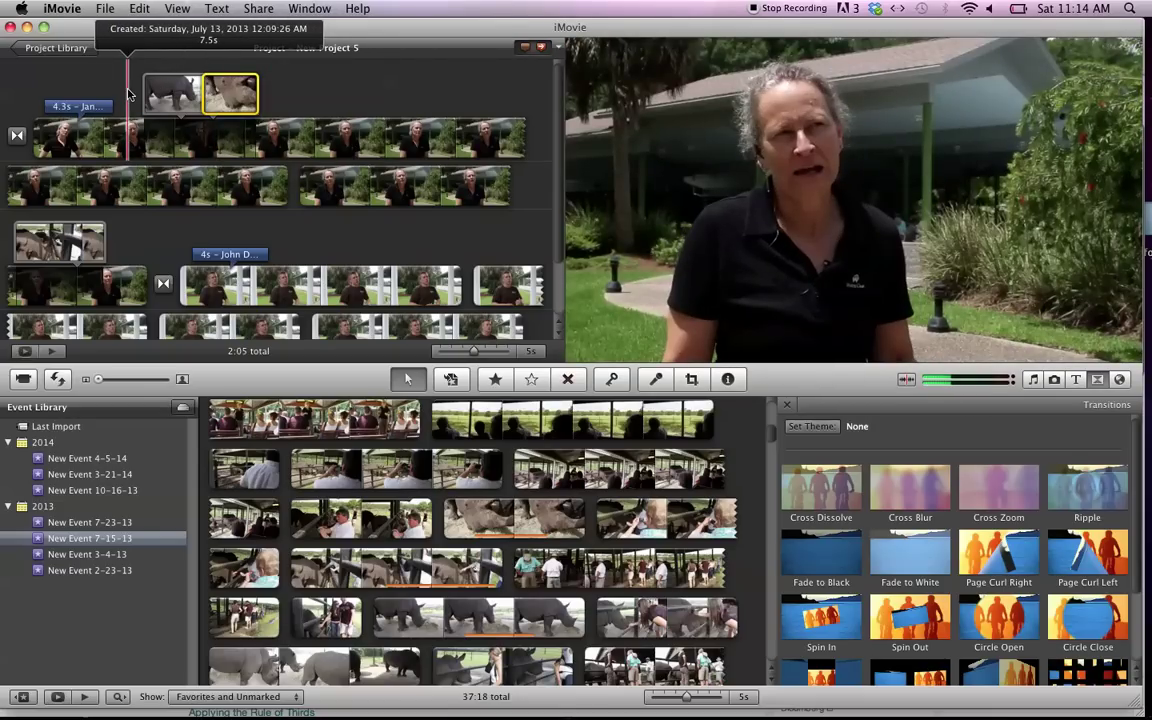
Turn the computer's sound up again and play through the two muted rhino cutaways.
key("XF86AudioRaiseVolume")
key("space")
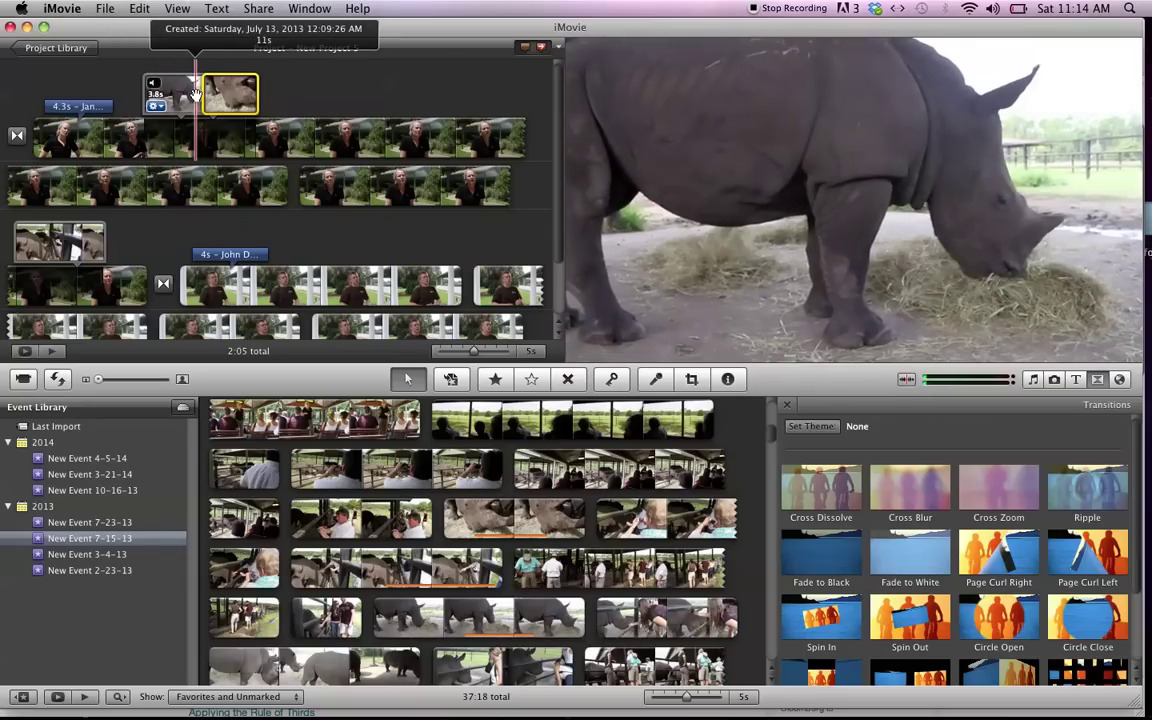
Review the man's clips at the end of the project and play part of his last clip.
scroll(303, 218, "down", 3)
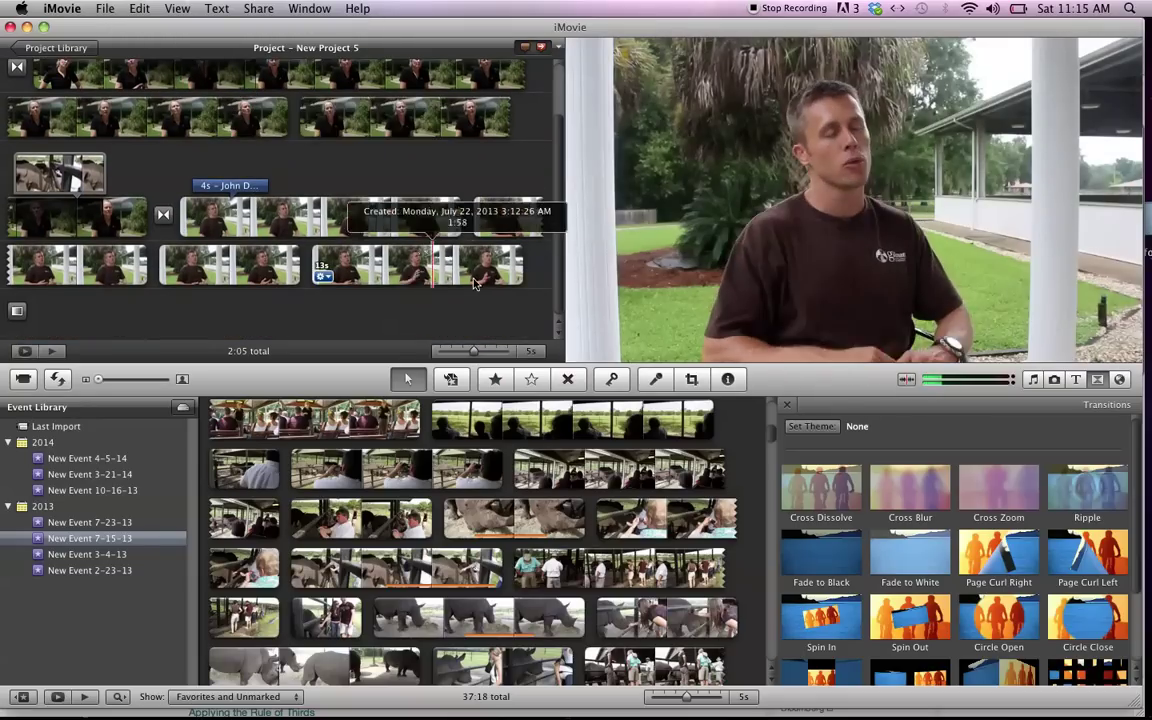
scroll(280, 252, "up", 1)
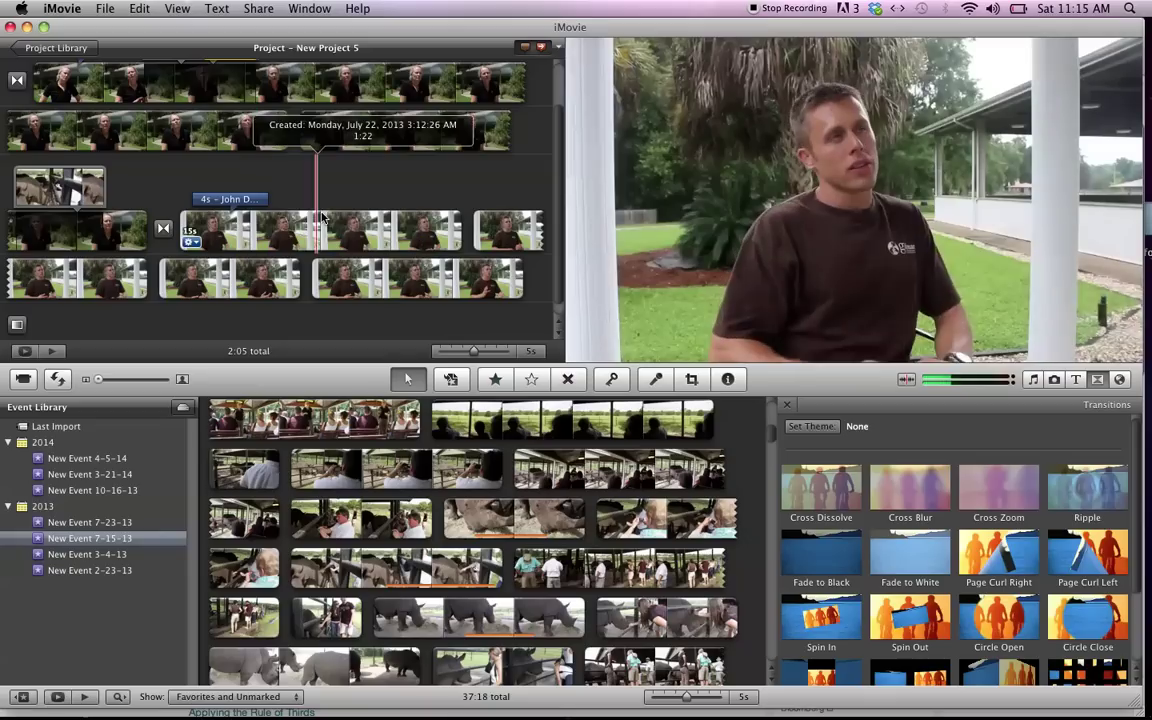
left_click(316, 217)
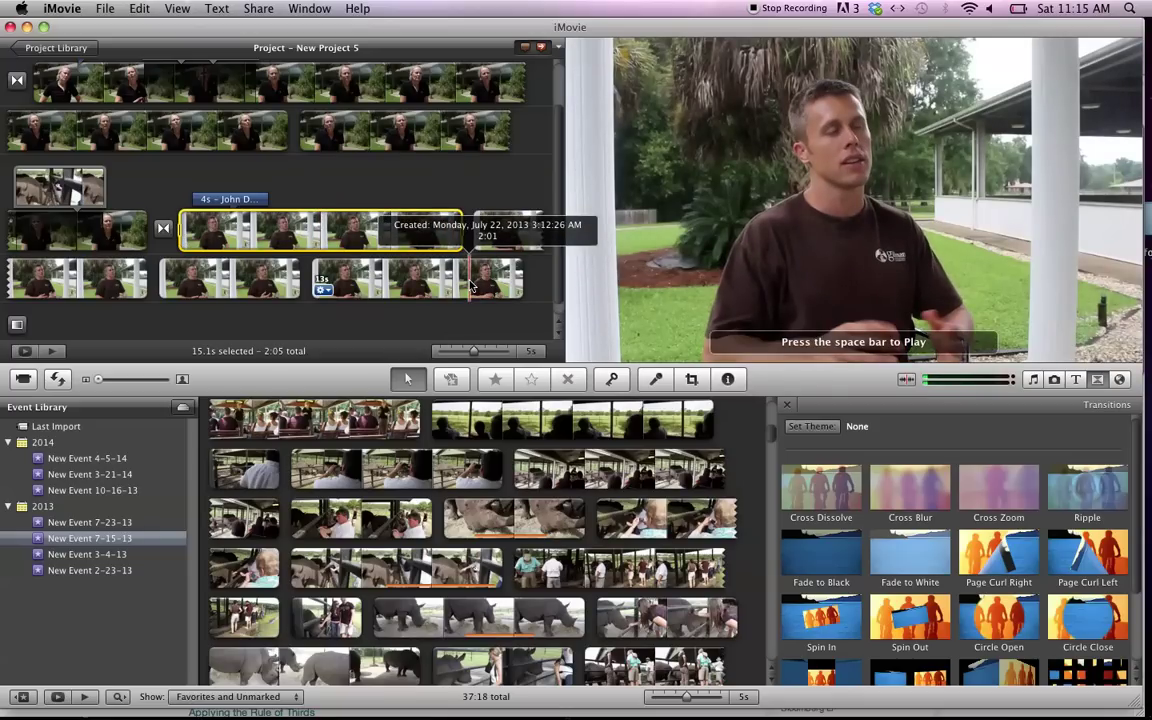
key("space")
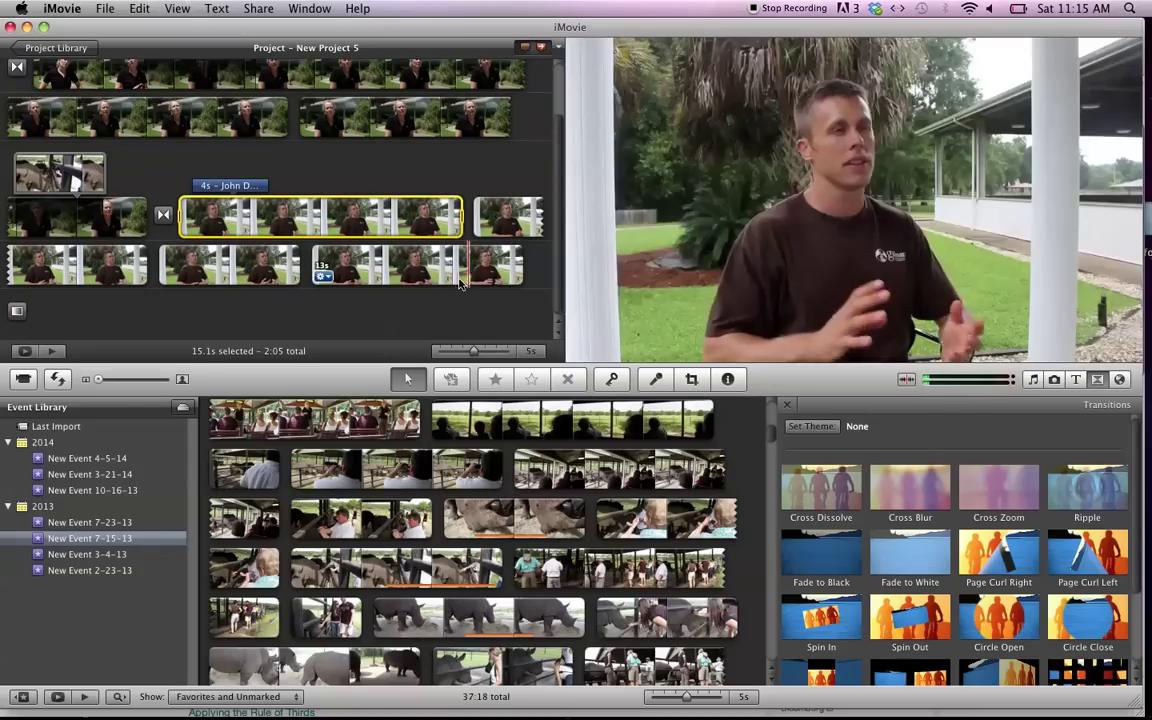
scroll(350, 150, "up", 3)
scroll(345, 177, "down", 2)
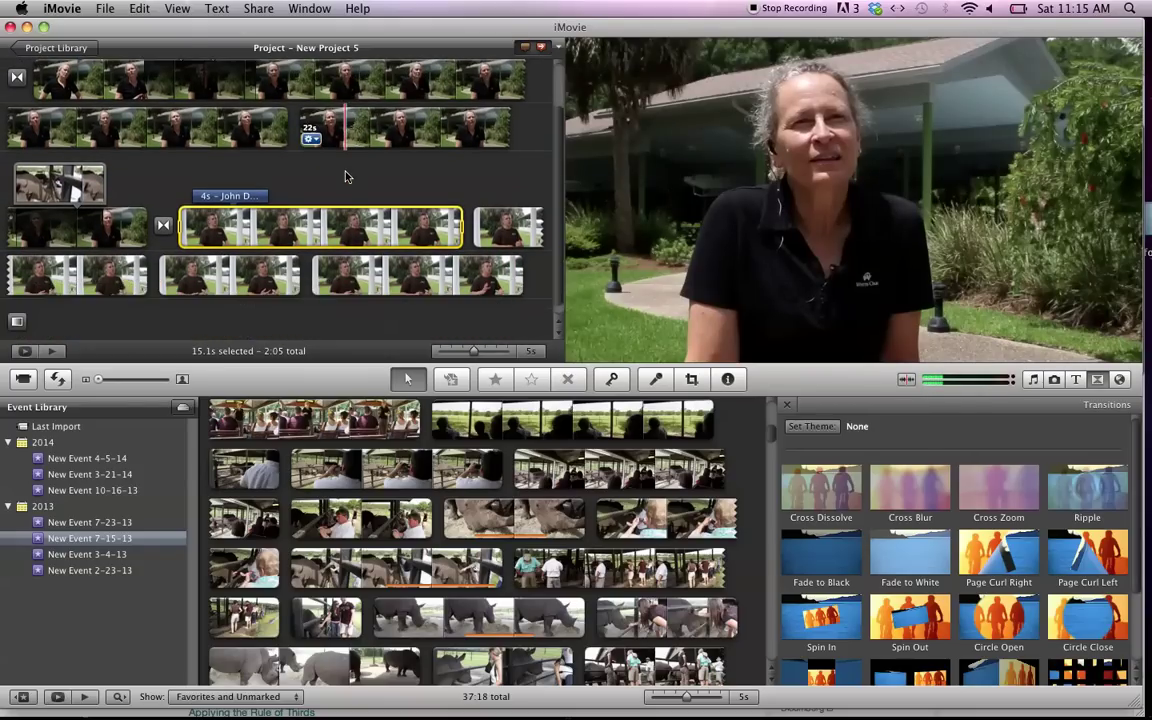
scroll(345, 177, "up", 2)
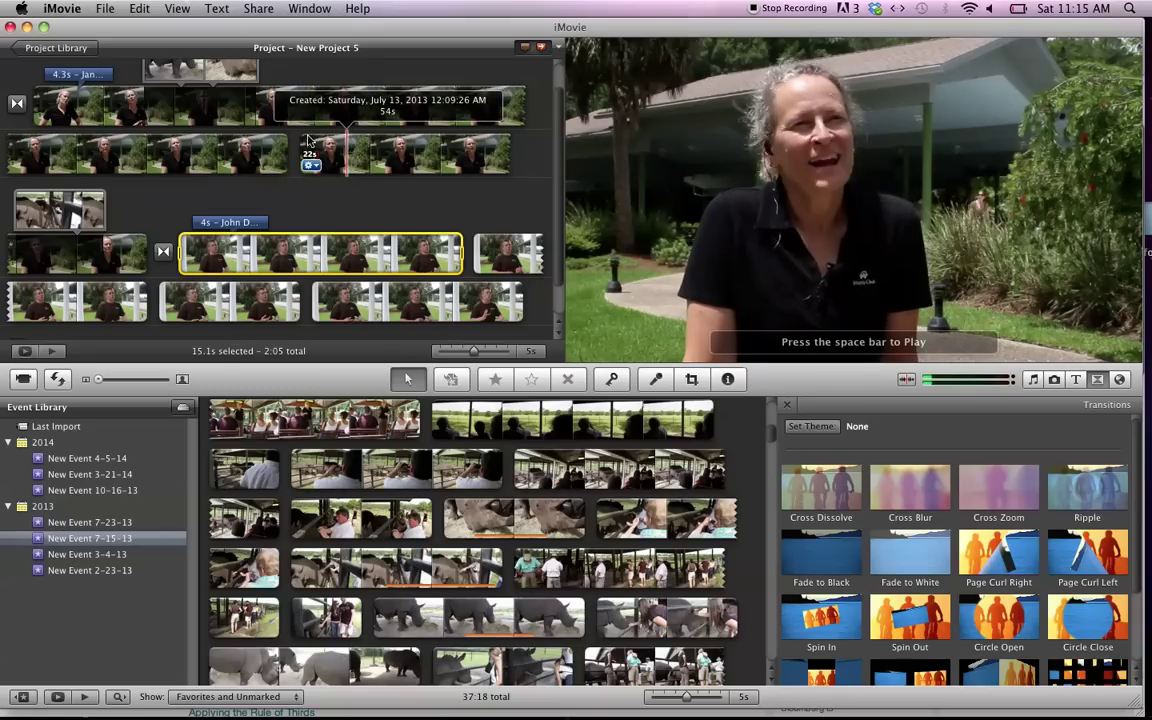
left_click(258, 8)
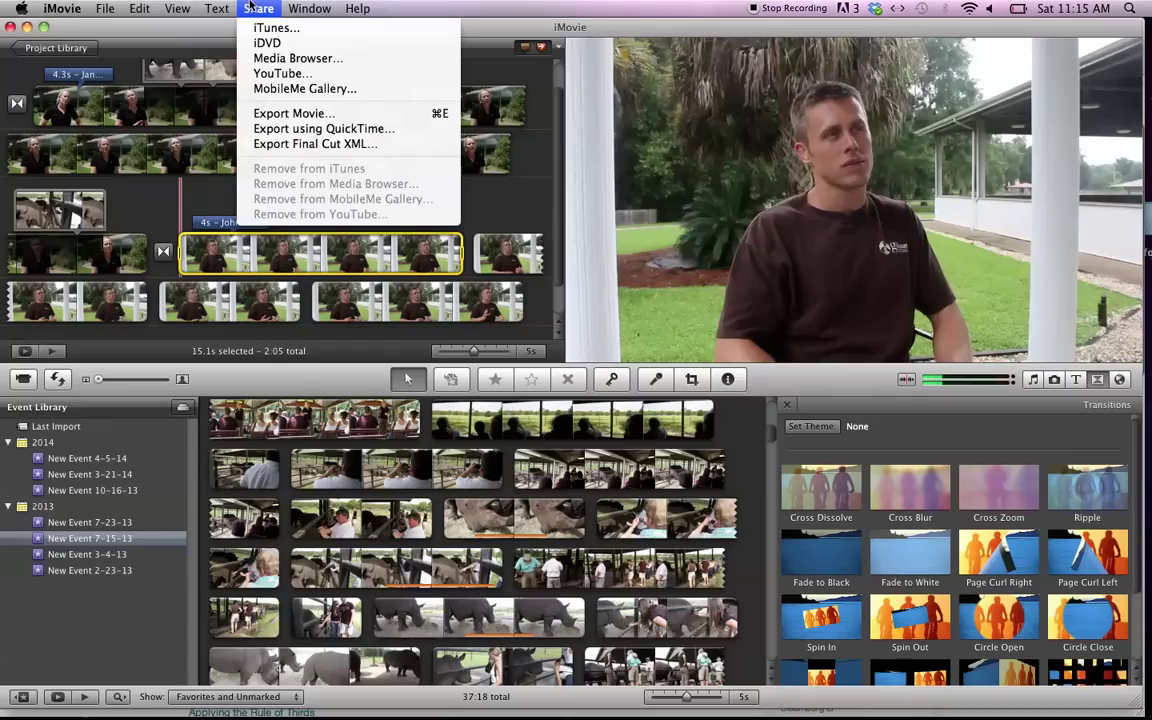
left_click(325, 130)
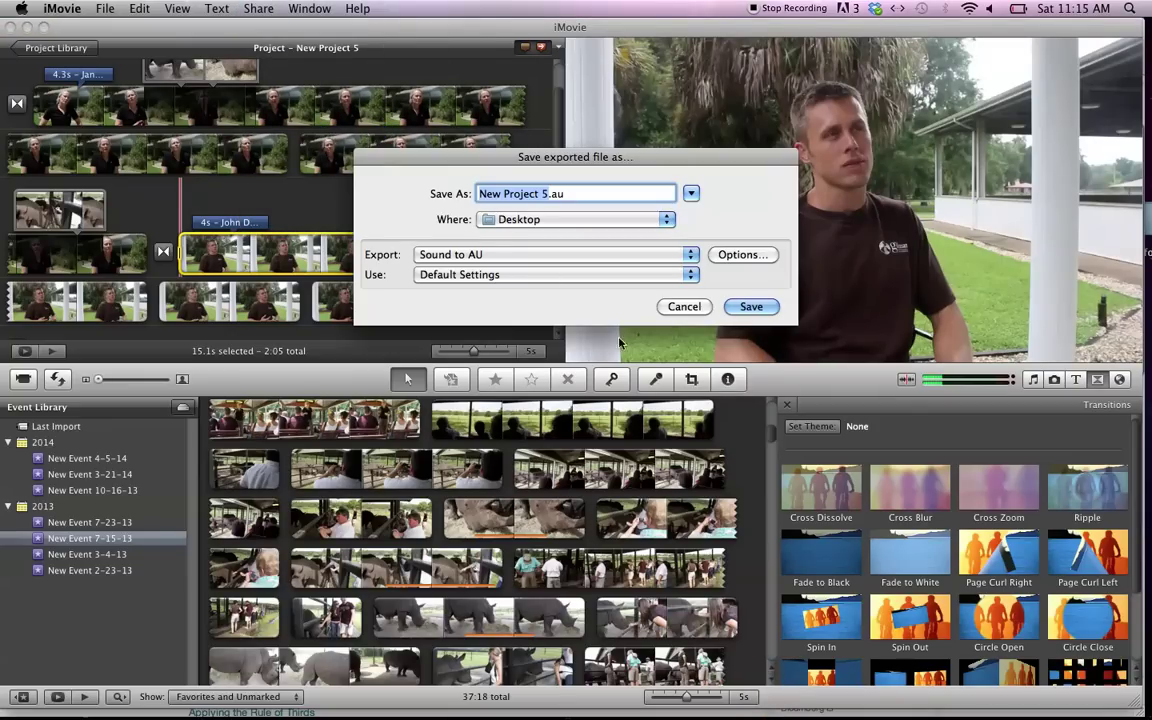
left_click(695, 312)
Start exporting New Project 5 to the Desktop as an HD 1280x720 movie, and cancel the export while it is being prepared.
left_click(258, 8)
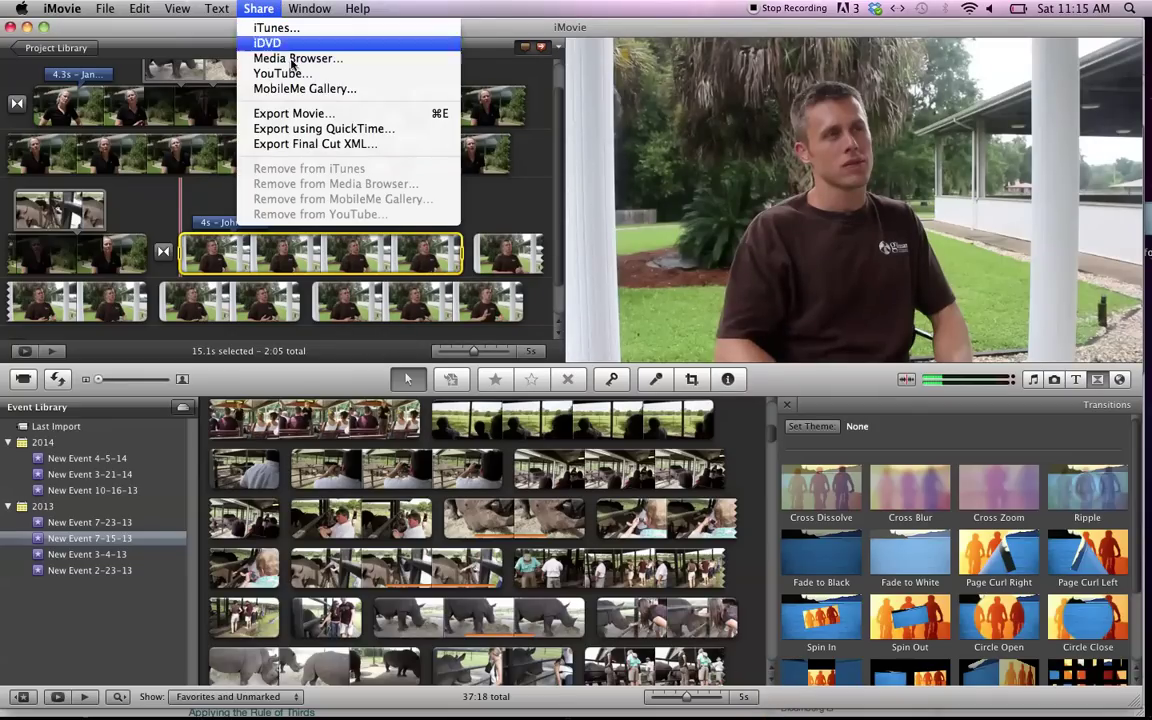
left_click(322, 114)
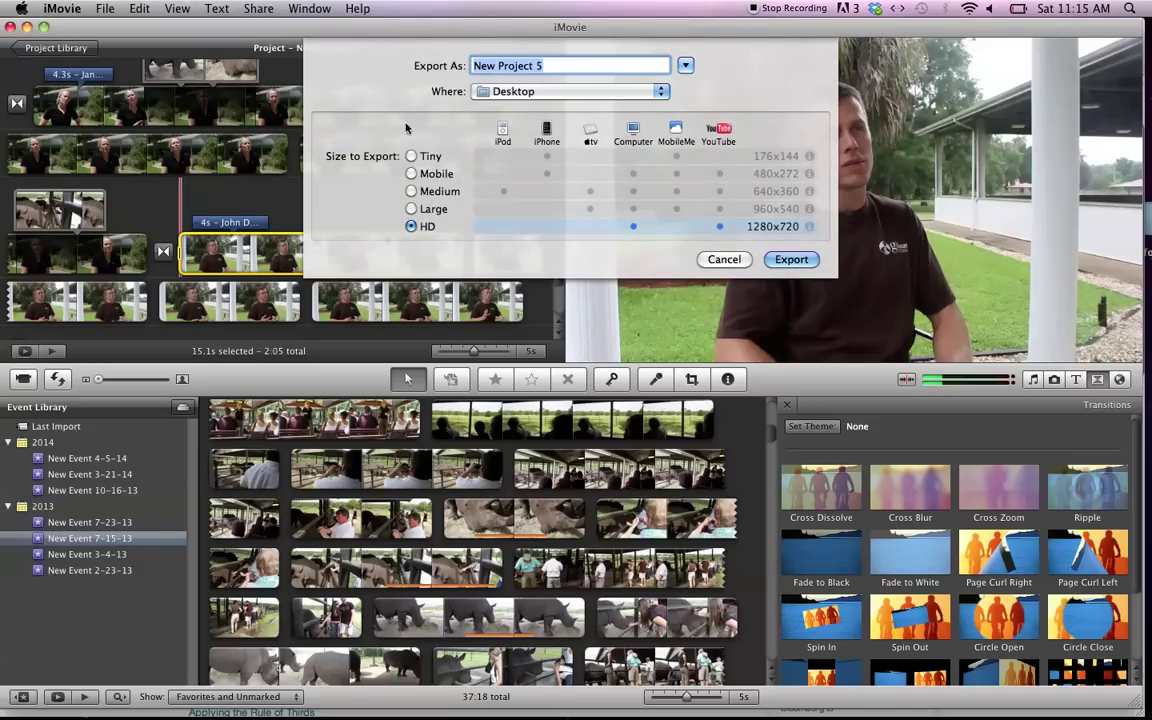
left_click(789, 260)
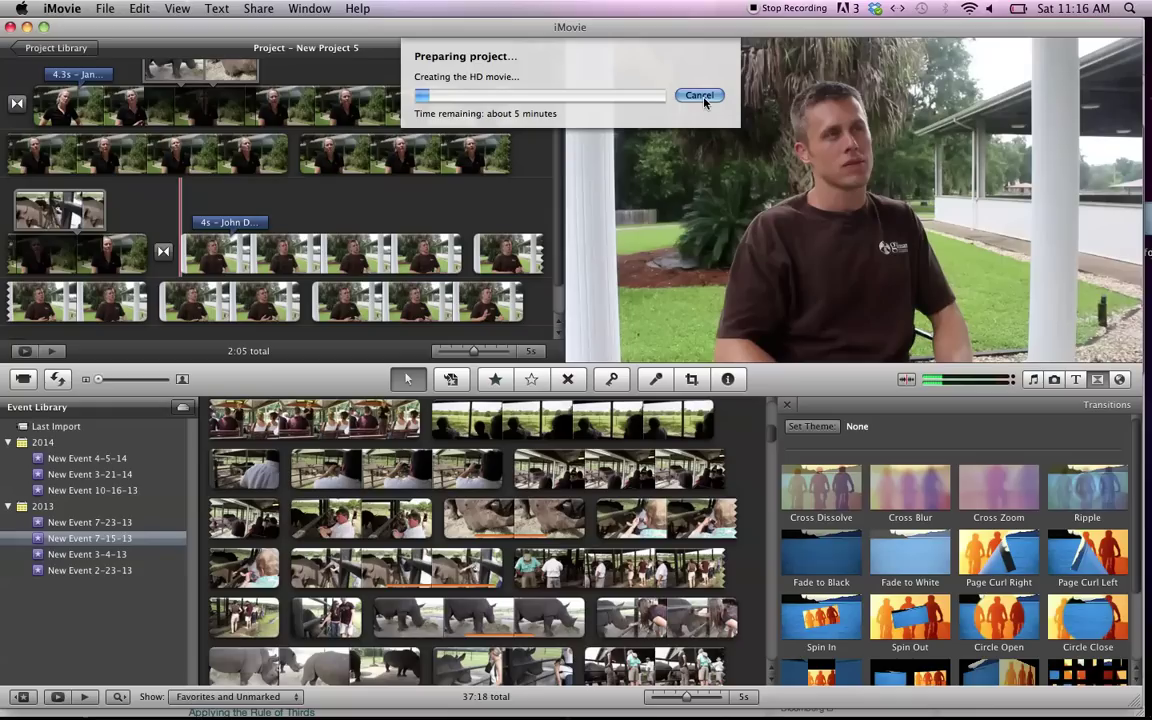
left_click(700, 96)
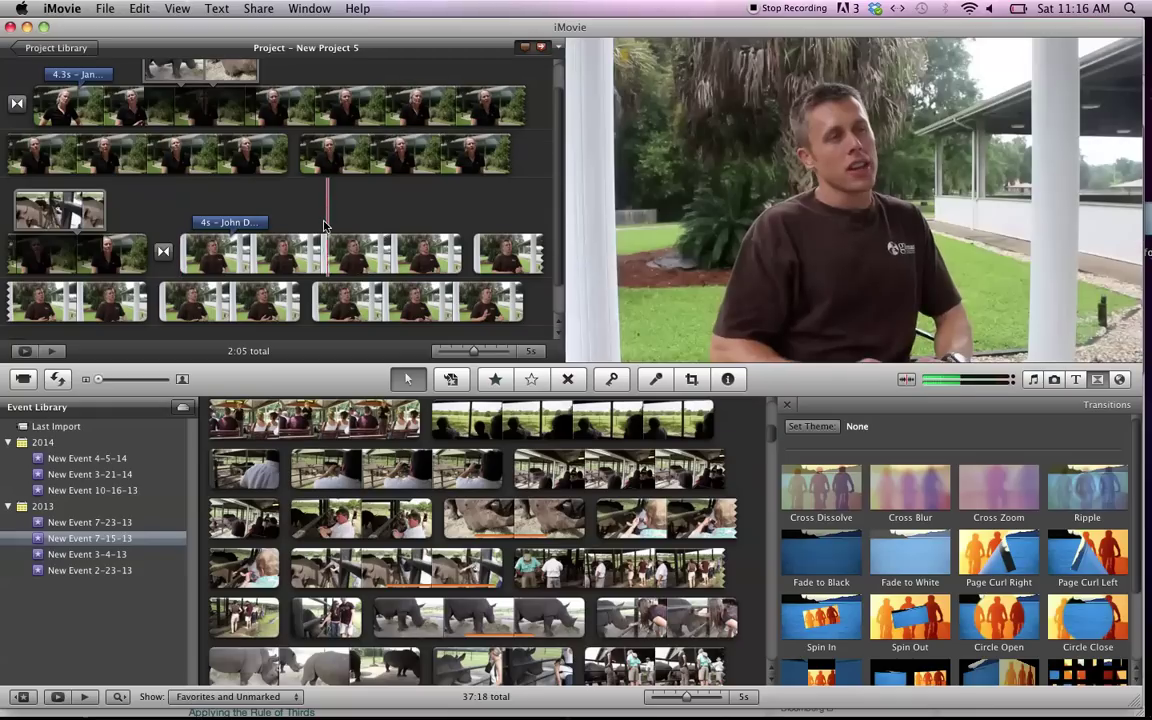
scroll(300, 200, "up", 2)
scroll(292, 198, "down", 4)
scroll(325, 226, "up", 3)
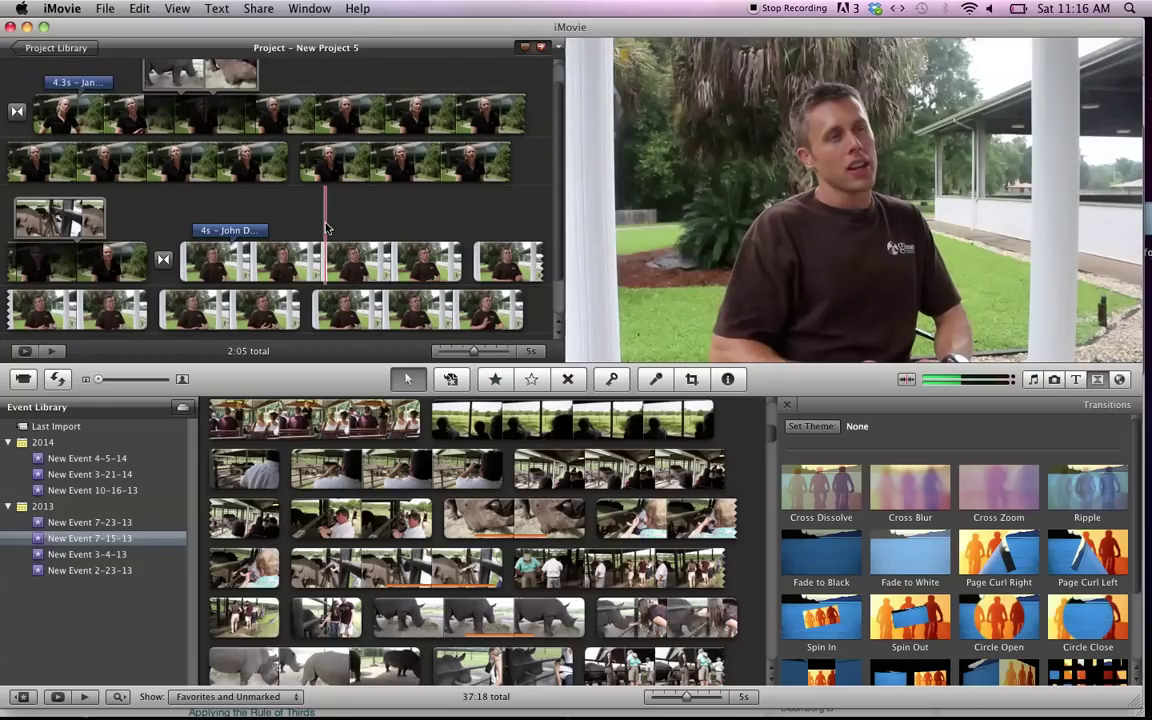